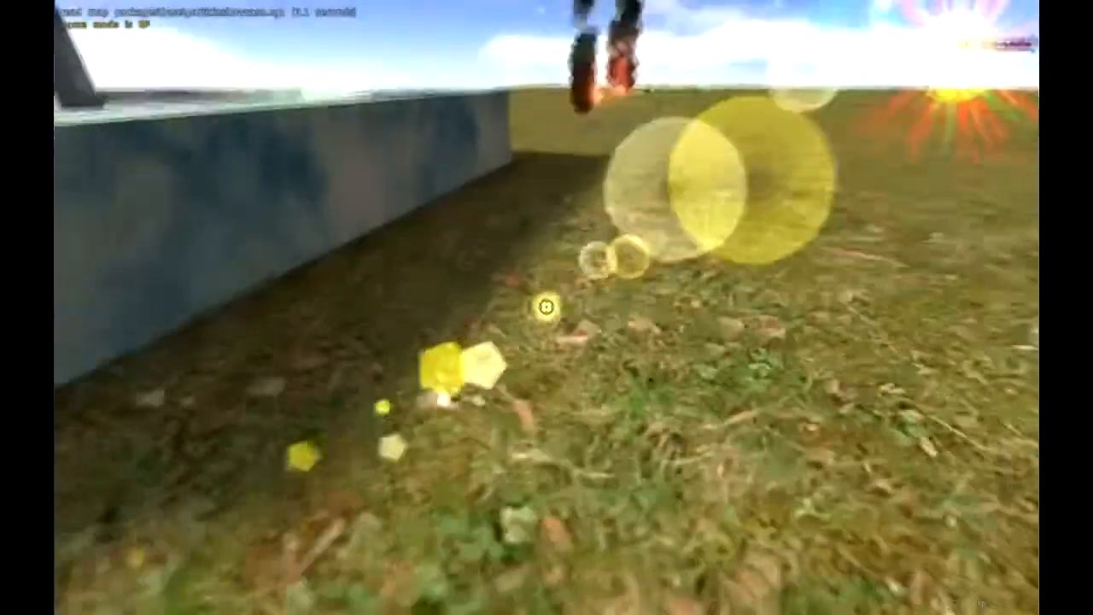
Fly around the particle showcase map and examine its smoke plumes, flames, fountain and glowing box effects.
{"action": "key", "text": "s"}
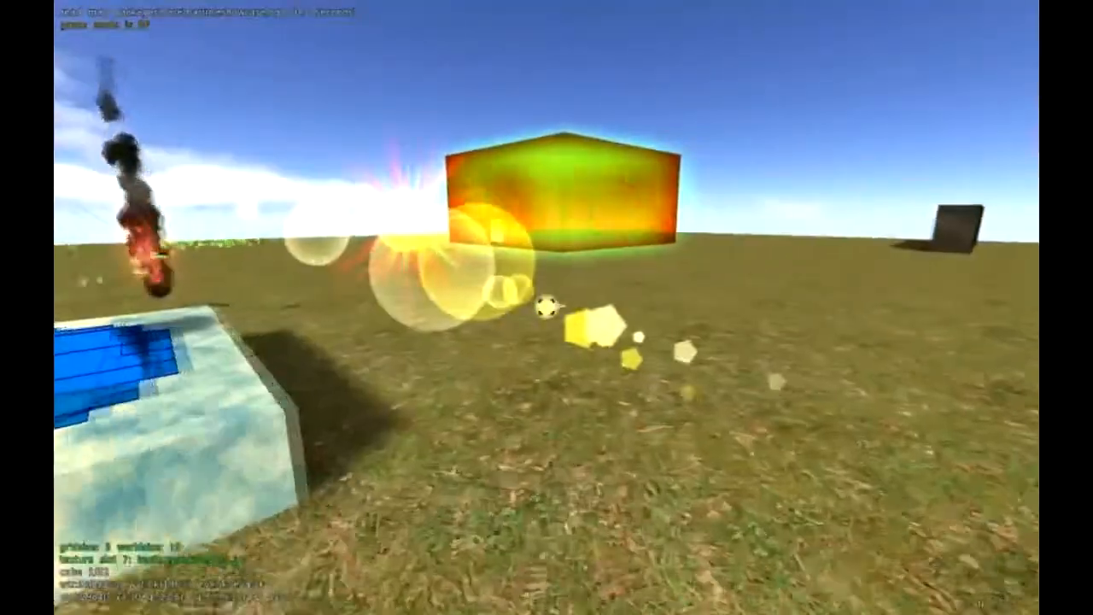
{"action": "key", "text": "w"}
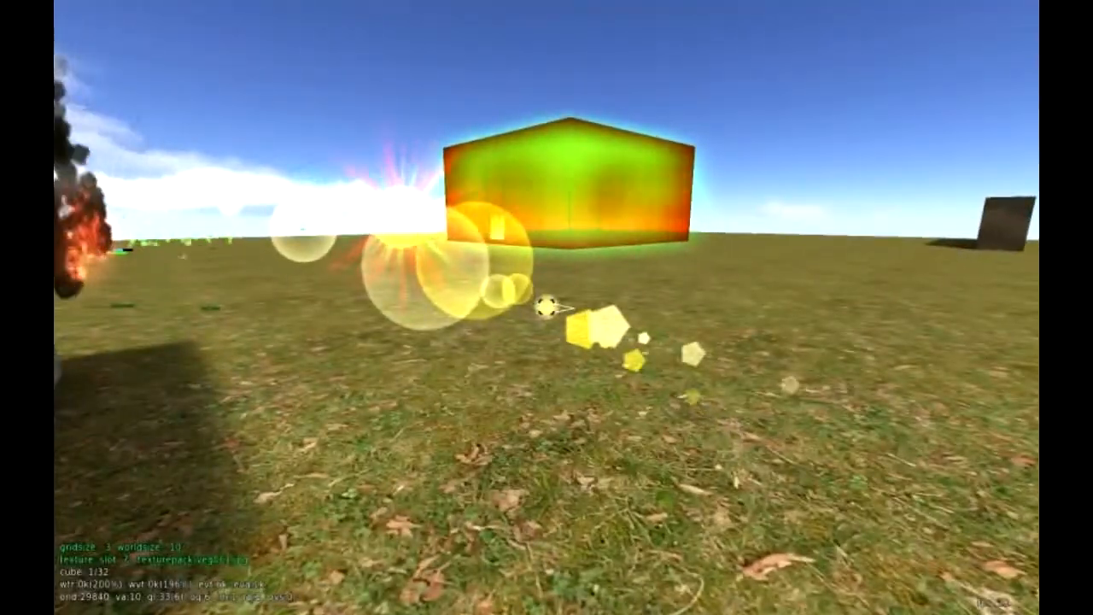
{"action": "key", "text": "w"}
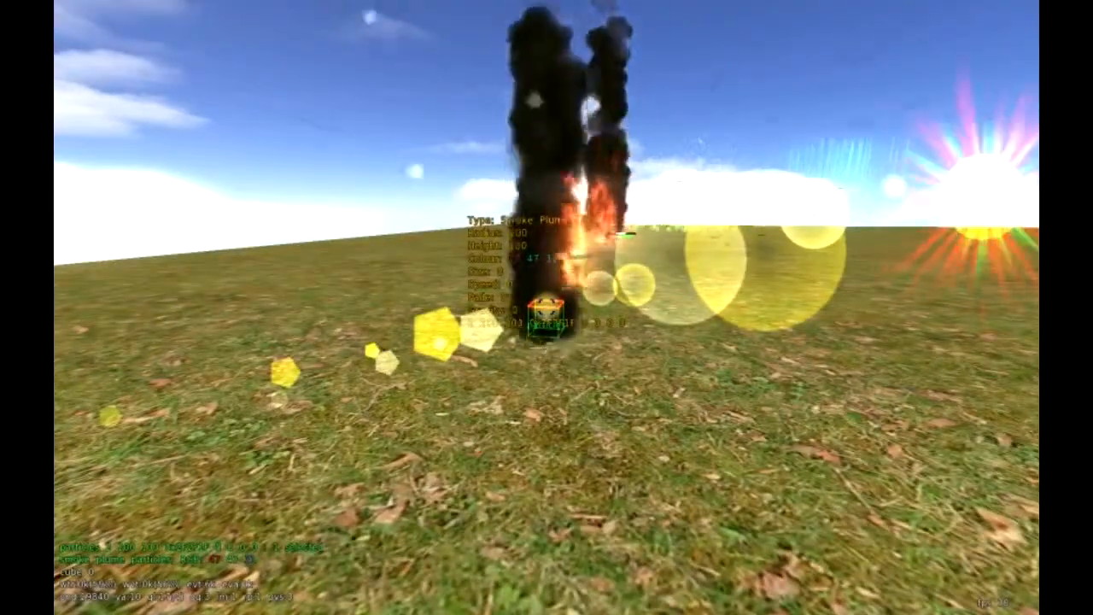
{"action": "key", "text": "a"}
{"action": "key", "text": "a"}
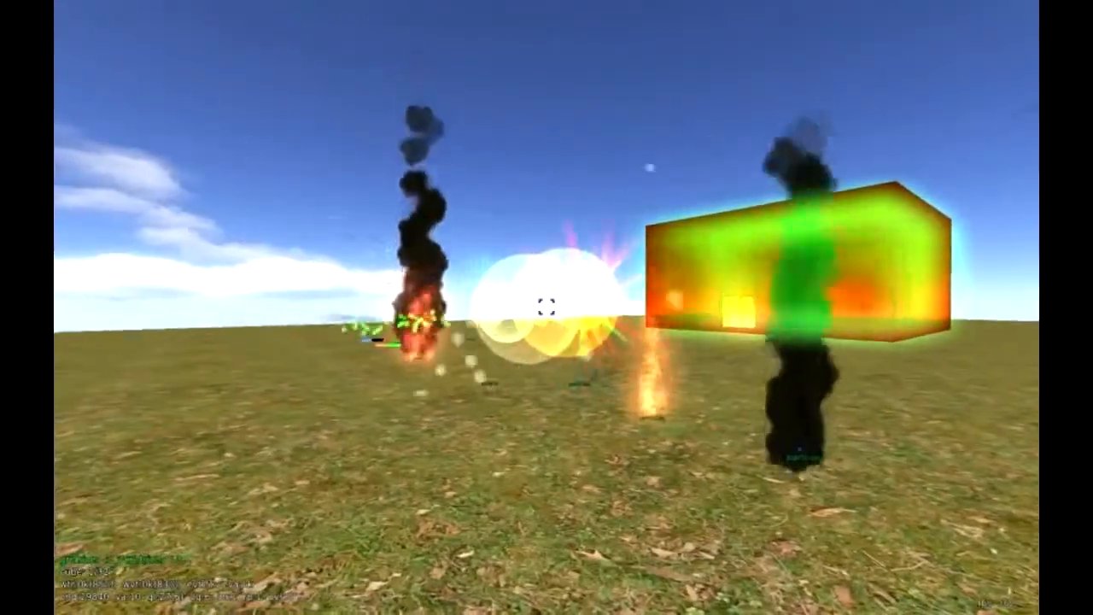
{"action": "key", "text": "d"}
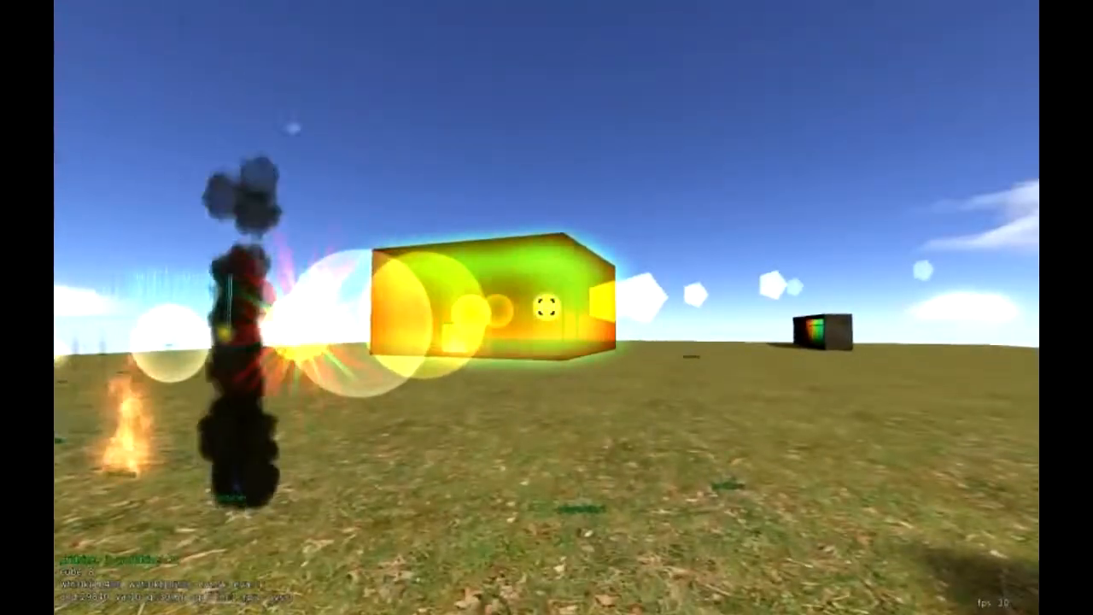
{"action": "key", "text": "s"}
{"action": "key", "text": "d"}
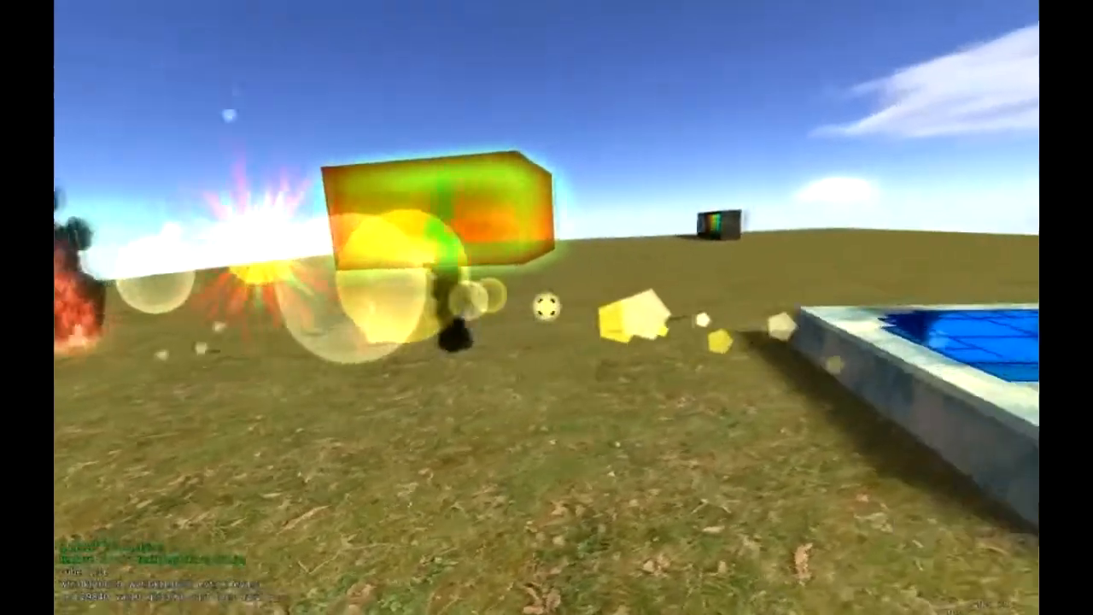
{"action": "key", "text": "d"}
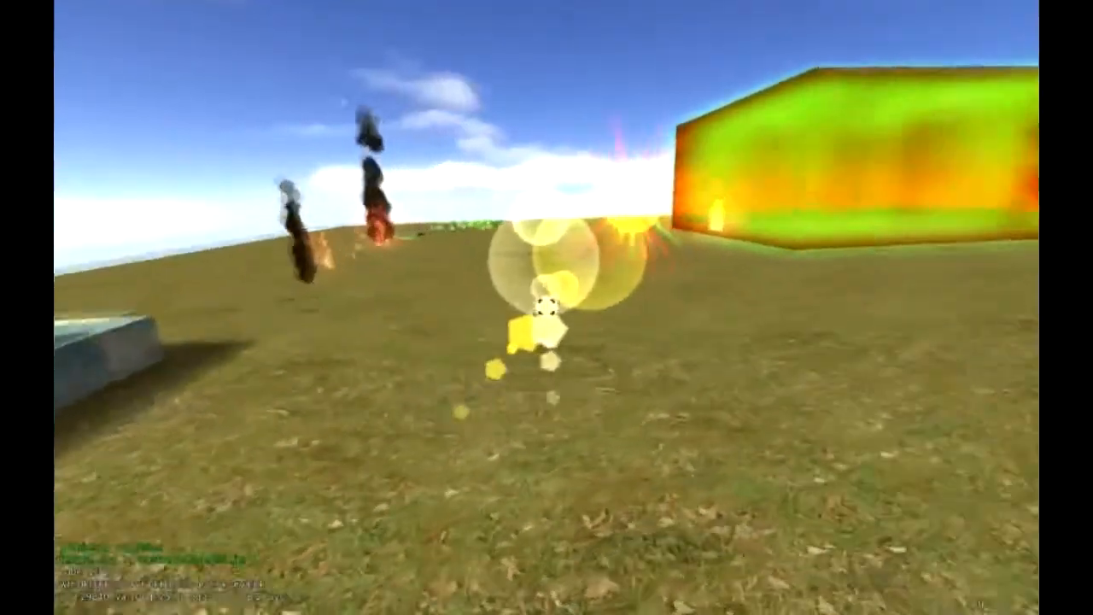
{"action": "key", "text": "s"}
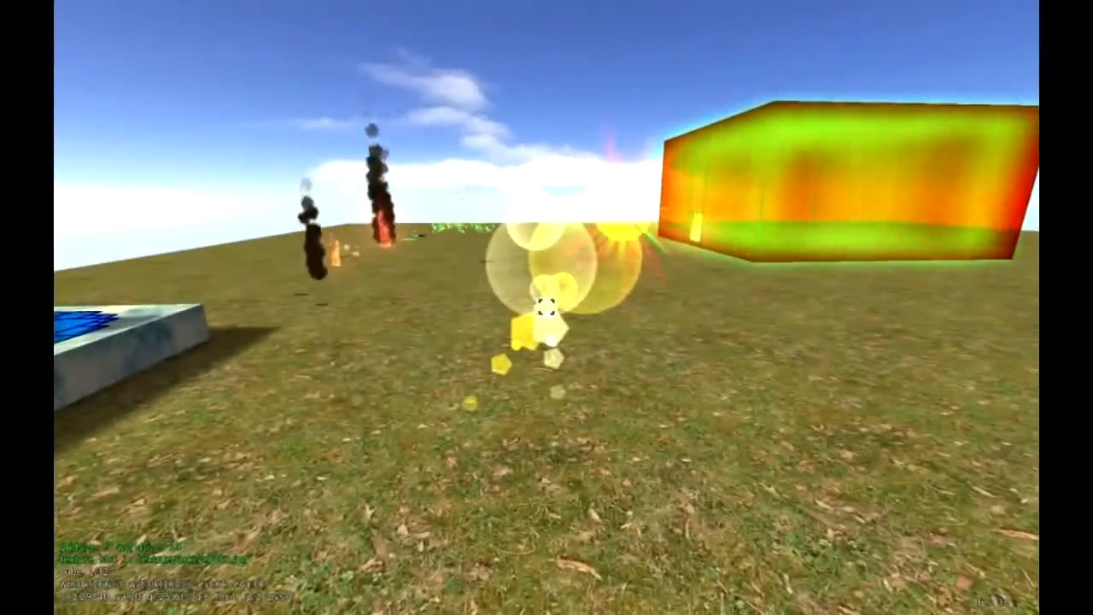
{"action": "key", "text": "a"}
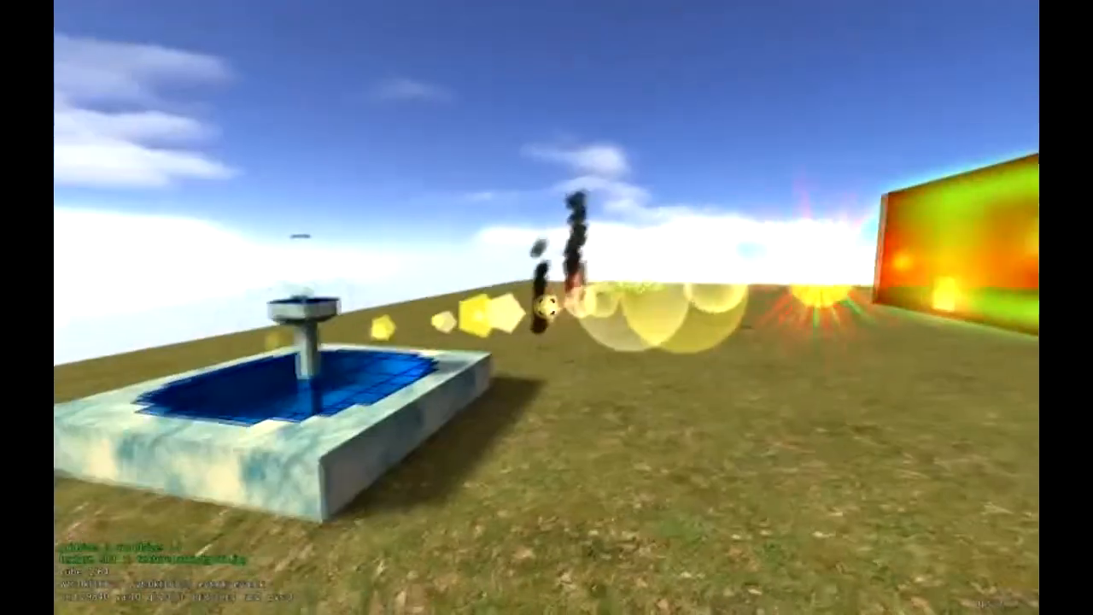
{"action": "key", "text": "w"}
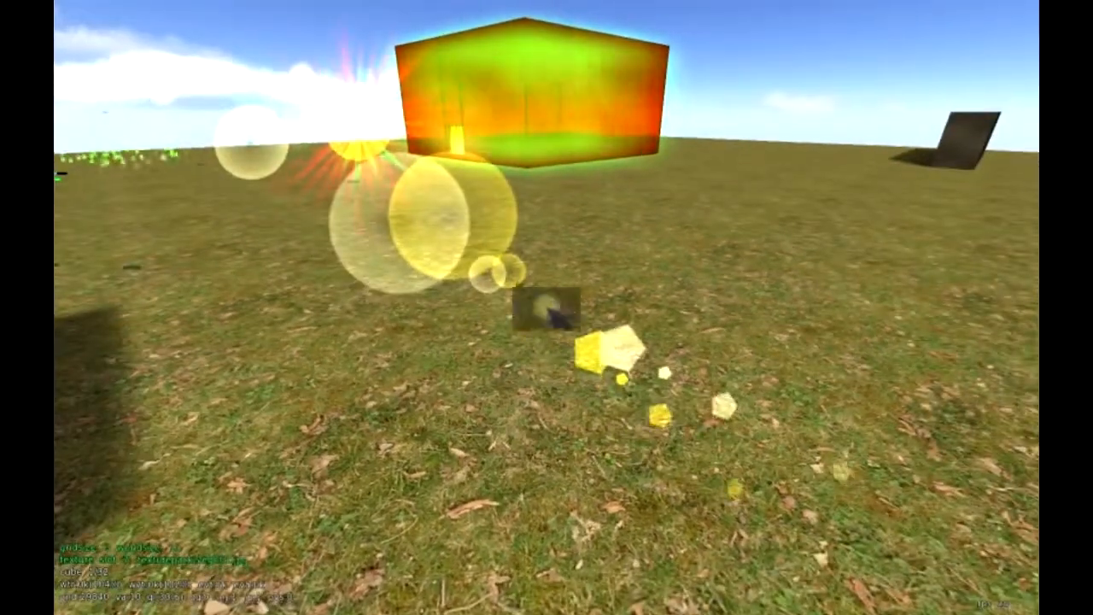
Load the particleshowcase map from the global maps list.
{"action": "key", "text": "Escape"}
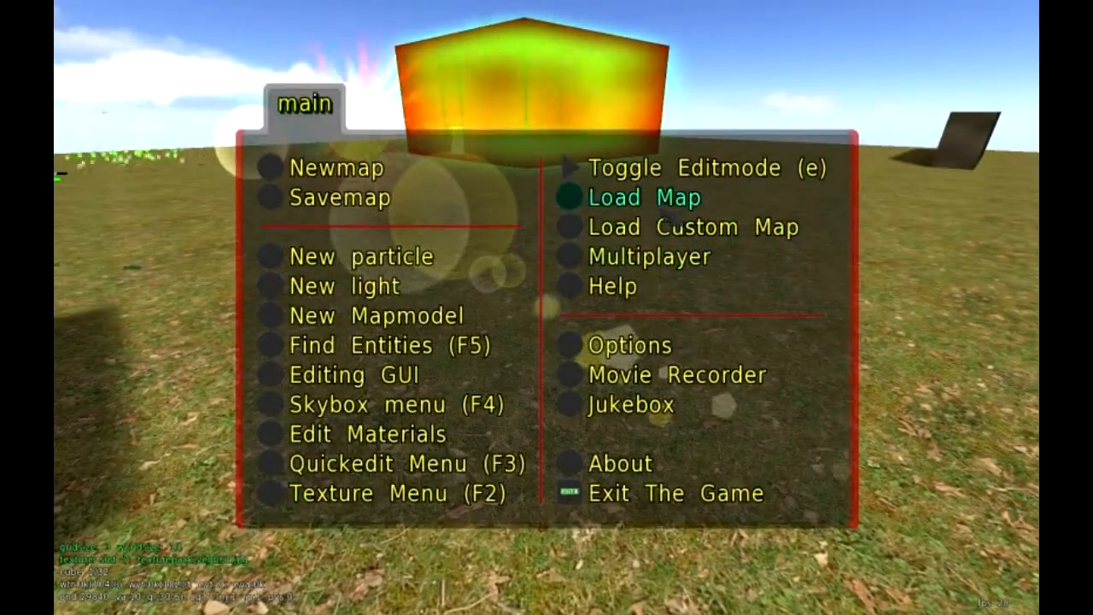
{"action": "left_click", "coordinate": [666, 210]}
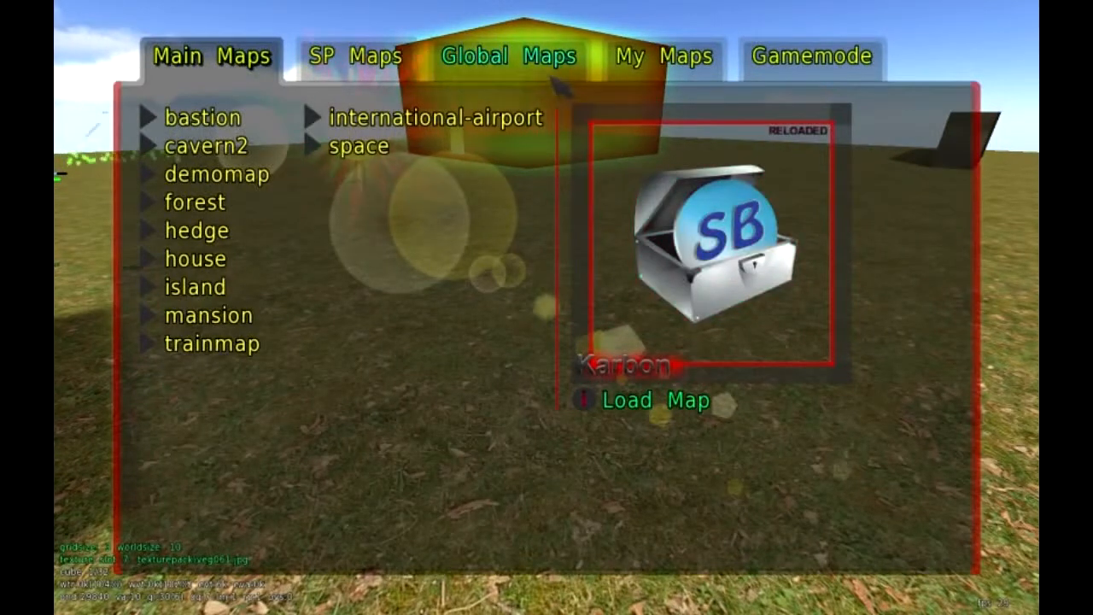
{"action": "left_click", "coordinate": [547, 71]}
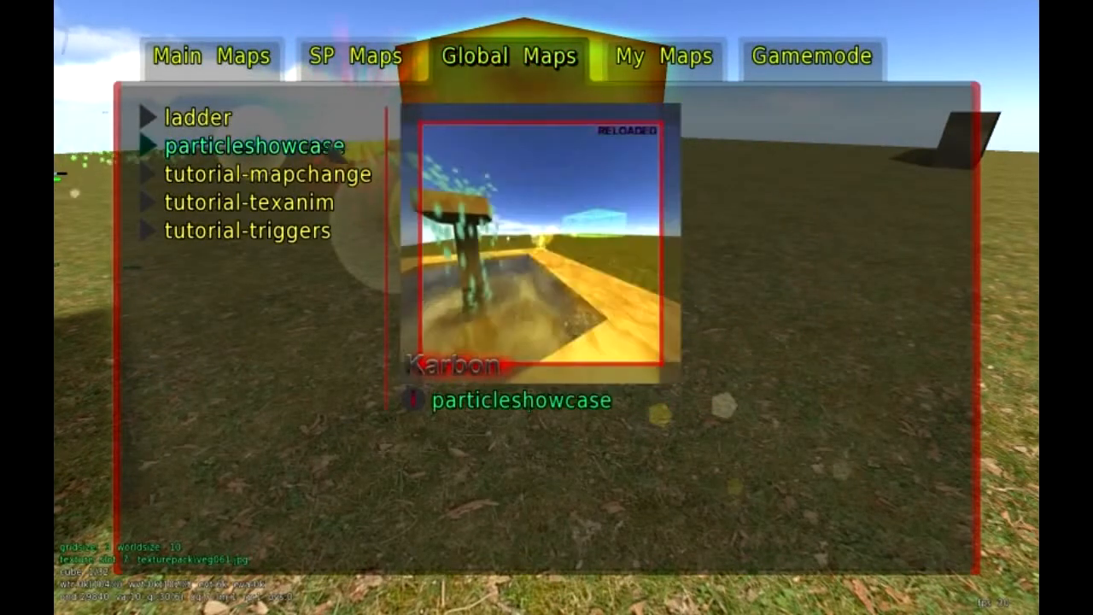
{"action": "left_click", "coordinate": [253, 146]}
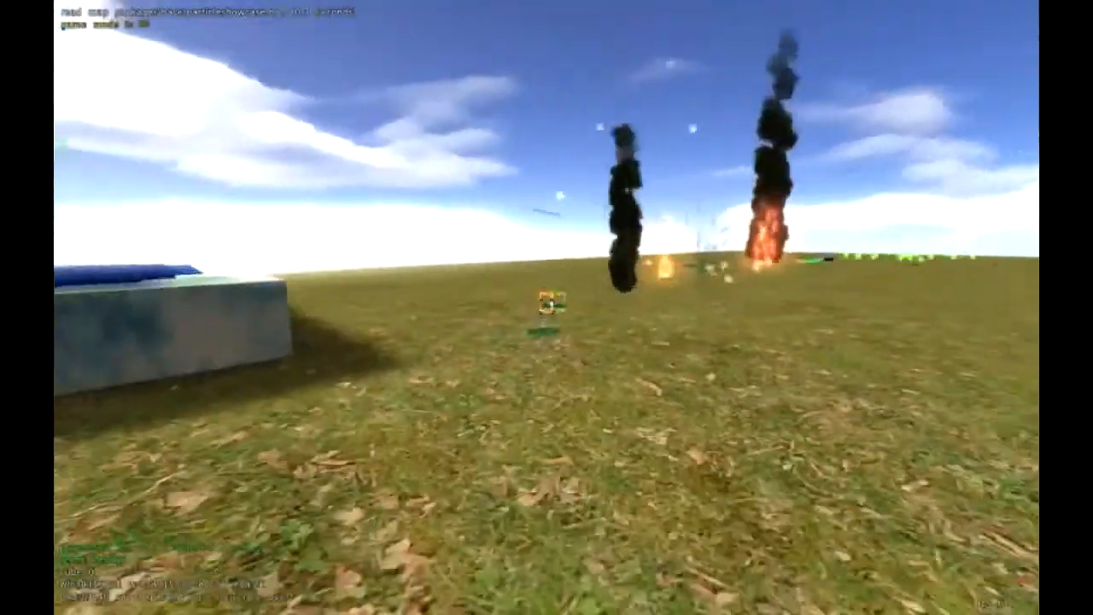
Fly past the showcase effects to open grass near the fountain and view the creation options for fire and smoke particles.
{"action": "key", "text": "w"}
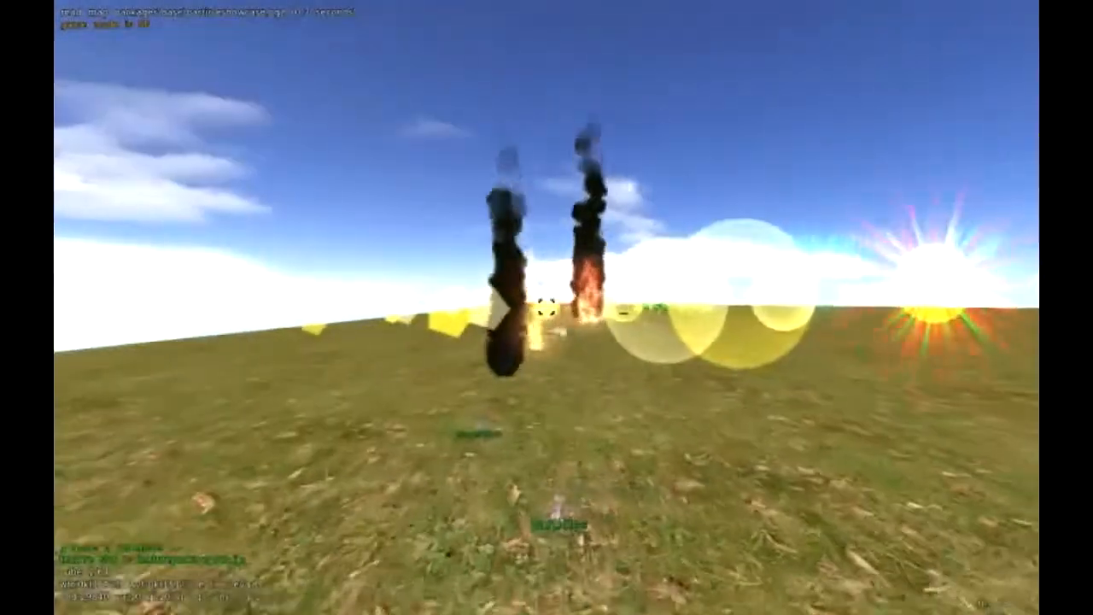
{"action": "key", "text": "w"}
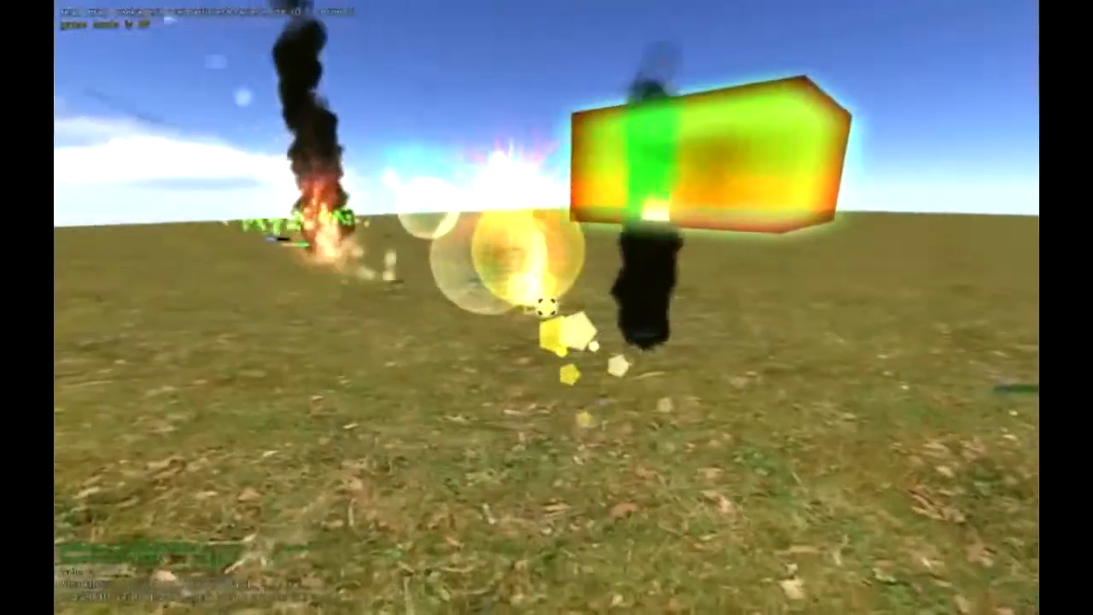
{"action": "key", "text": "s"}
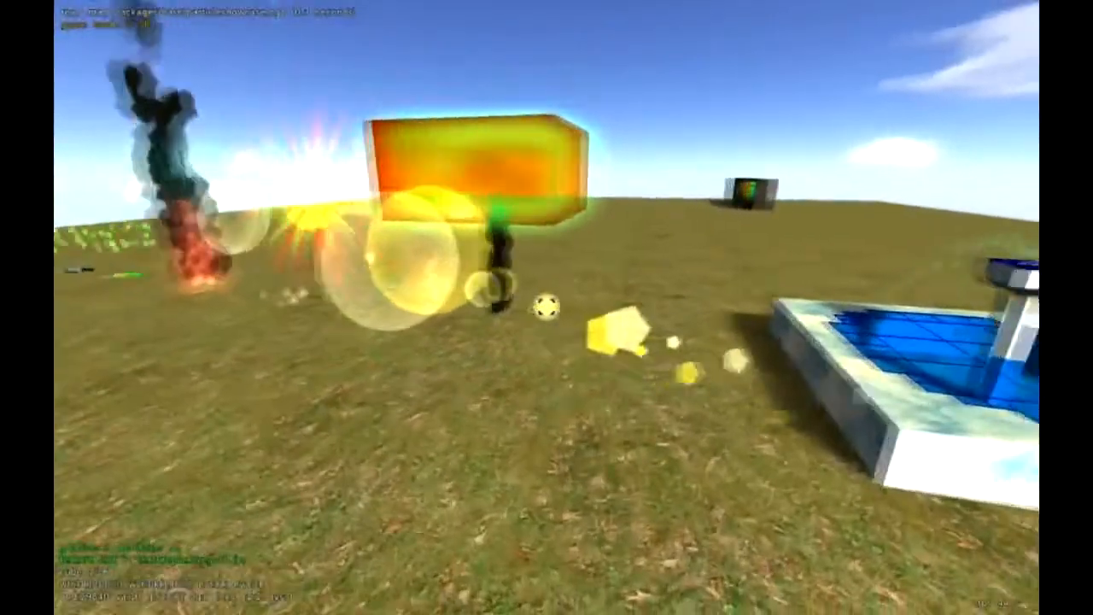
{"action": "key", "text": "w"}
{"action": "key", "text": "d"}
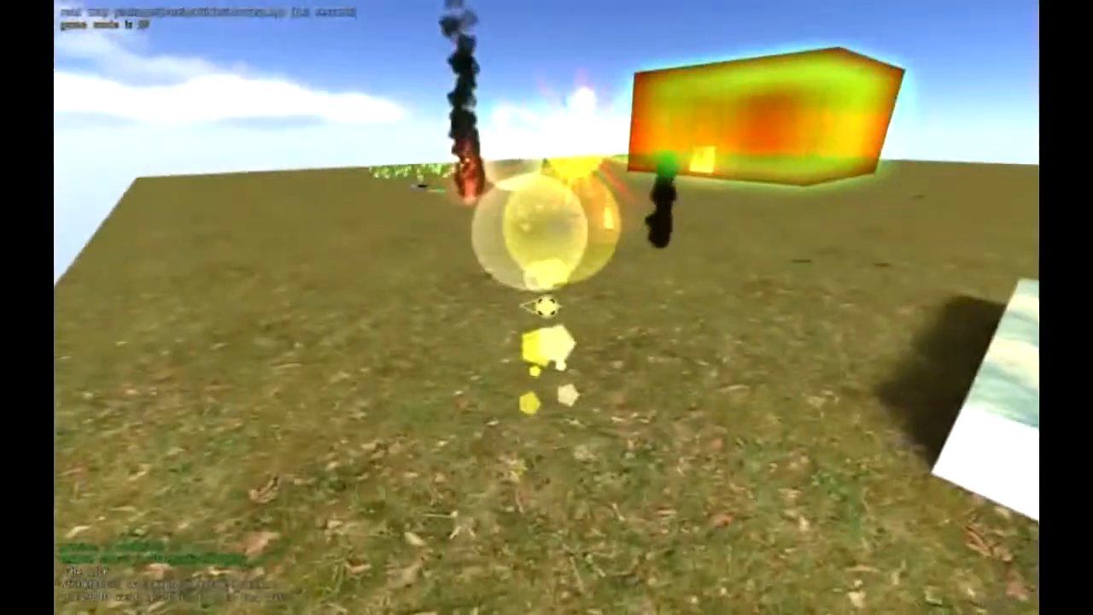
{"action": "key", "text": "a"}
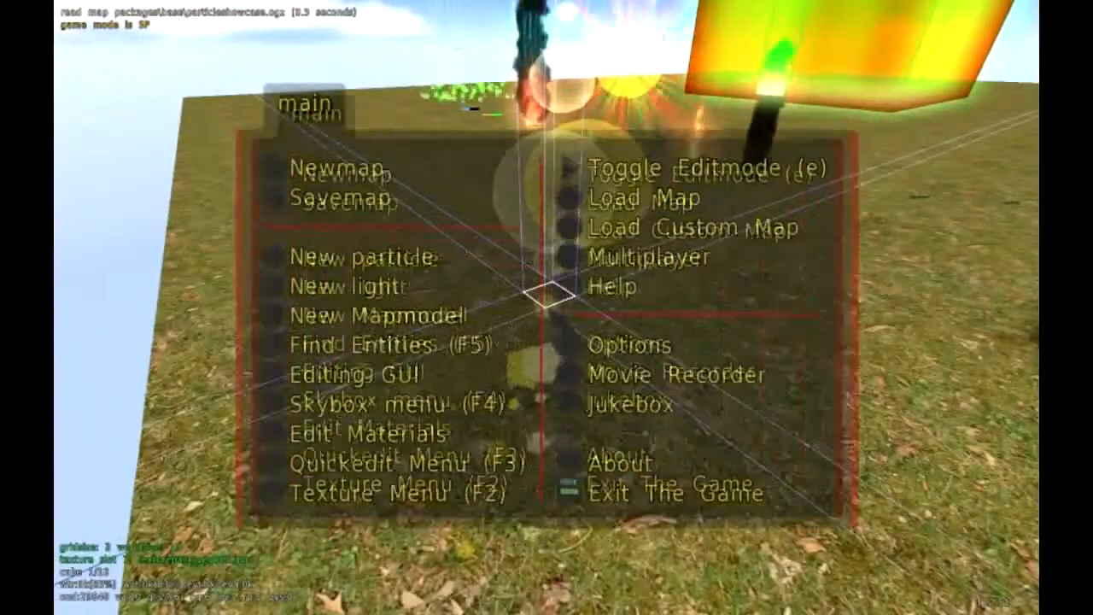
{"action": "left_click", "coordinate": [414, 258]}
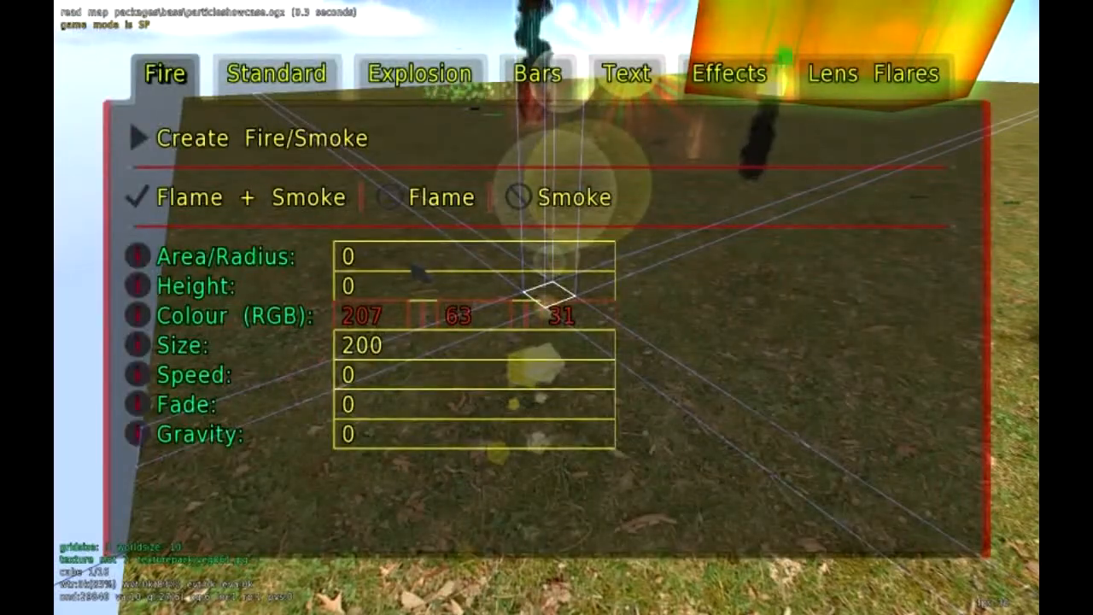
{"action": "key", "text": "Escape"}
{"action": "key", "text": "Escape"}
Add a quick entity on the open grass and change its type from light to particles.
{"action": "key", "text": "F3"}
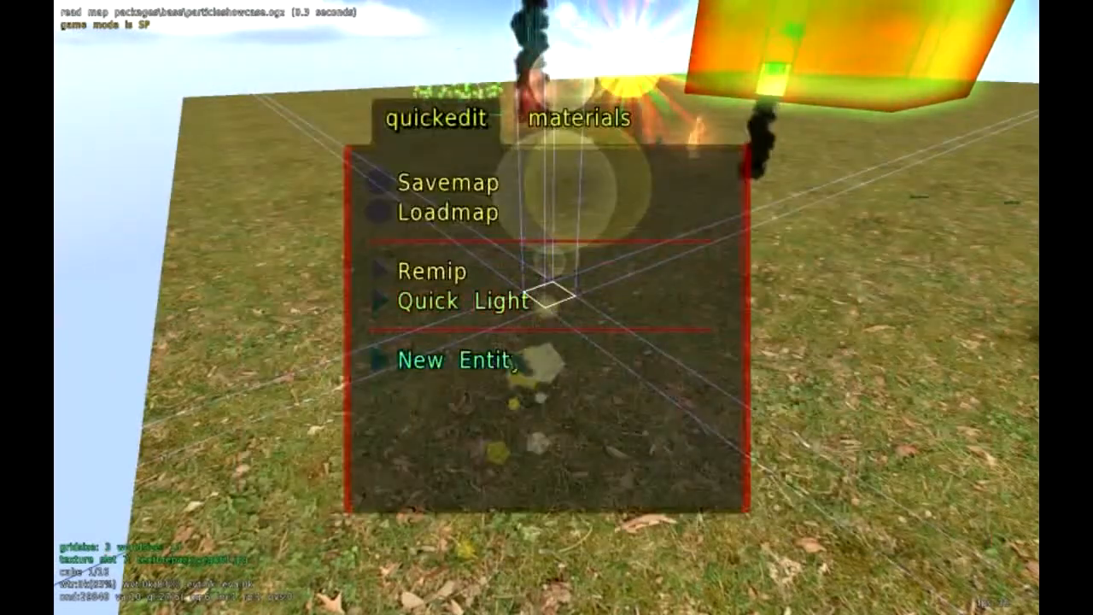
{"action": "left_click", "coordinate": [516, 303]}
{"action": "key", "text": "period"}
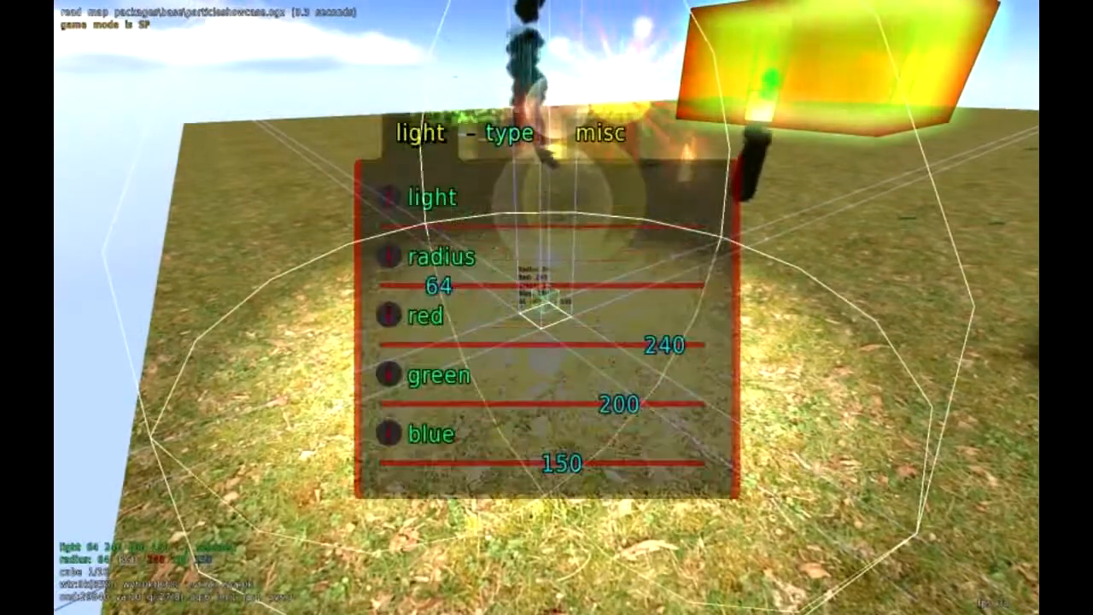
{"action": "left_click", "coordinate": [495, 135]}
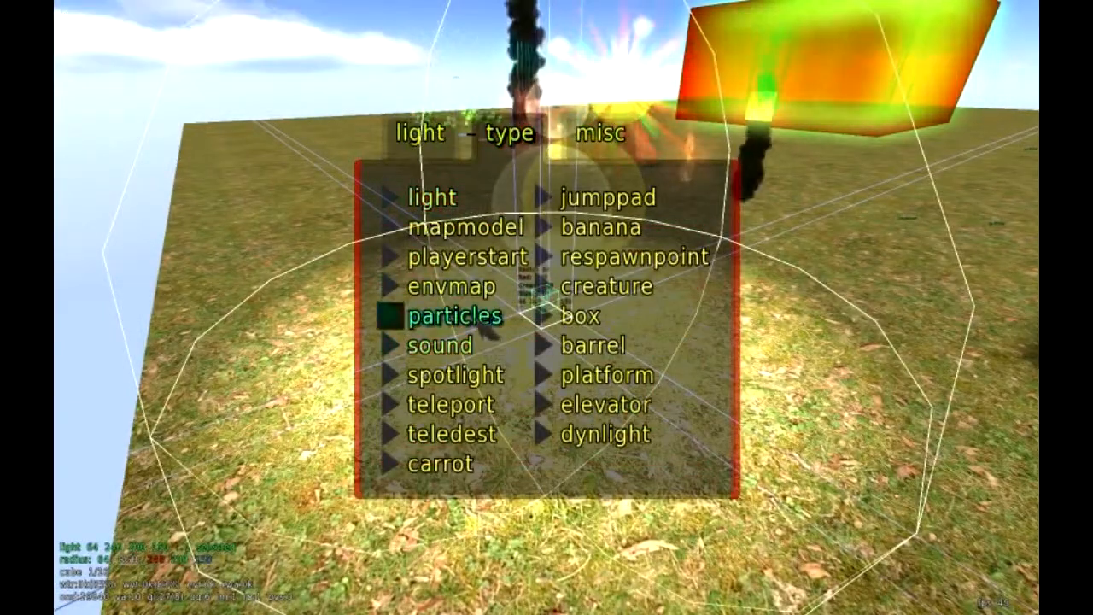
{"action": "left_click", "coordinate": [453, 316]}
{"action": "key", "text": "period"}
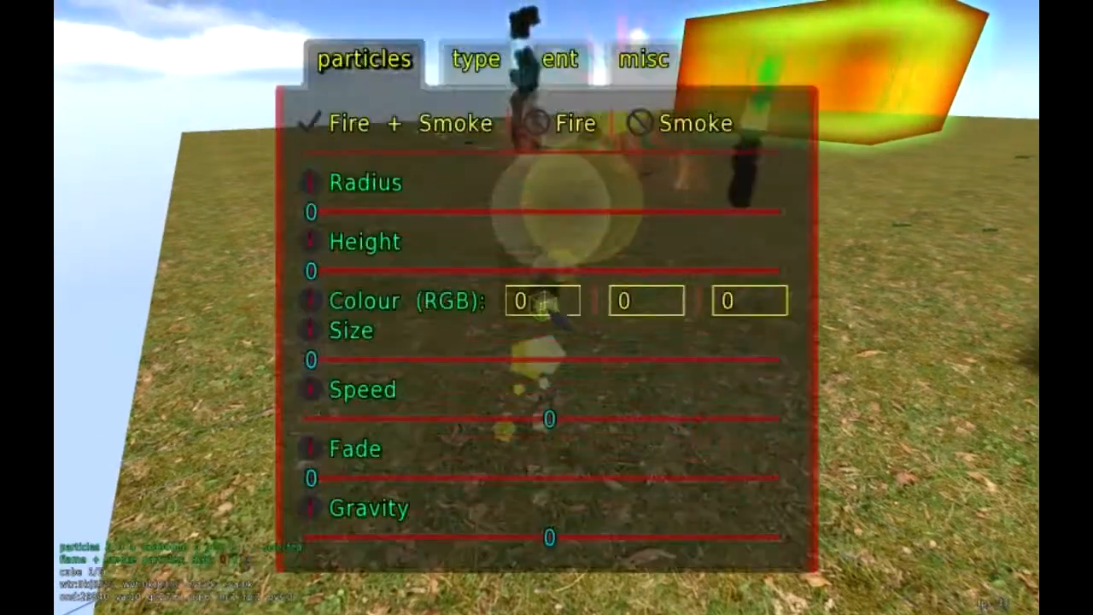
{"action": "key", "text": "Escape"}
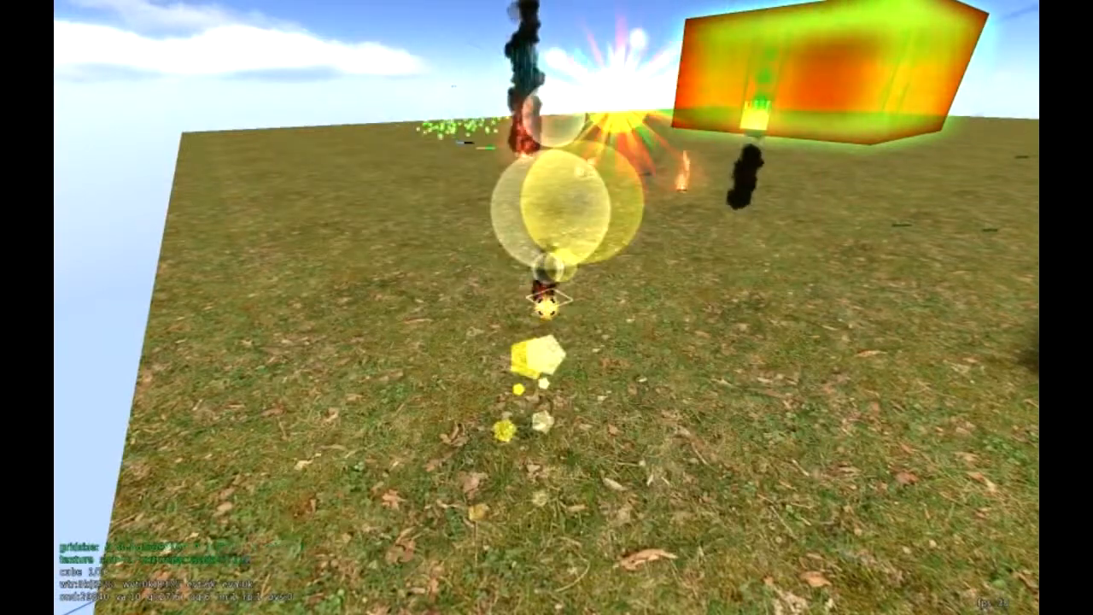
Create a Flame + Smoke particle with size 200 on the open grass.
{"action": "key", "text": "w"}
{"action": "key", "text": "Escape"}
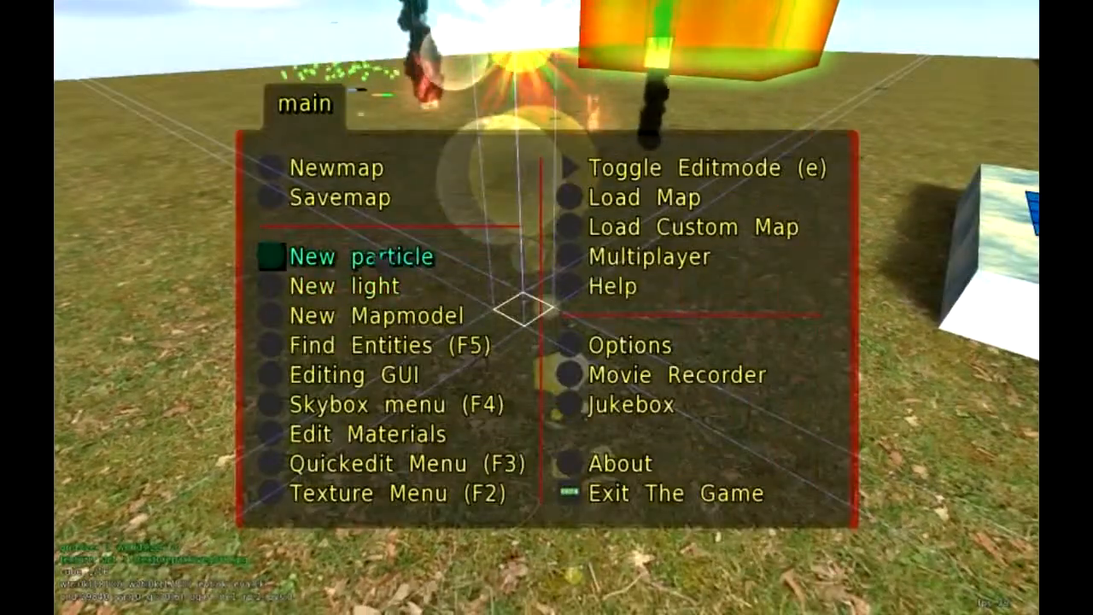
{"action": "left_click", "coordinate": [378, 256]}
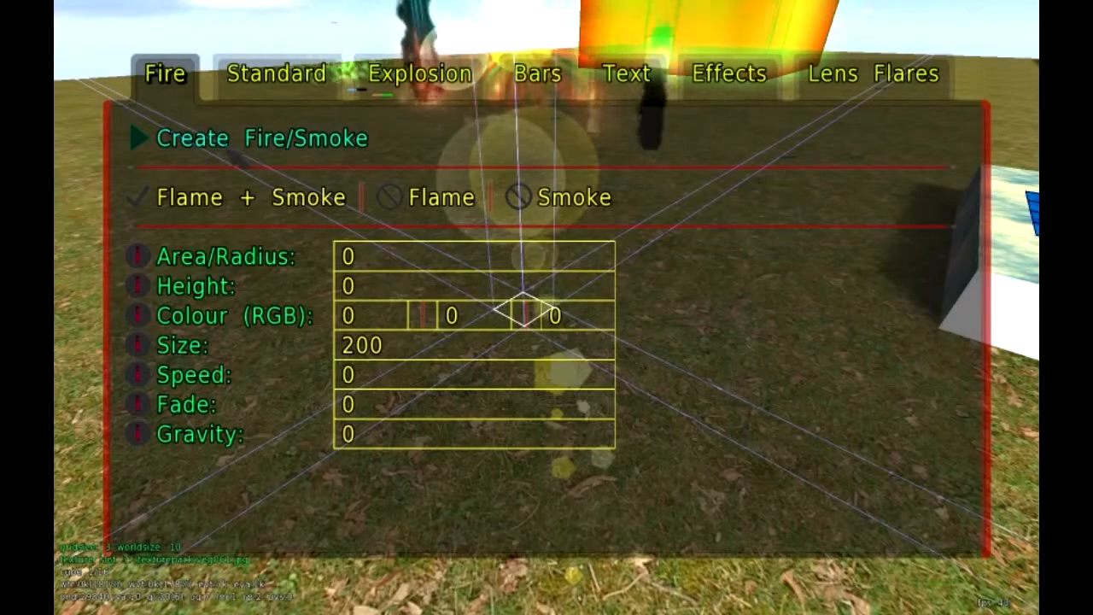
{"action": "key", "text": "Escape"}
{"action": "key", "text": "w"}
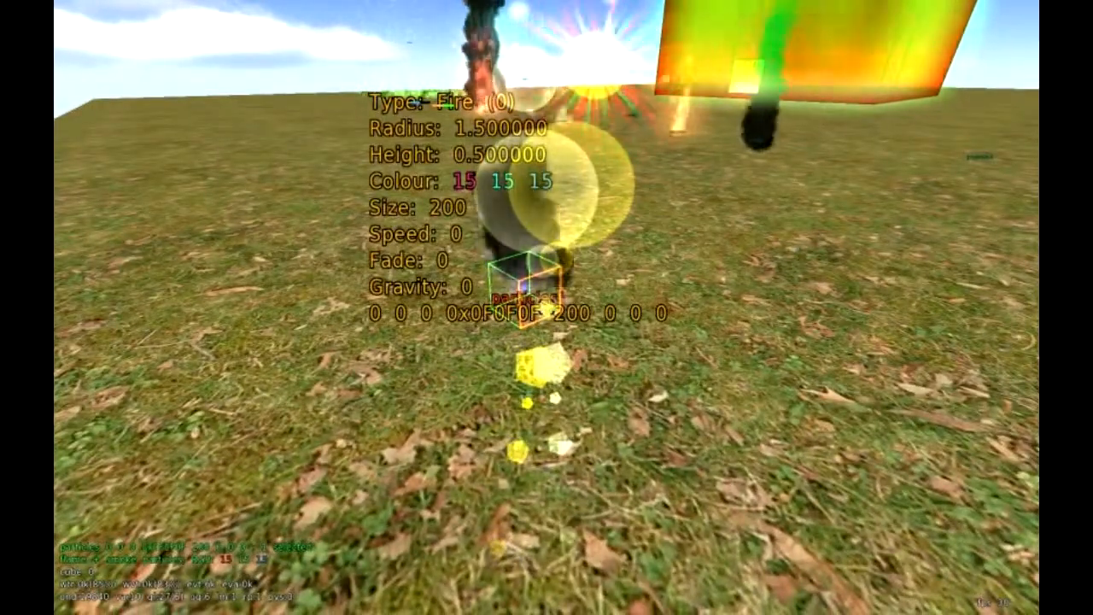
{"action": "key", "text": "F2"}
{"action": "key", "text": "Escape"}
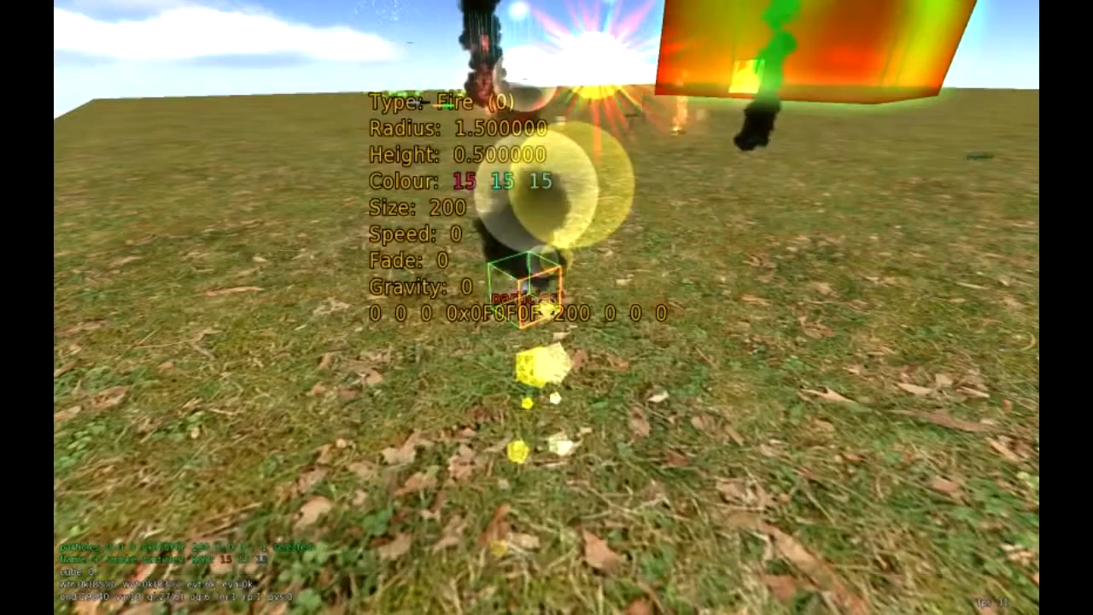
Set the new fire and smoke particle's radius to 313 and its height to 1300.
{"action": "key", "text": "period"}
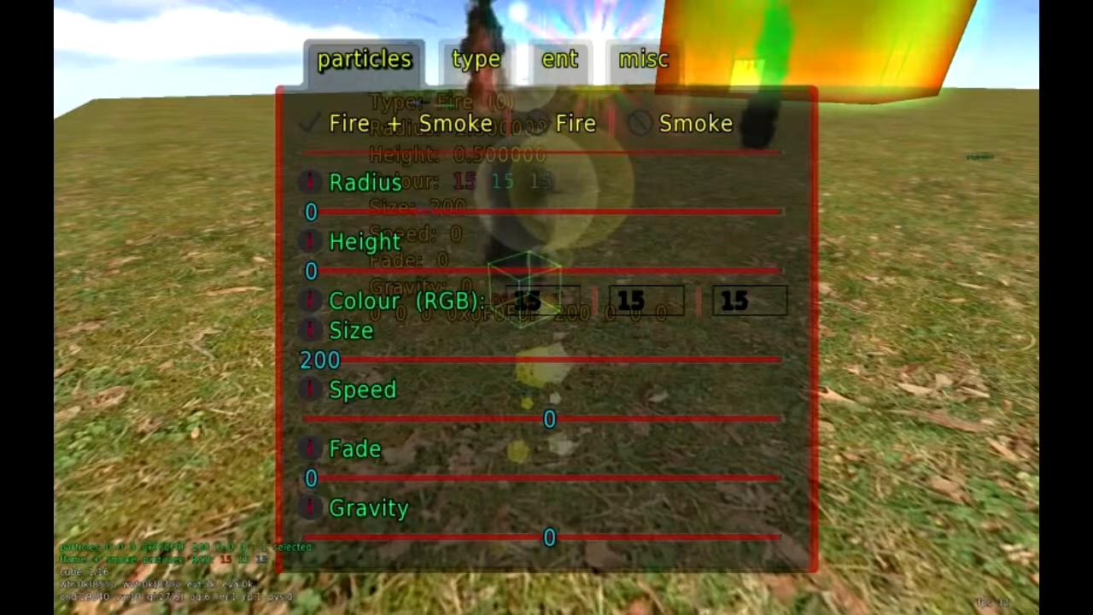
{"action": "key", "text": "s"}
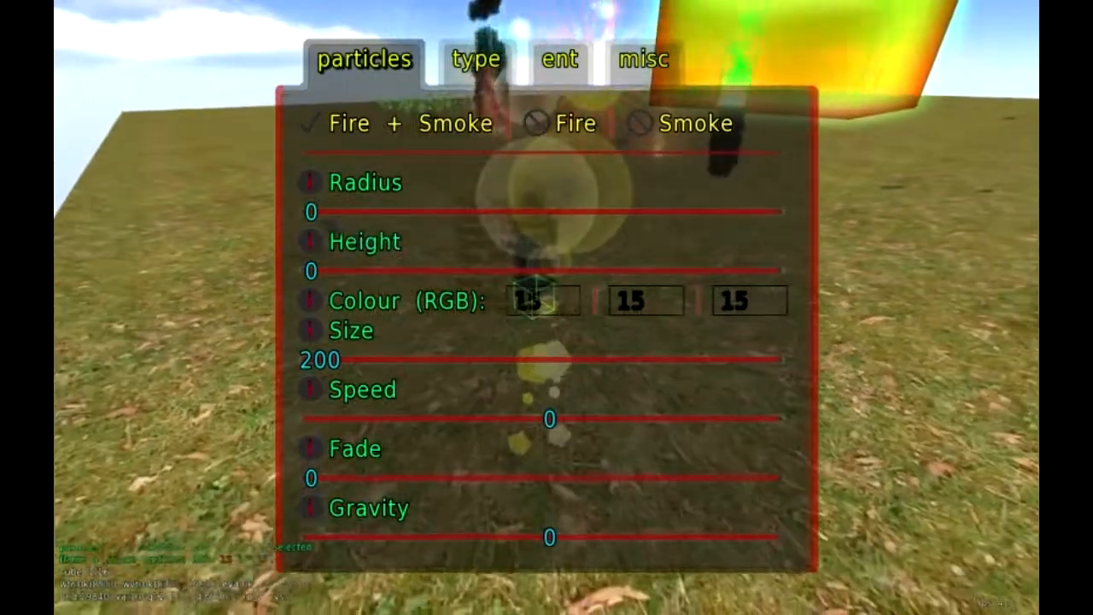
{"action": "left_click_drag", "start_coordinate": [313, 211], "coordinate": [338, 211]}
{"action": "key", "text": "w"}
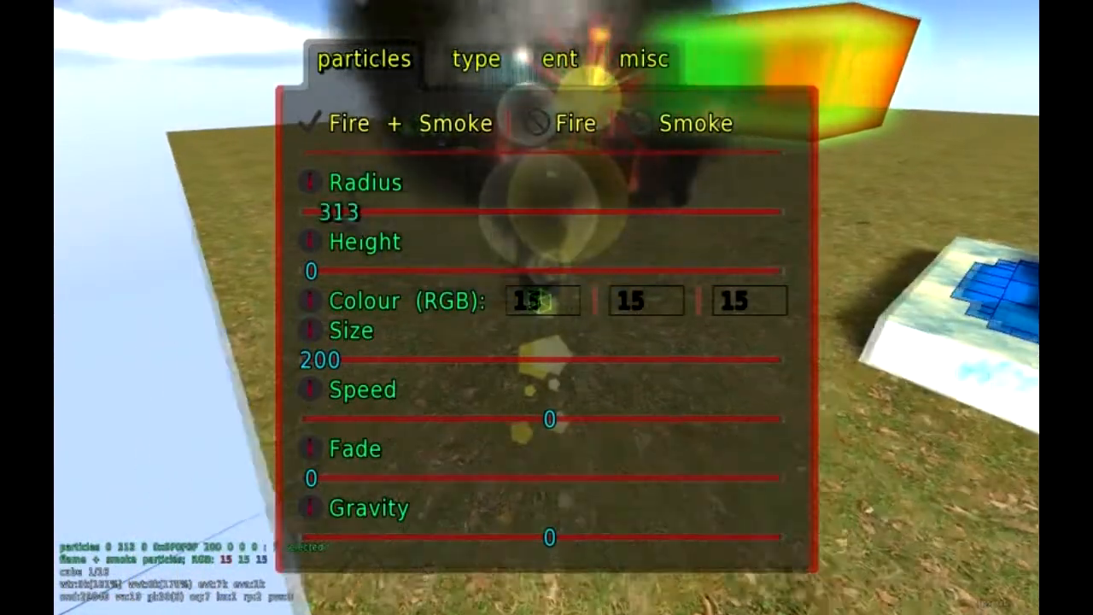
{"action": "key", "text": "s"}
{"action": "key", "text": "s"}
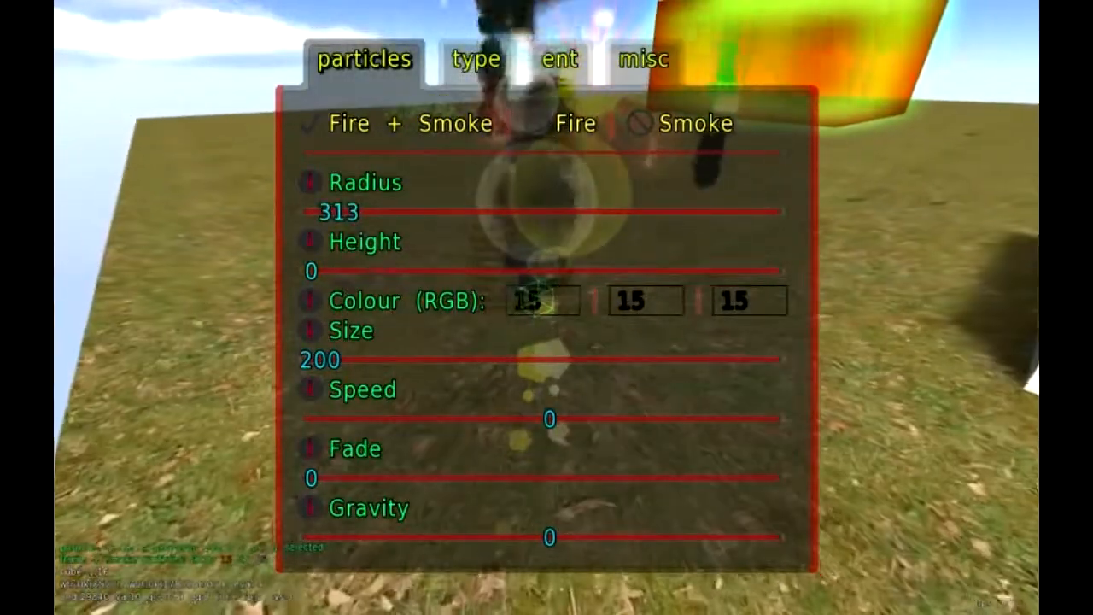
{"action": "left_click_drag", "start_coordinate": [310, 271], "coordinate": [425, 271]}
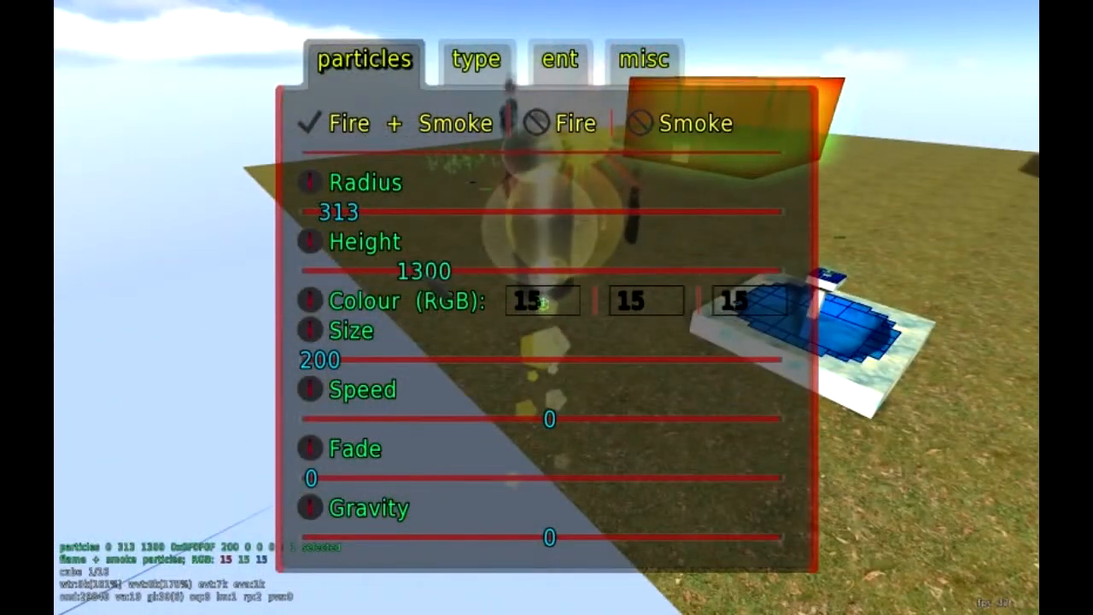
{"action": "key", "text": "s"}
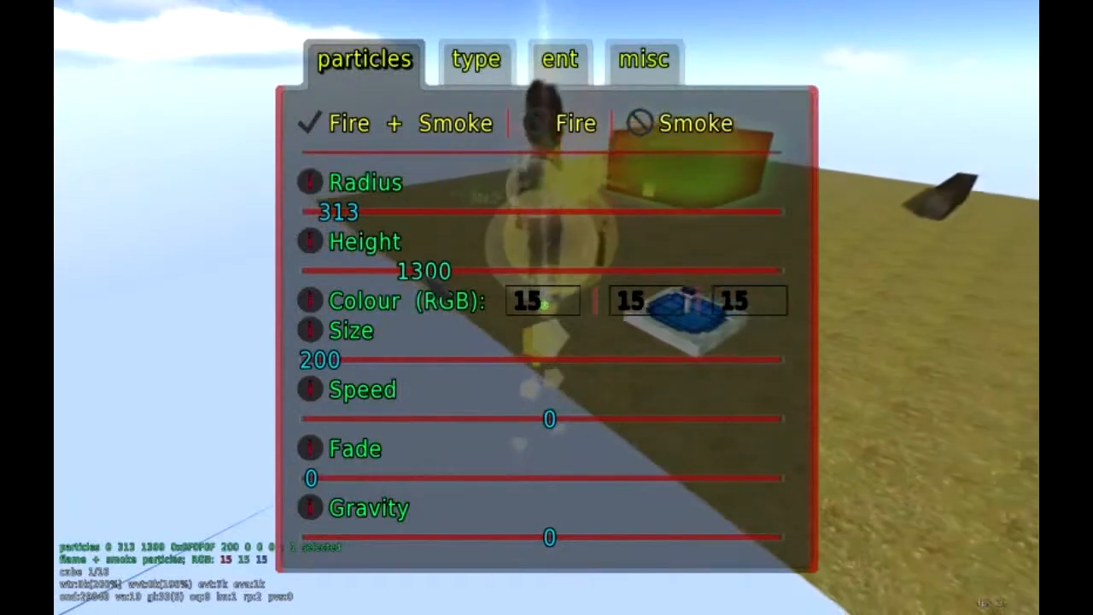
Set the fire and smoke particle's height to 327 and compare how it looks from different distances.
{"action": "key", "text": "w"}
{"action": "left_click", "coordinate": [340, 270]}
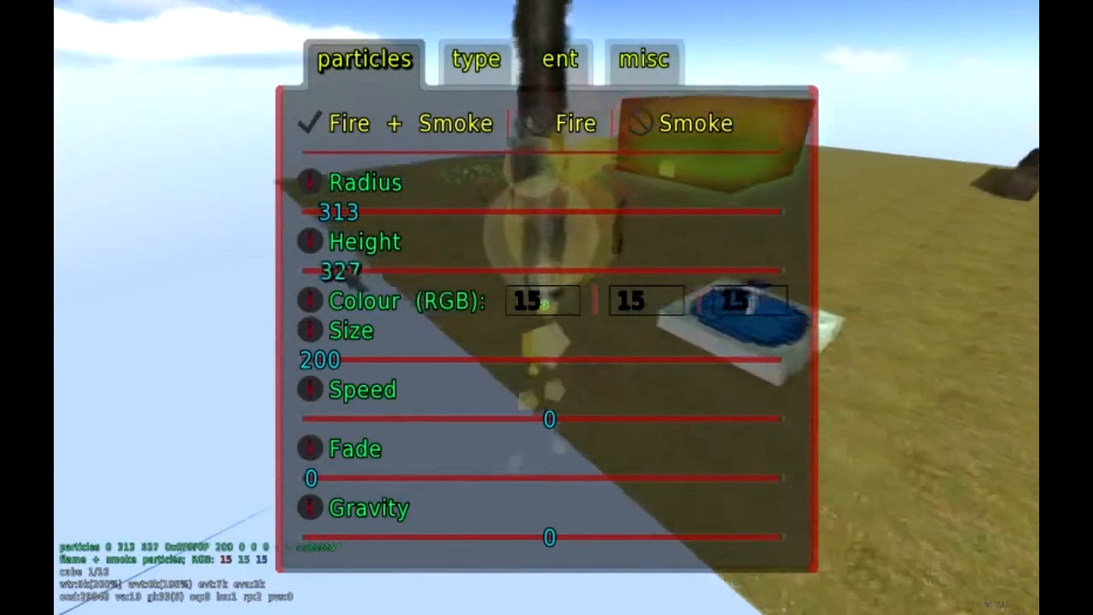
{"action": "key", "text": "w"}
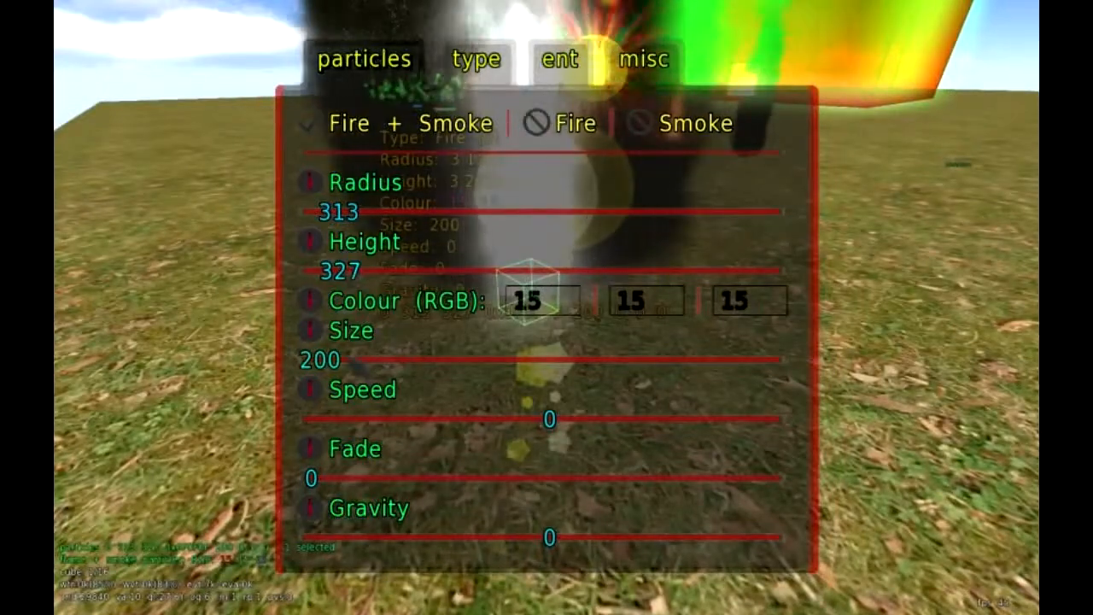
{"action": "key", "text": "s"}
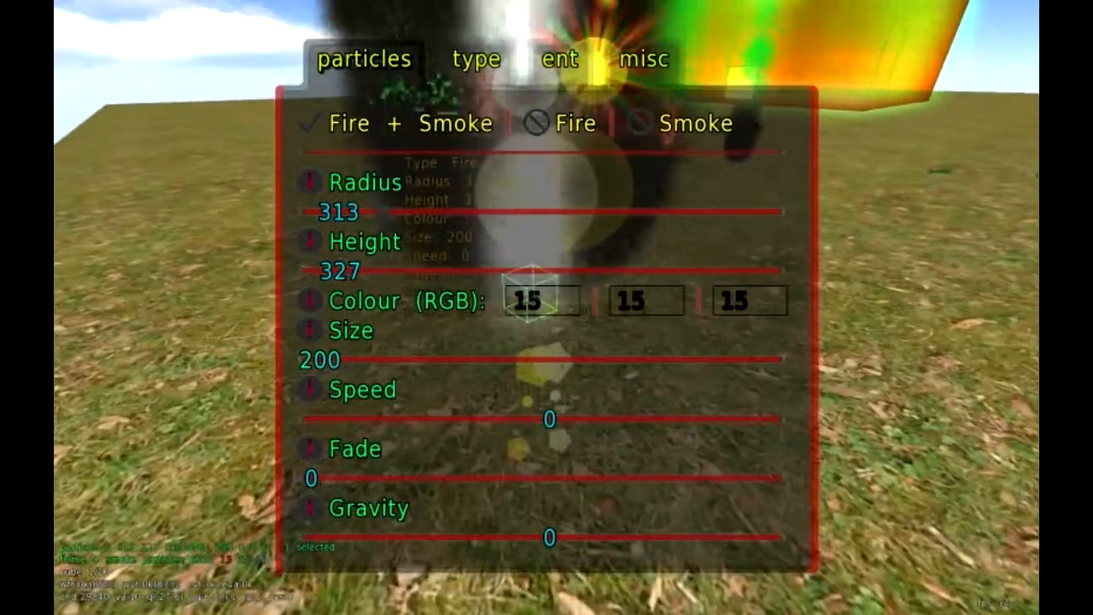
{"action": "key", "text": "w"}
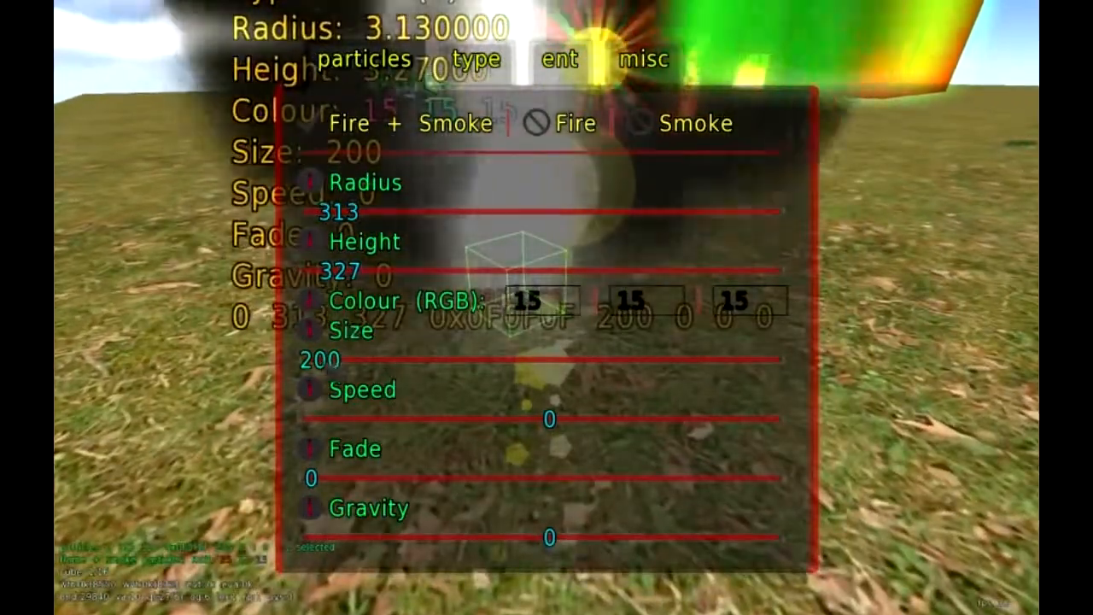
Try shrinking the fire and smoke particle's size to 76 and 23, checking each from close up.
{"action": "left_click_drag", "start_coordinate": [320, 360], "coordinate": [314, 359]}
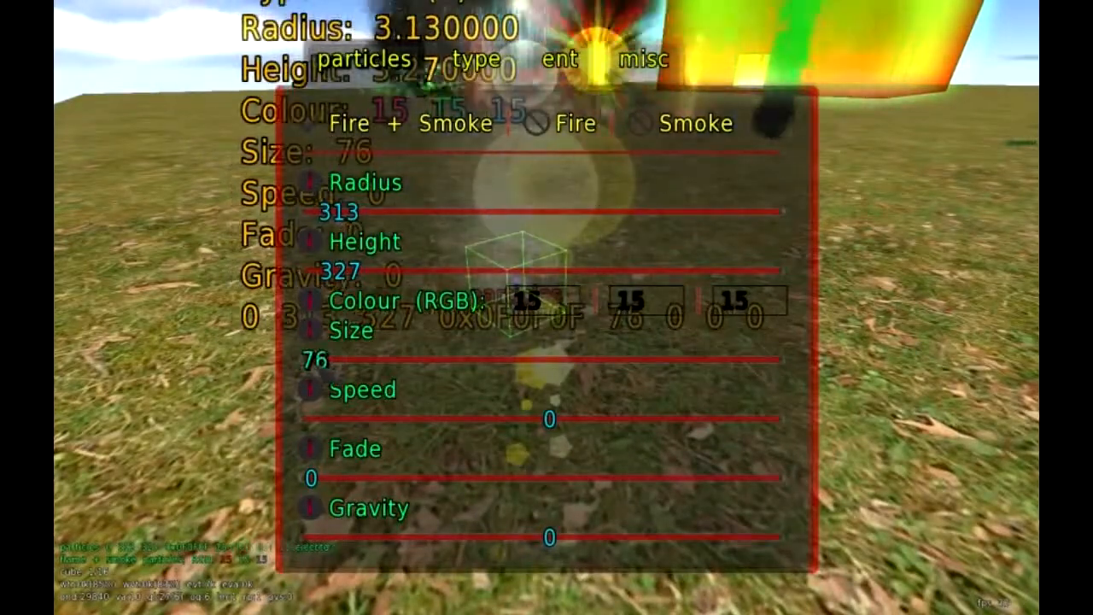
{"action": "key", "text": "w"}
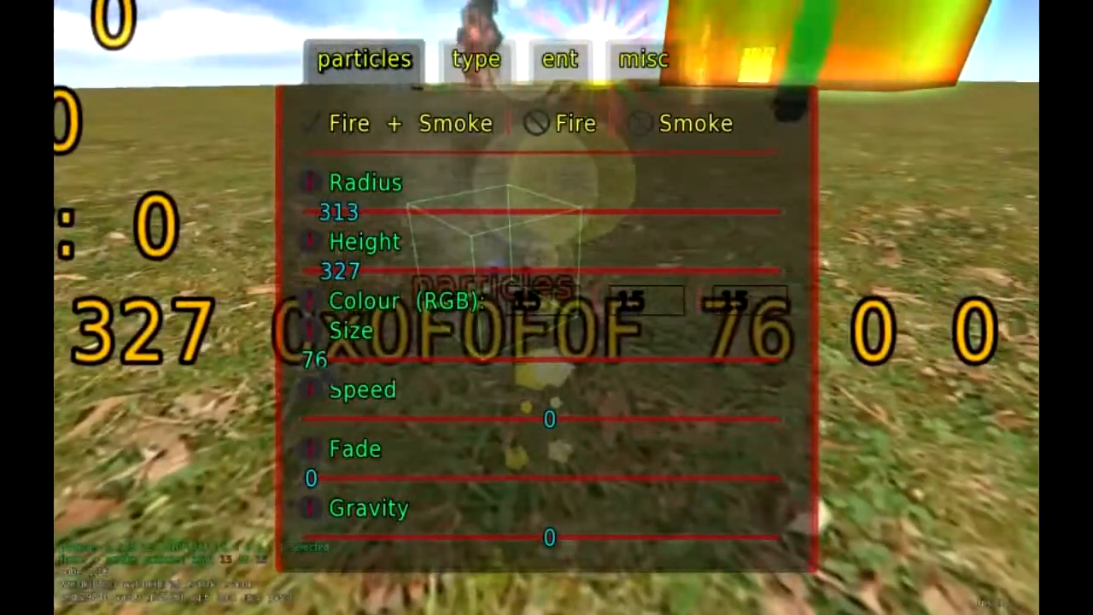
{"action": "left_click_drag", "start_coordinate": [314, 360], "coordinate": [311, 359]}
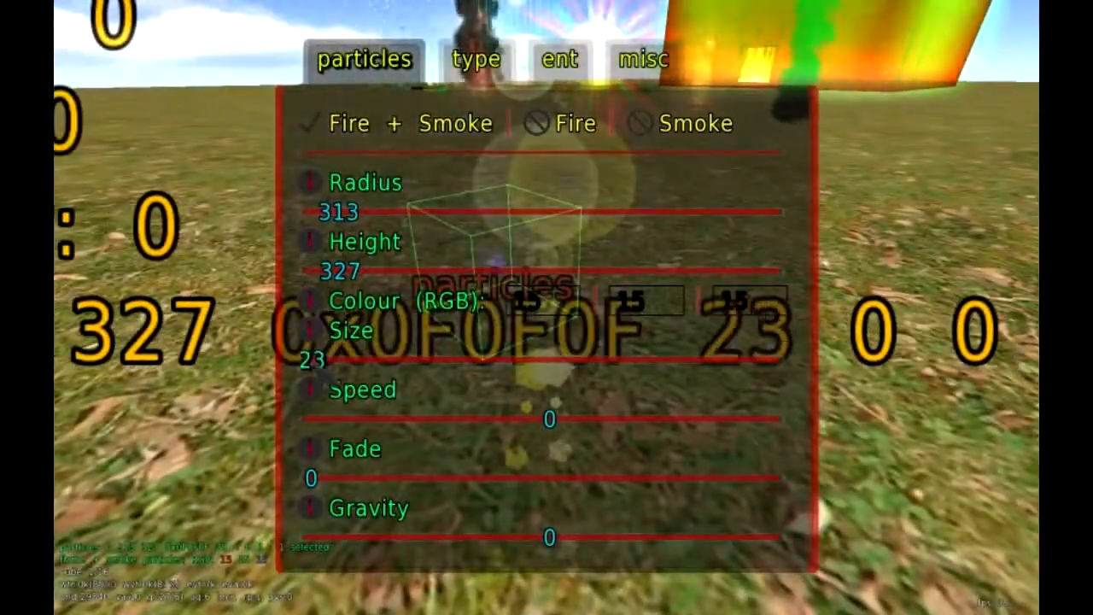
{"action": "key", "text": "s"}
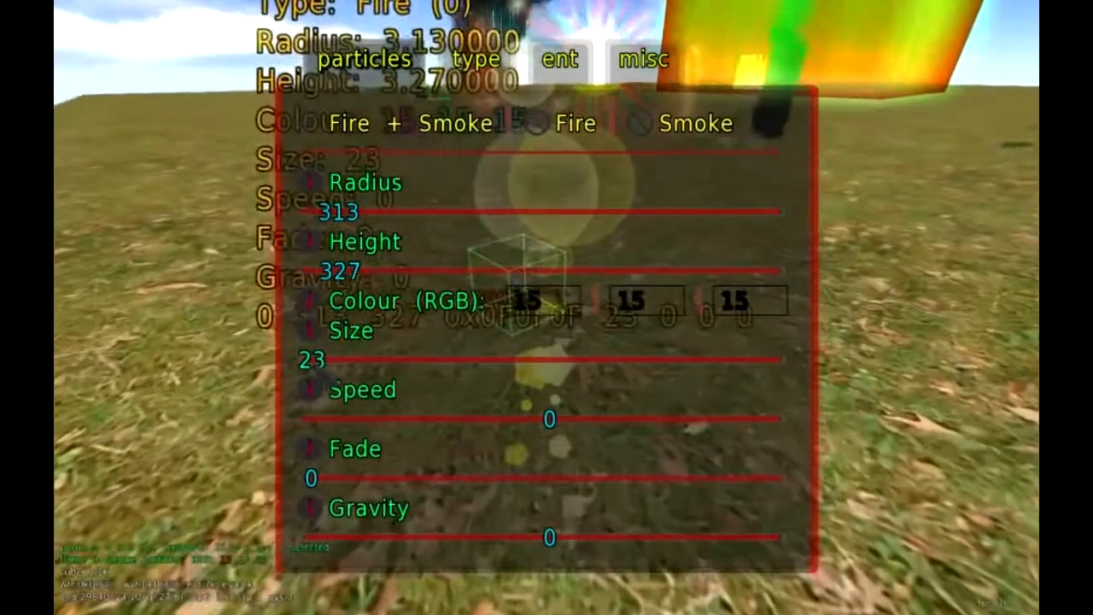
{"action": "key", "text": "w"}
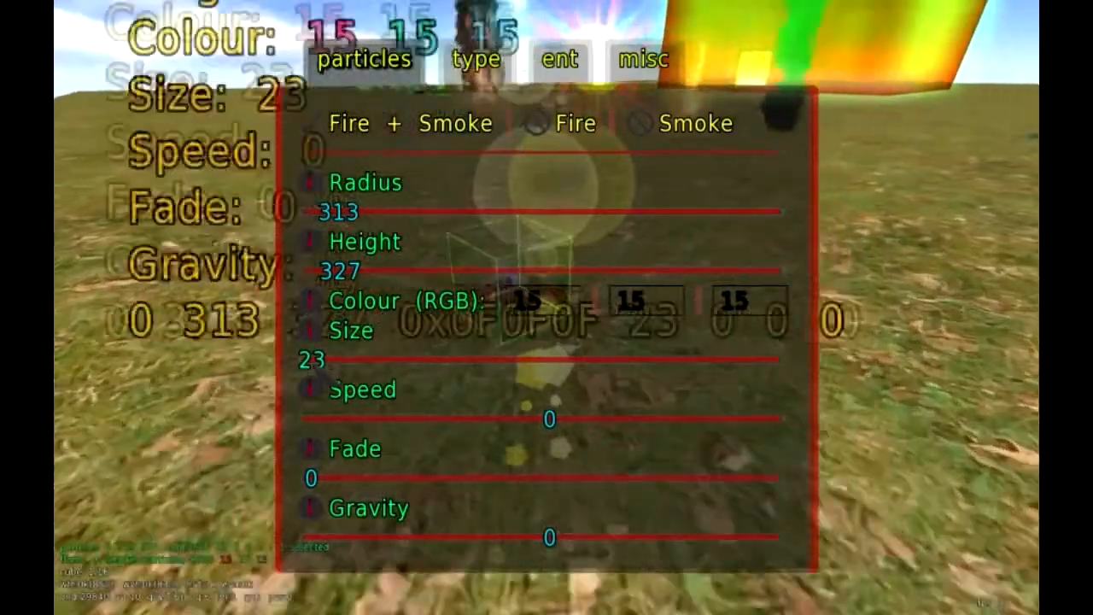
Try a particle size of 1100, and settle on a size of 270.
{"action": "left_click_drag", "start_coordinate": [311, 359], "coordinate": [359, 360]}
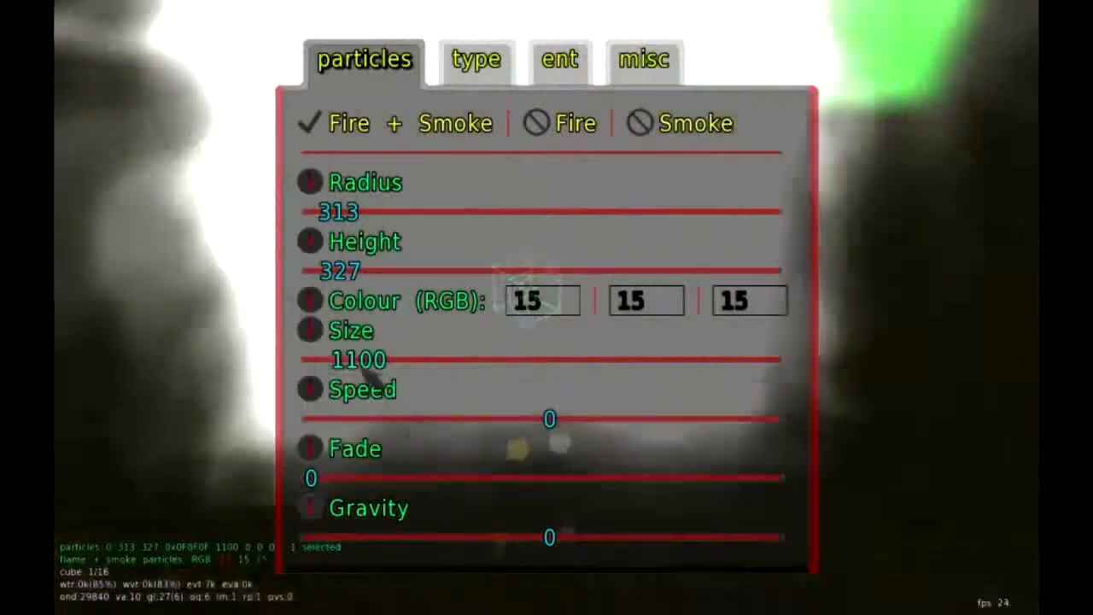
{"action": "left_click_drag", "start_coordinate": [367, 363], "coordinate": [324, 360]}
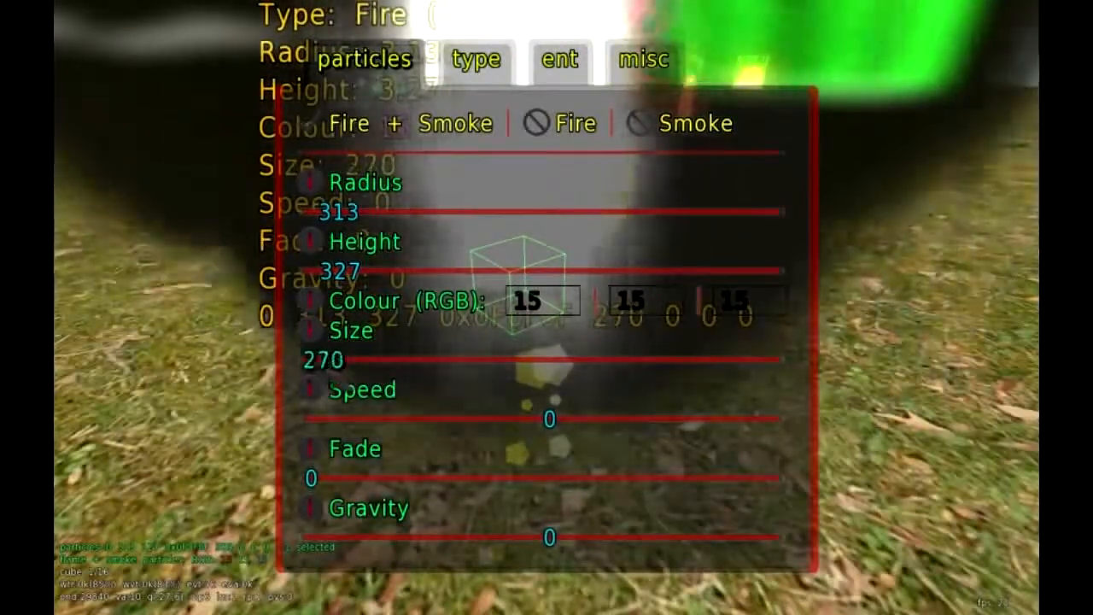
{"action": "key", "text": "s"}
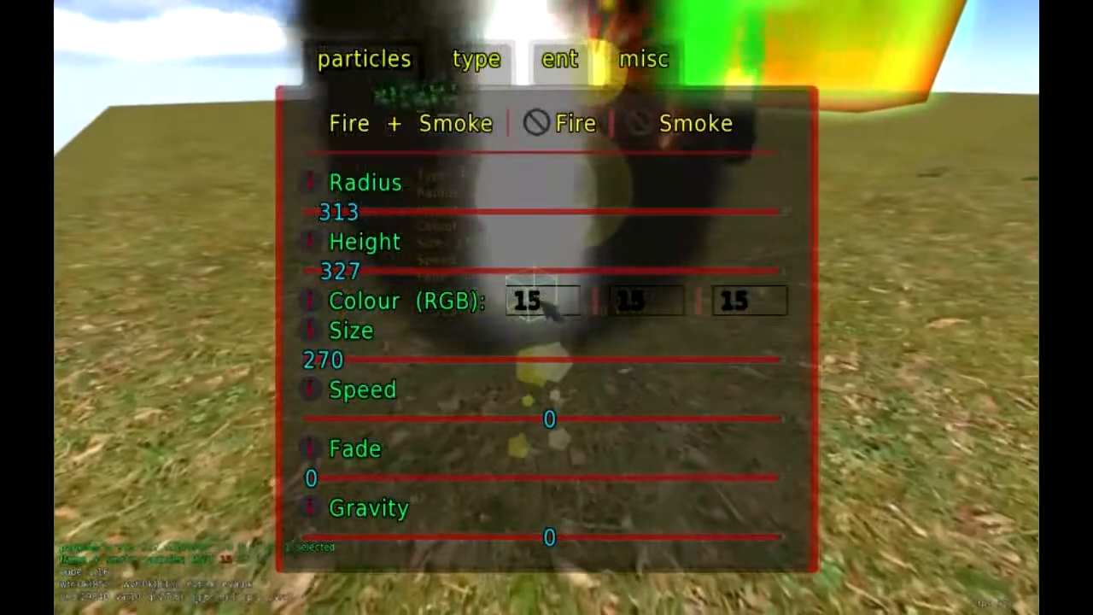
{"action": "key", "text": "s"}
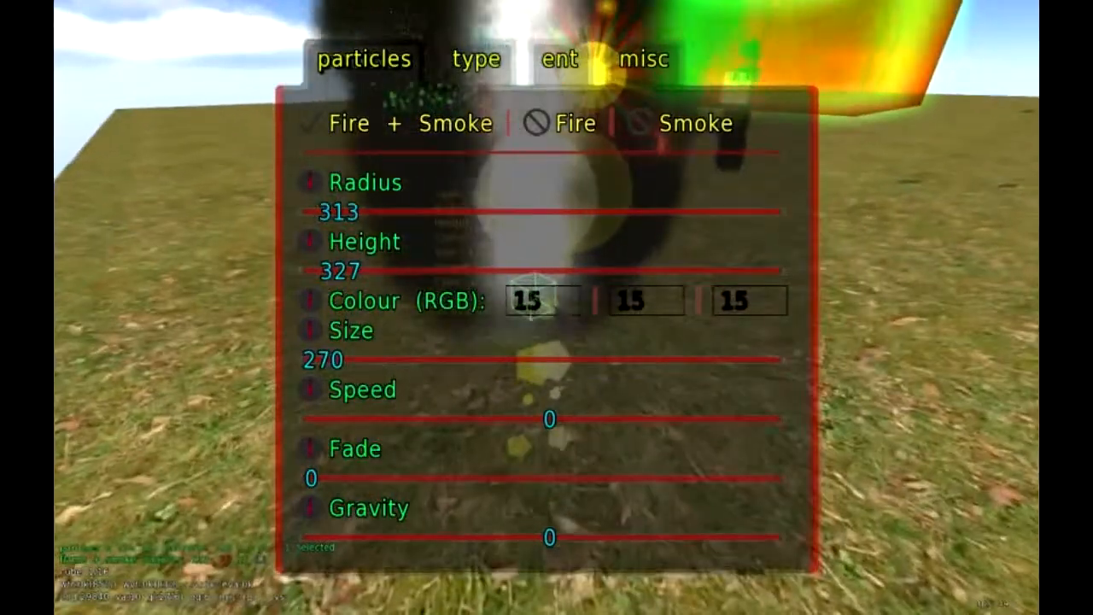
Set the flame's RGB colour to 100, 15, 0, view it unobstructed from another side and reopen its particle settings.
{"action": "left_click", "coordinate": [538, 298]}
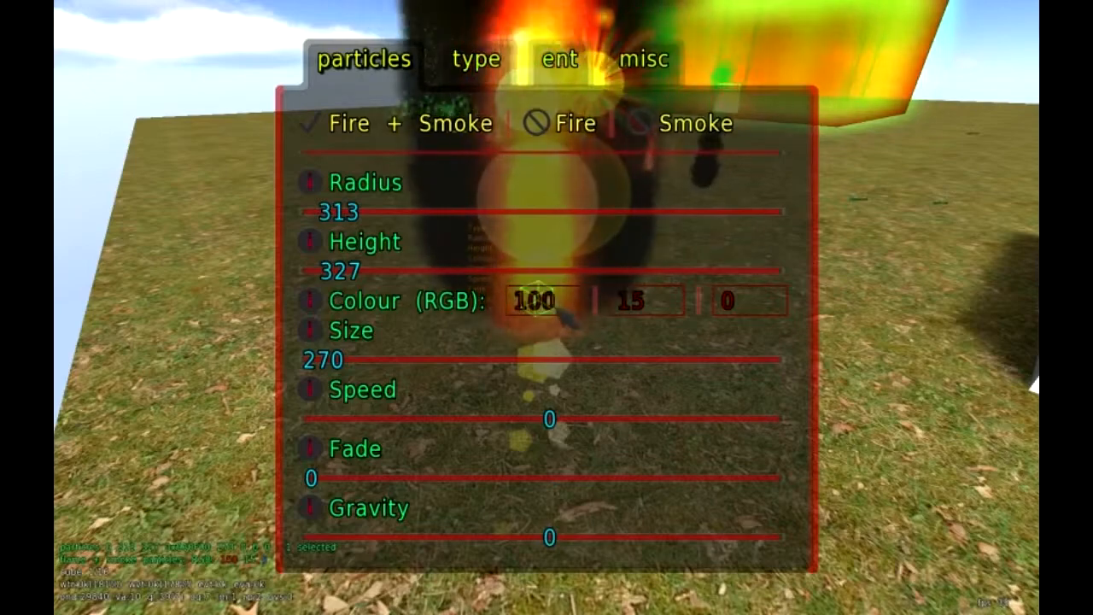
{"action": "key", "text": "Escape"}
{"action": "key", "text": "d"}
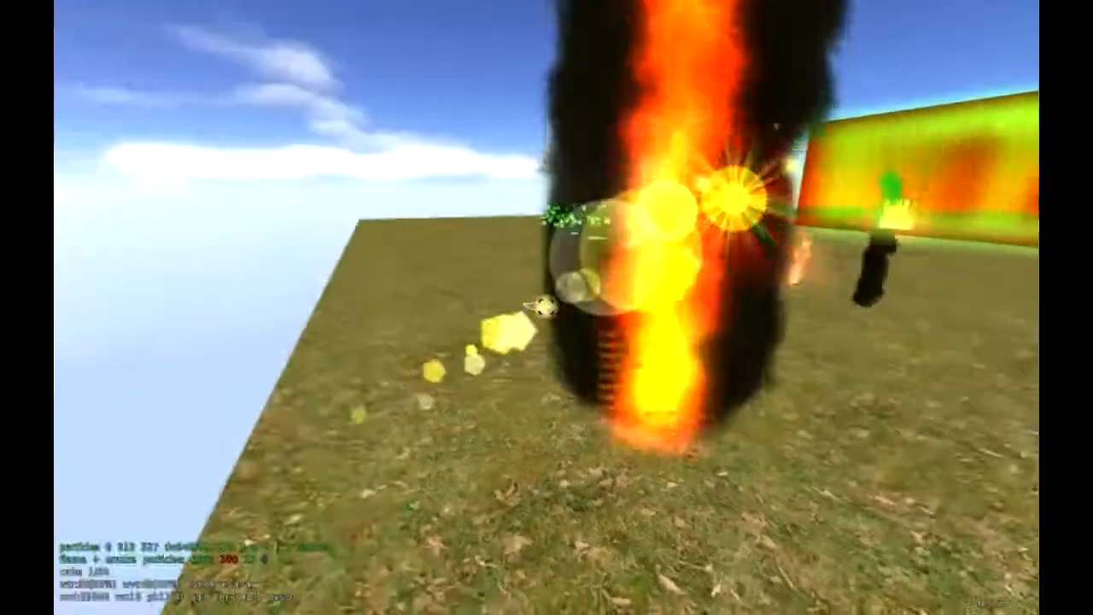
{"action": "key", "text": "w"}
{"action": "key", "text": "a"}
{"action": "key", "text": "period"}
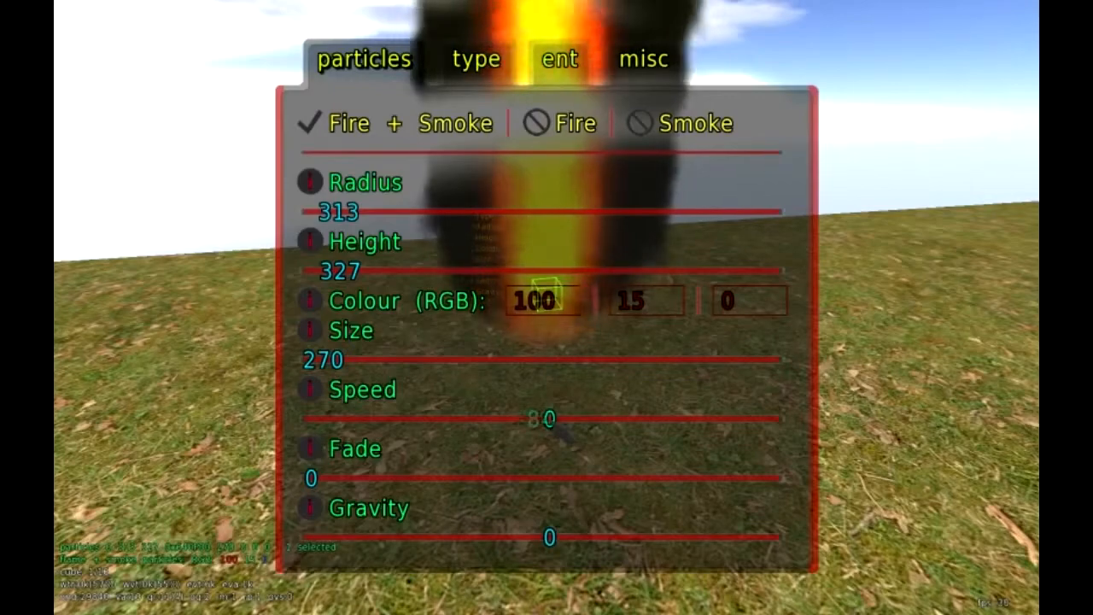
Try particle speeds of 1600 and 10000 on the flame and smoke, comparing it from near and far.
{"action": "key", "text": "w"}
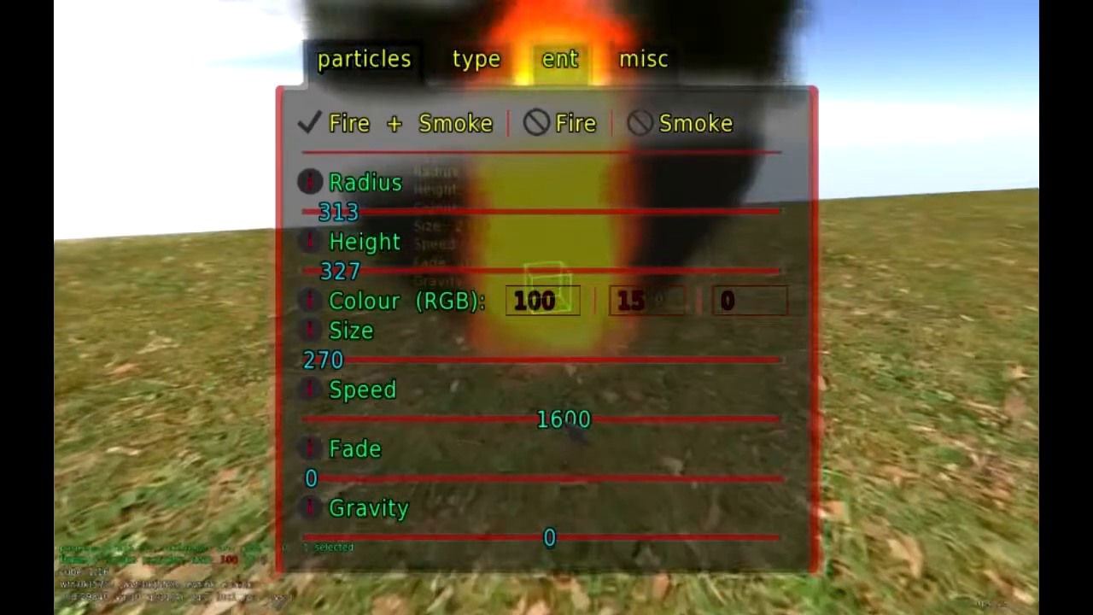
{"action": "key", "text": "s"}
{"action": "key", "text": "w"}
{"action": "key", "text": "s"}
{"action": "left_click", "coordinate": [562, 420]}
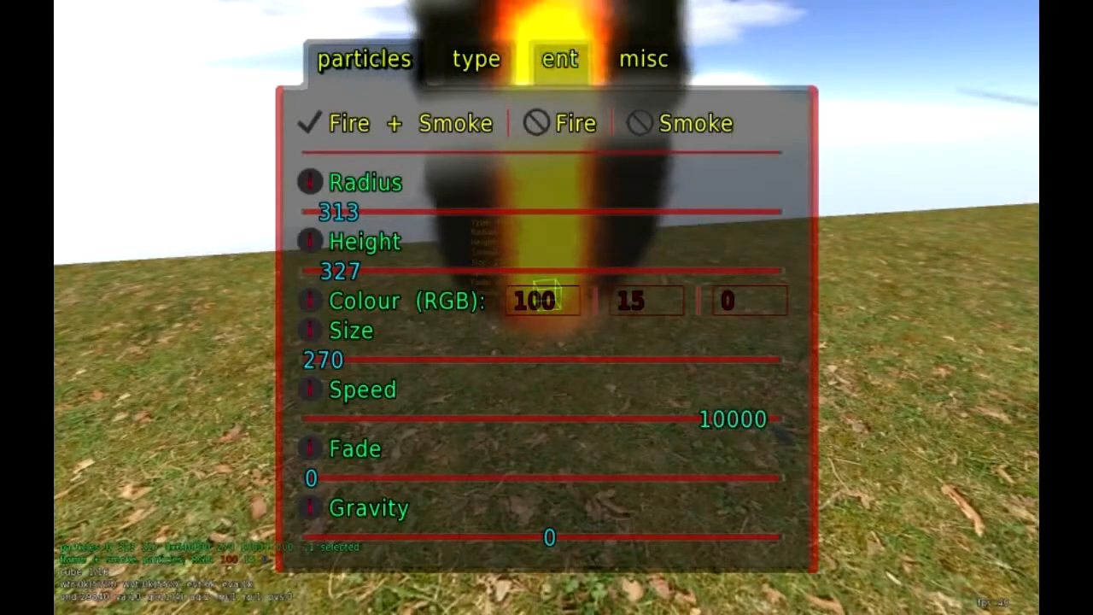
Set the flame and smoke particle's speed to 857.
{"action": "key", "text": "w"}
{"action": "key", "text": "s"}
{"action": "key", "text": "w"}
{"action": "left_click_drag", "start_coordinate": [753, 424], "coordinate": [564, 428]}
Try a fade of 15066 on the flame and smoke, examining the column from near and far.
{"action": "key", "text": "s"}
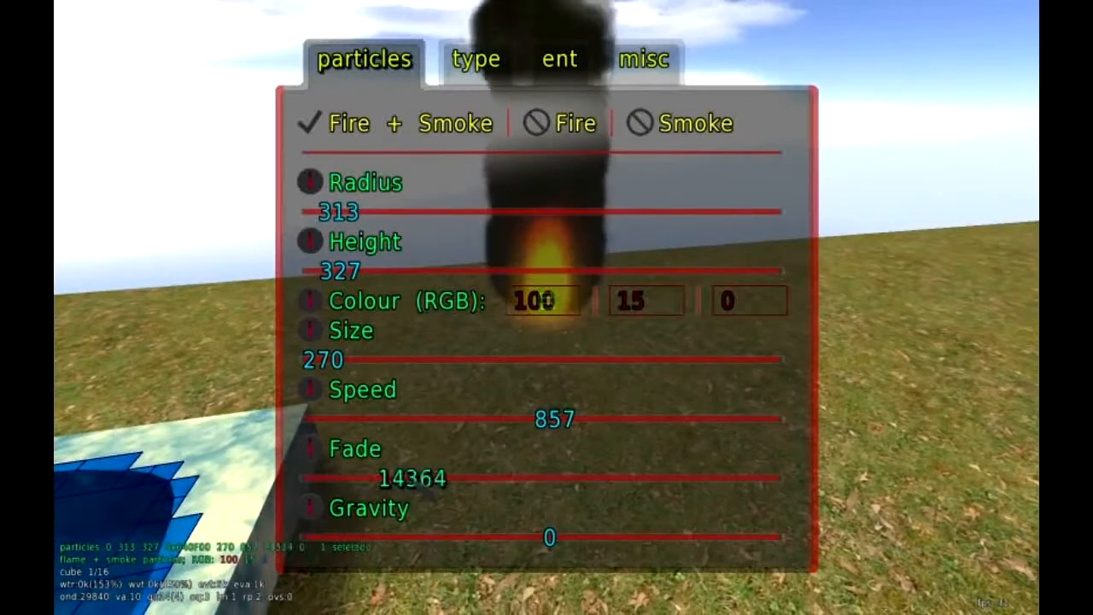
{"action": "key", "text": "s"}
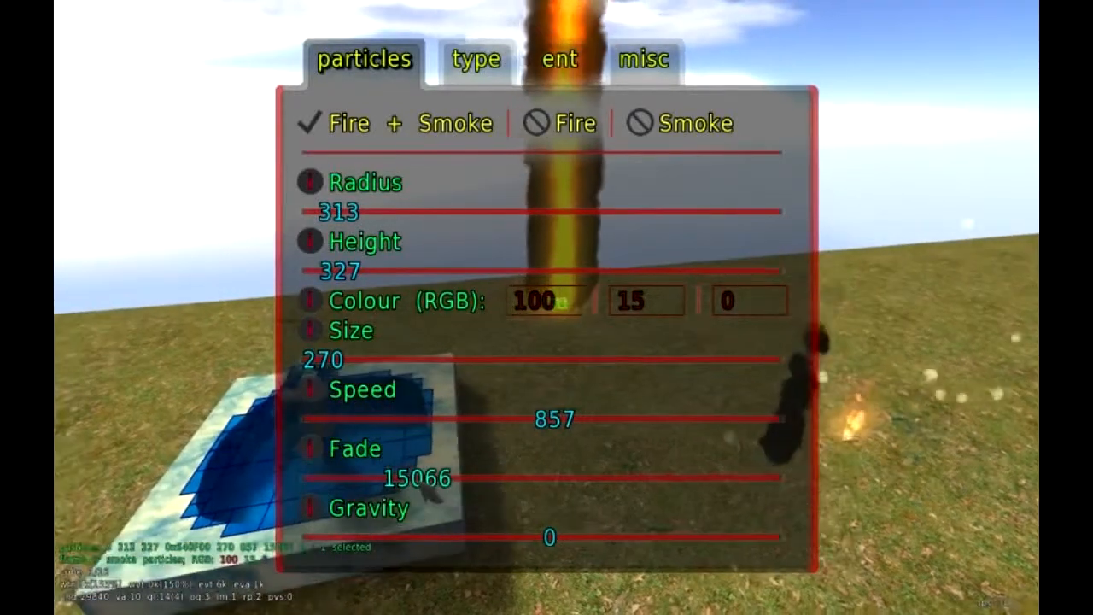
{"action": "key", "text": "s"}
{"action": "key", "text": "s"}
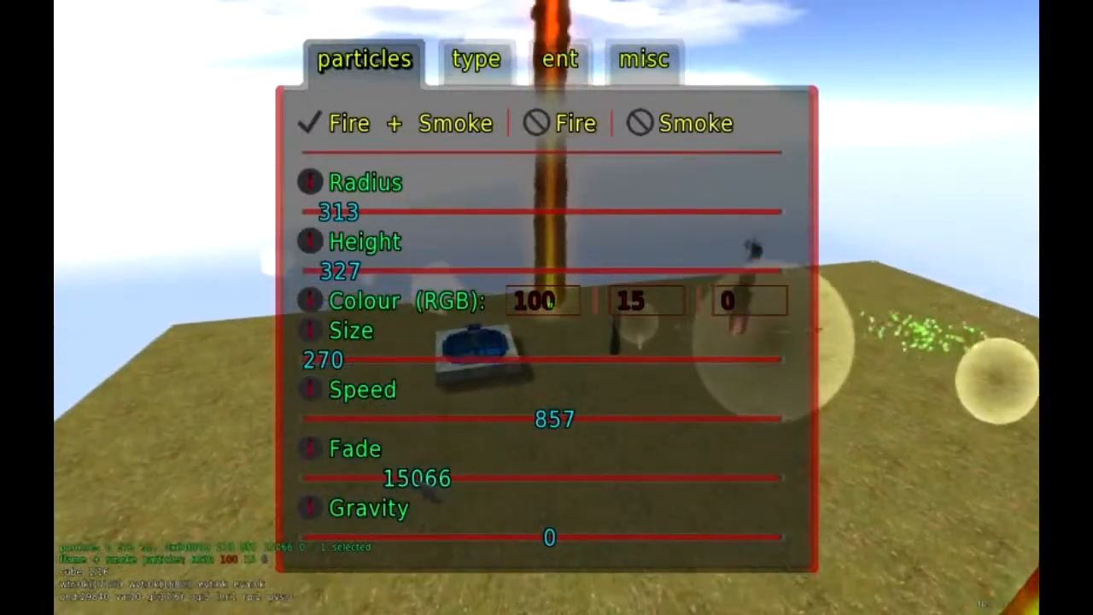
{"action": "key", "text": "w"}
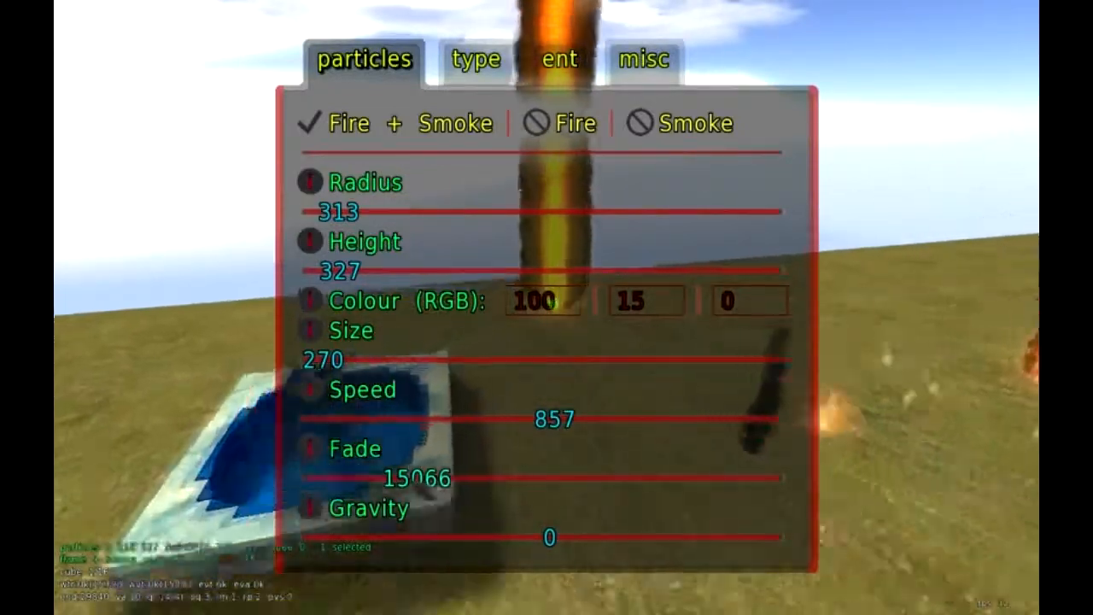
{"action": "key", "text": "w"}
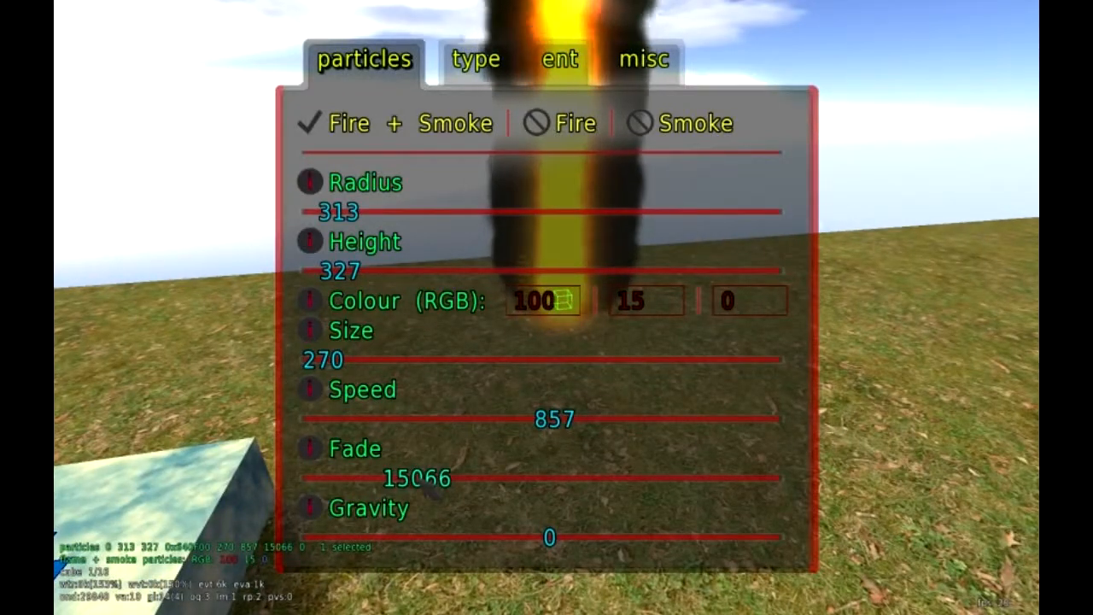
{"action": "key", "text": "s"}
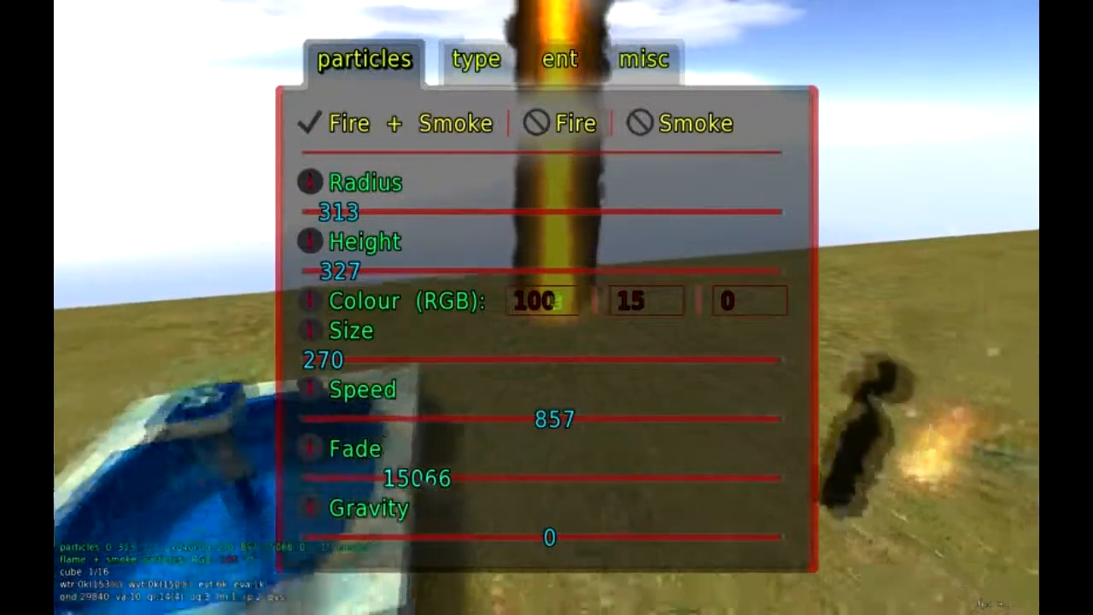
Try a fade of 41382, set the fade to 473 instead, and examine the flame from near and far.
{"action": "left_click_drag", "start_coordinate": [417, 479], "coordinate": [495, 481]}
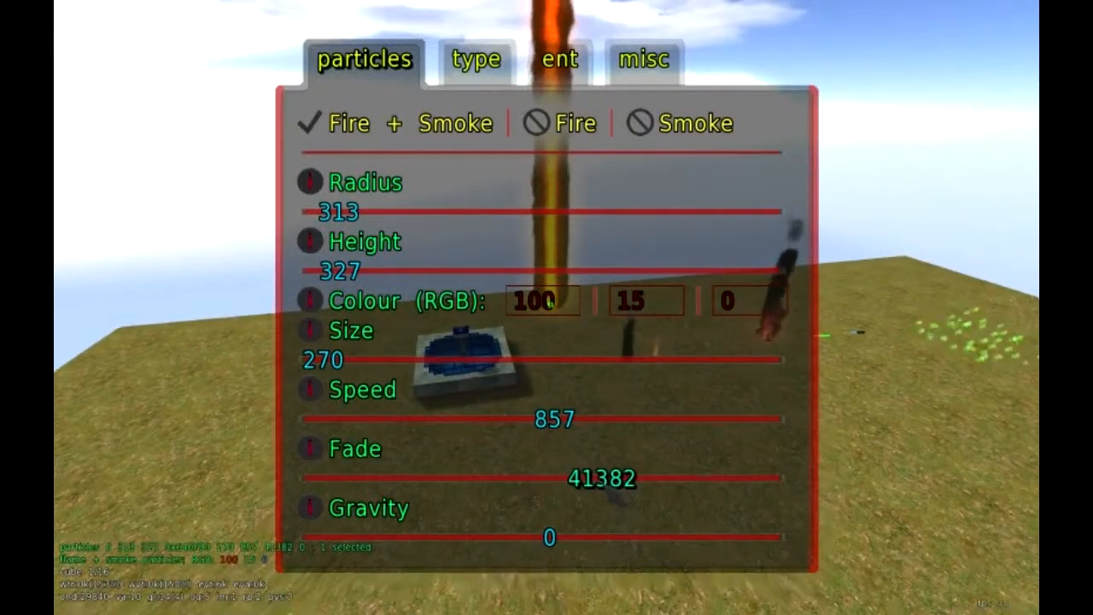
{"action": "key", "text": "w"}
{"action": "left_click_drag", "start_coordinate": [605, 484], "coordinate": [315, 484]}
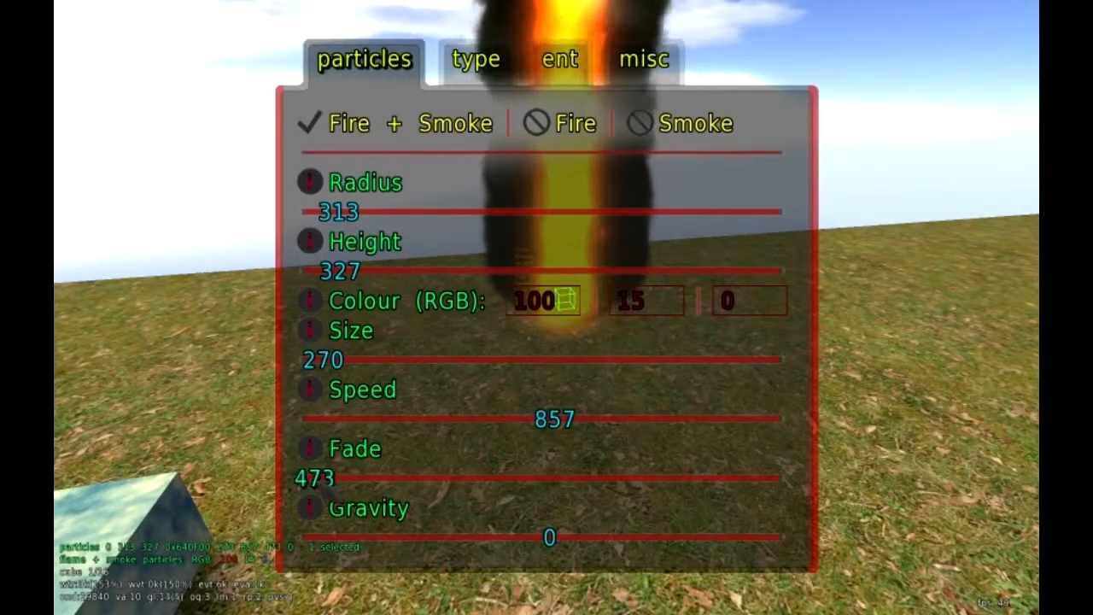
{"action": "key", "text": "s"}
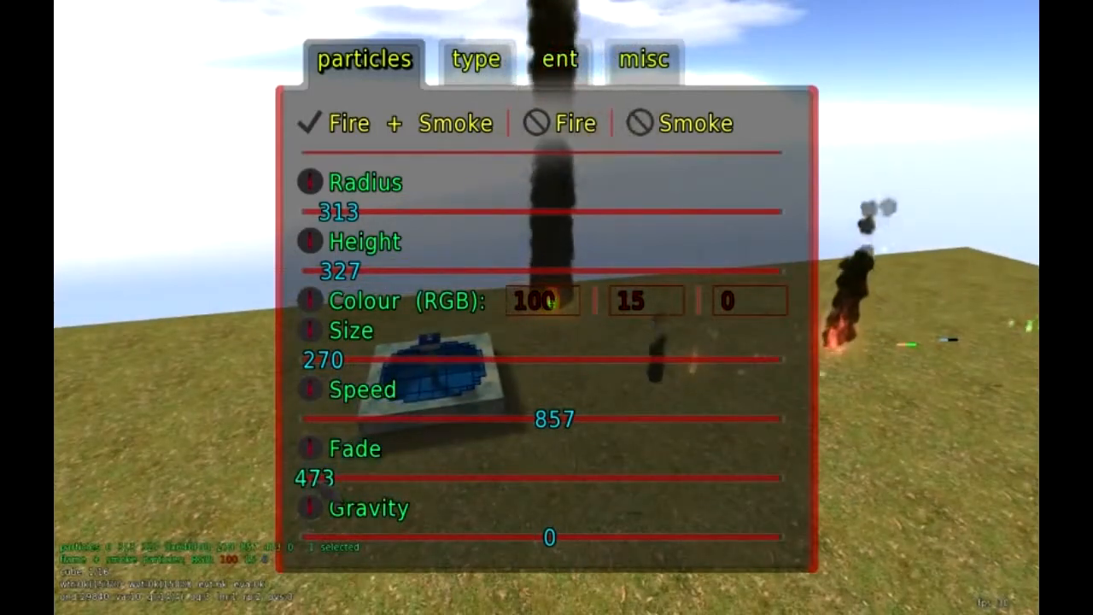
{"action": "key", "text": "w"}
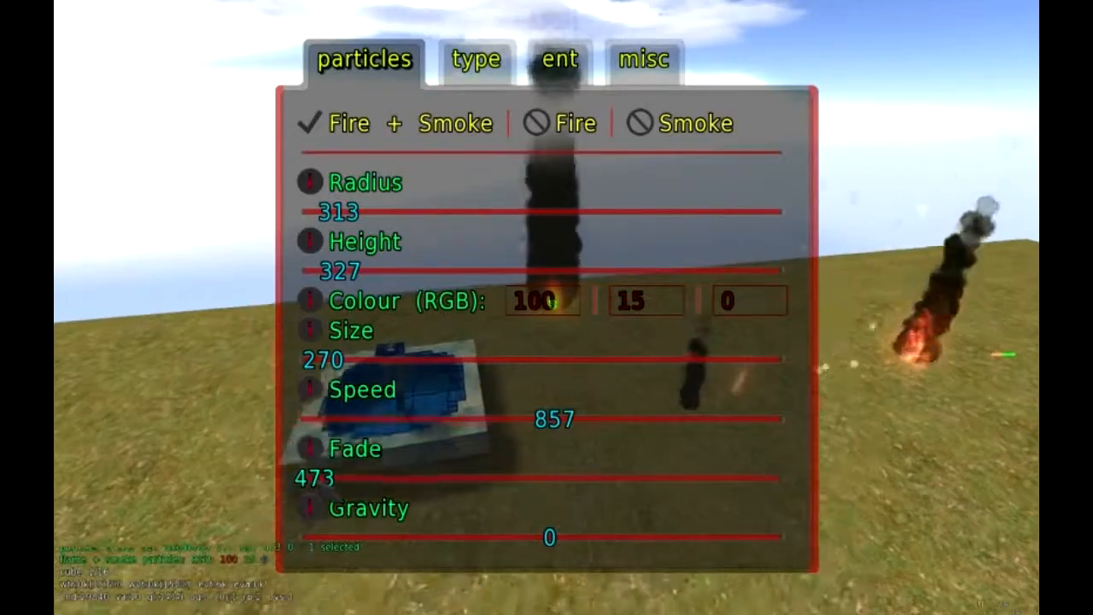
{"action": "key", "text": "w"}
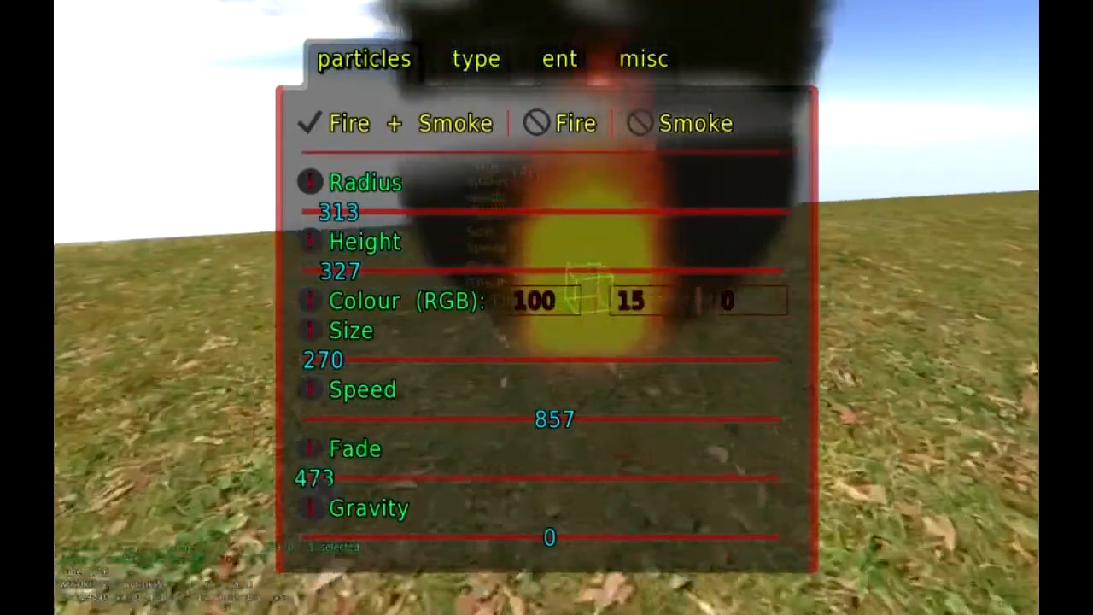
Try gravity values of 2000 and 622, set the particle's gravity to 413, and view the effect with its settings closed.
{"action": "key", "text": "w"}
{"action": "left_click_drag", "start_coordinate": [553, 554], "coordinate": [565, 554]}
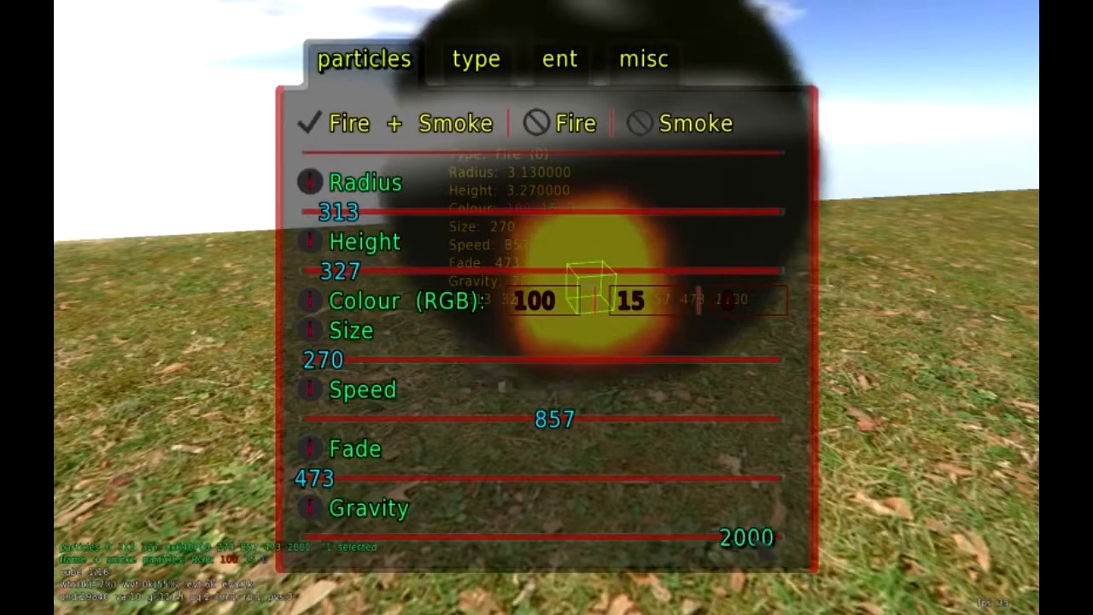
{"action": "left_click_drag", "start_coordinate": [693, 537], "coordinate": [606, 537]}
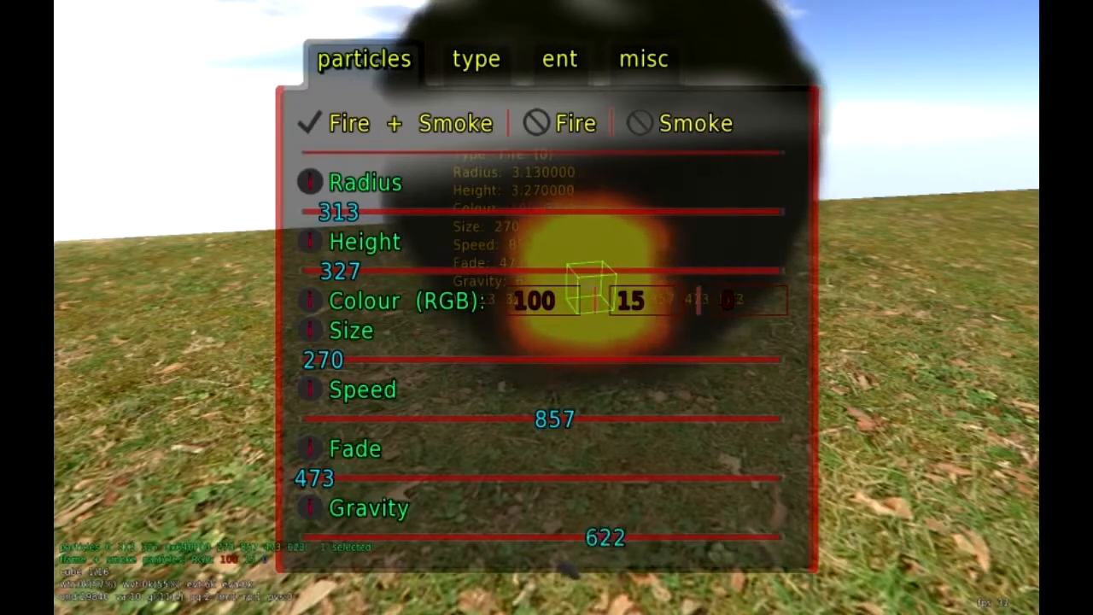
{"action": "left_click_drag", "start_coordinate": [386, 536], "coordinate": [487, 536]}
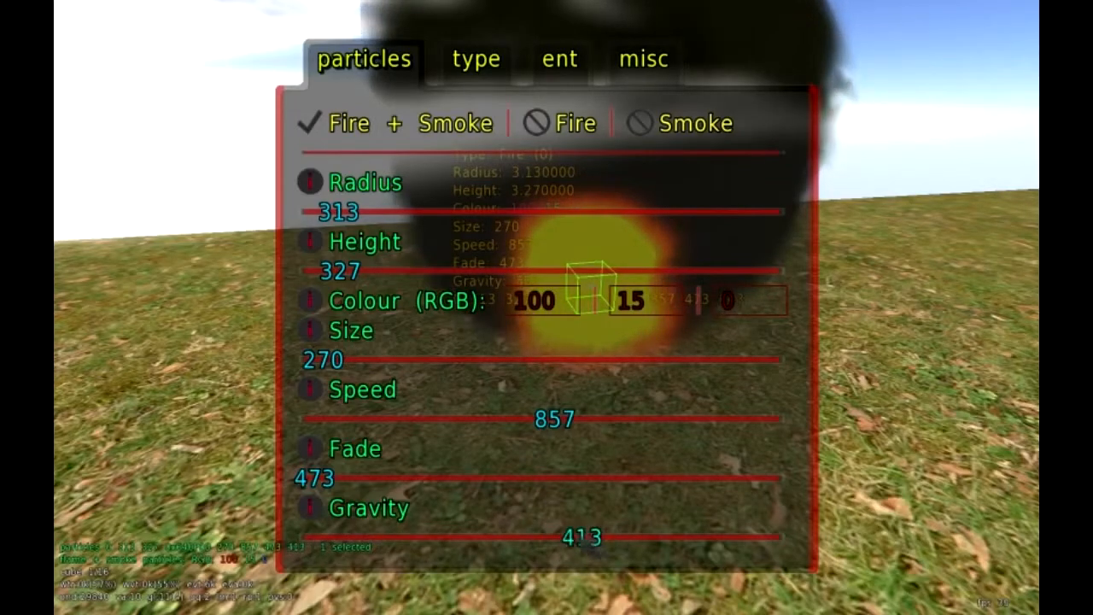
{"action": "key", "text": "Escape"}
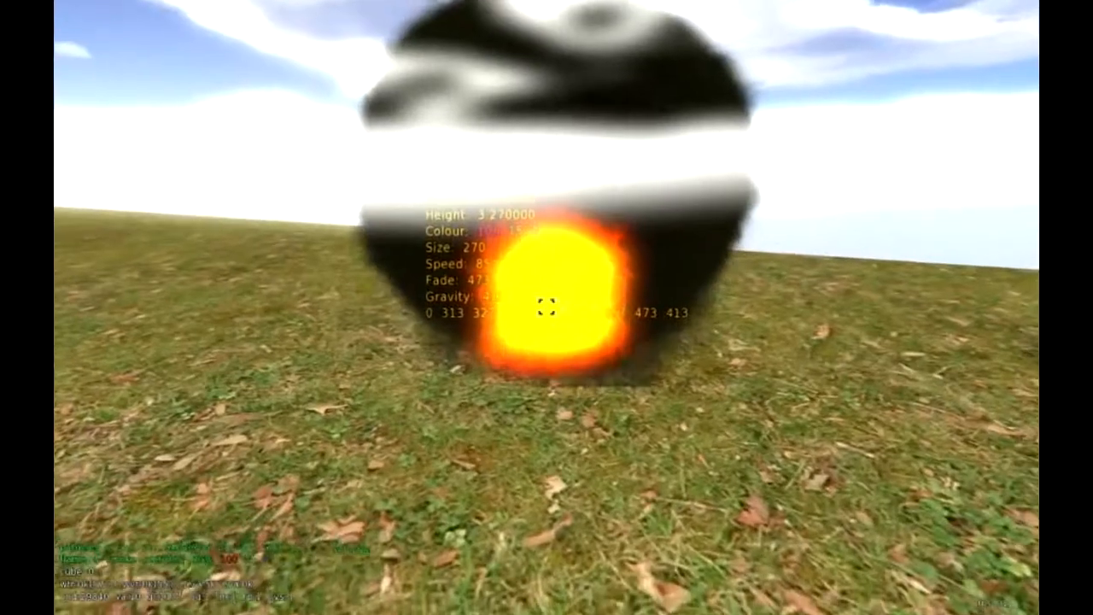
{"action": "key", "text": "w"}
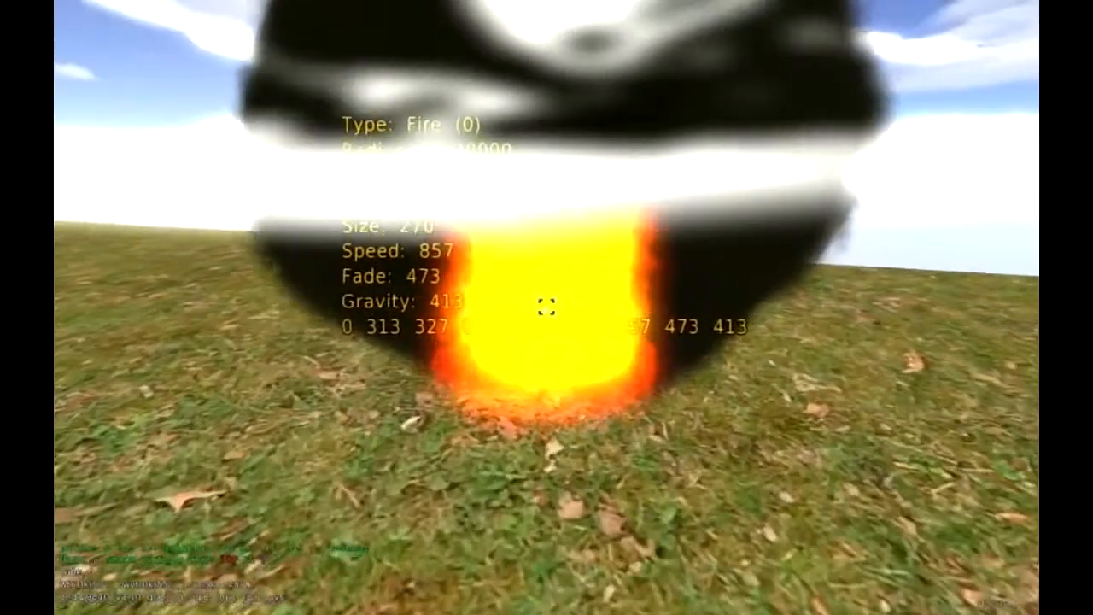
{"action": "key", "text": "d"}
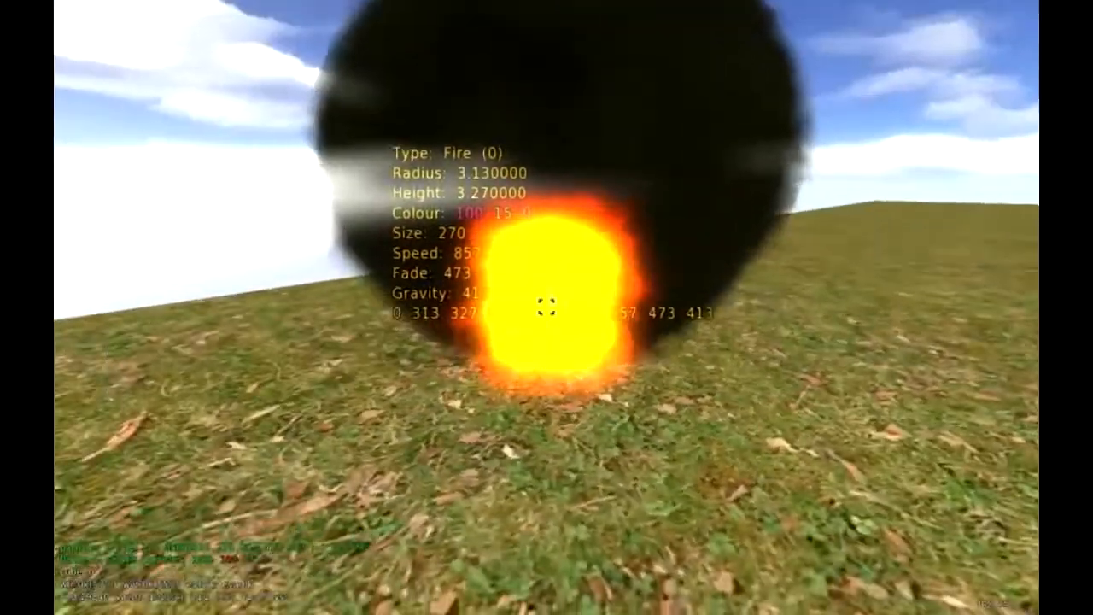
Cycle the fire particle upward through its types to Flame, Smoke, Flare and Lightning, viewing the effects from near and far.
{"action": "left_click_drag", "start_coordinate": [547, 308], "coordinate": [547, 308]}
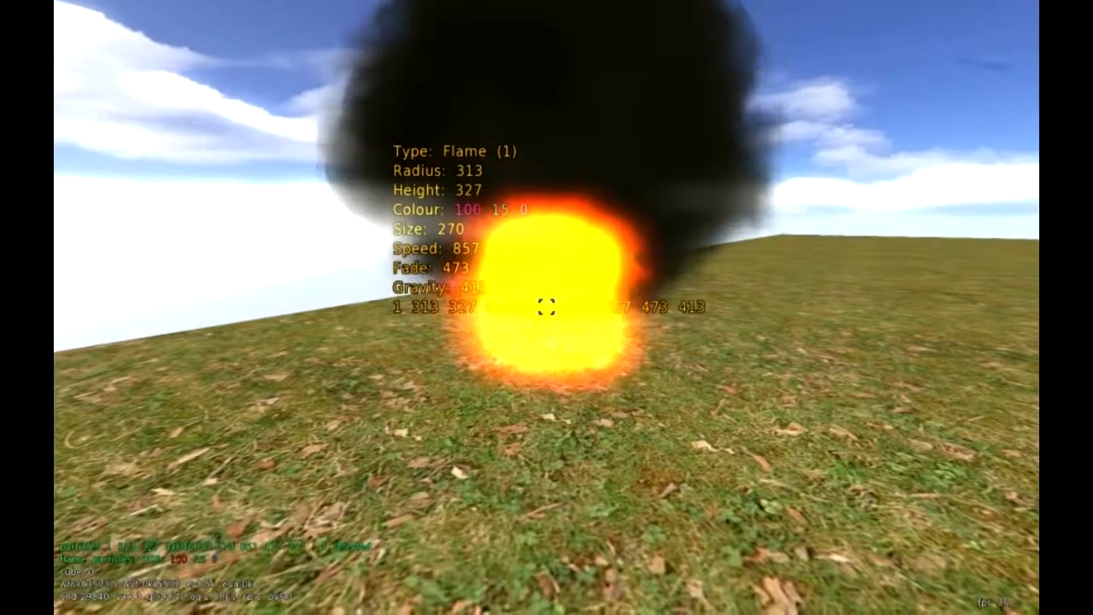
{"action": "scroll", "coordinate": [547, 307], "scroll_direction": "up", "scroll_amount": 1}
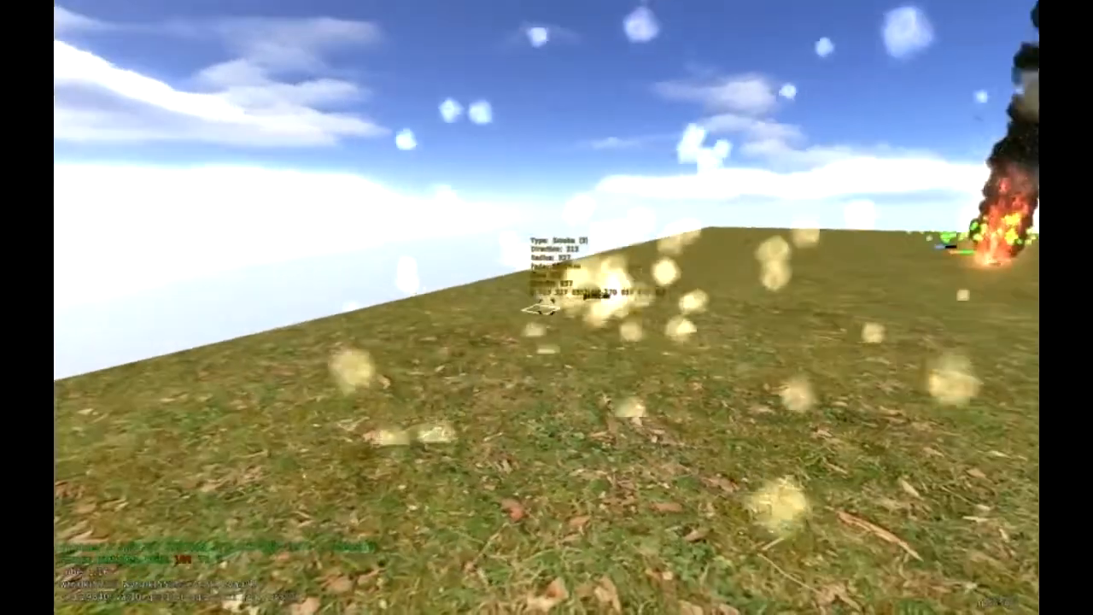
{"action": "scroll", "coordinate": [547, 307], "scroll_direction": "up", "scroll_amount": 1}
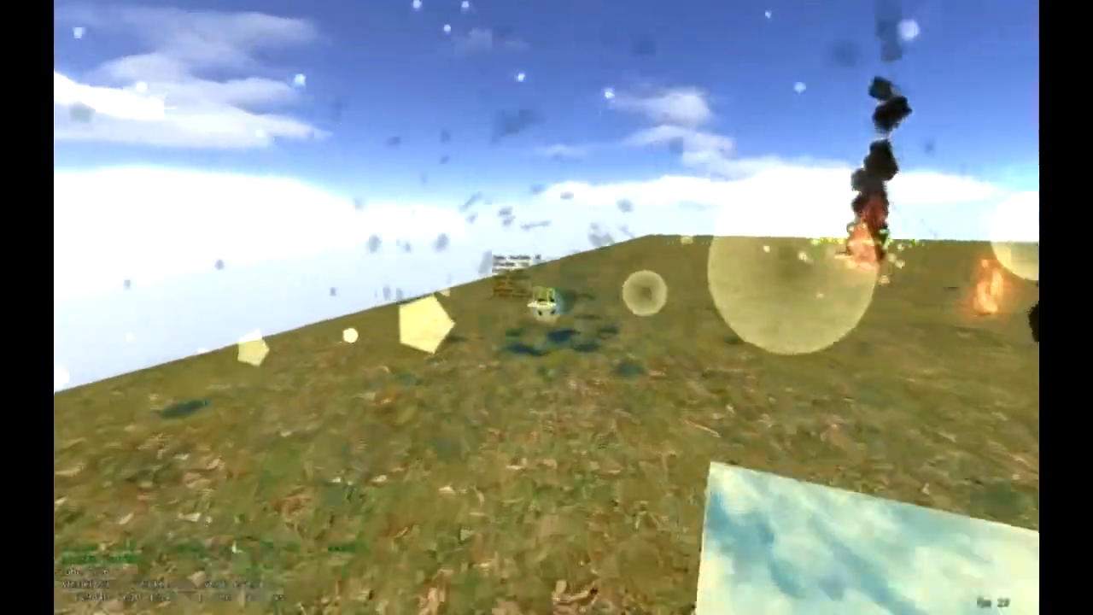
{"action": "key", "text": "w"}
{"action": "scroll", "coordinate": [547, 308], "scroll_direction": "up", "scroll_amount": 1}
{"action": "key", "text": "s"}
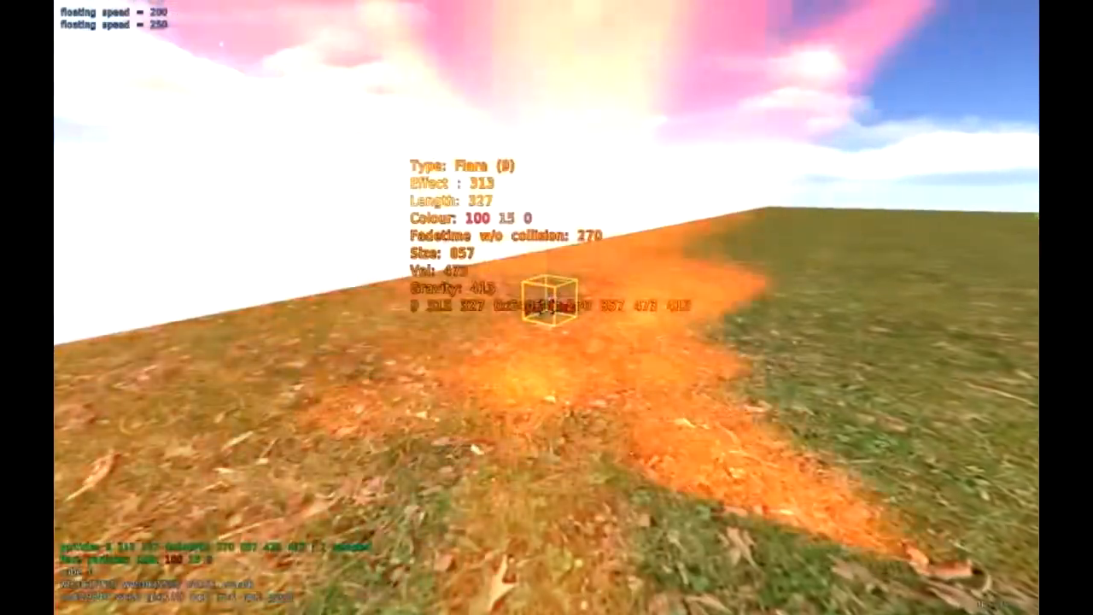
{"action": "key", "text": "w"}
{"action": "key", "text": "s"}
{"action": "key", "text": "w"}
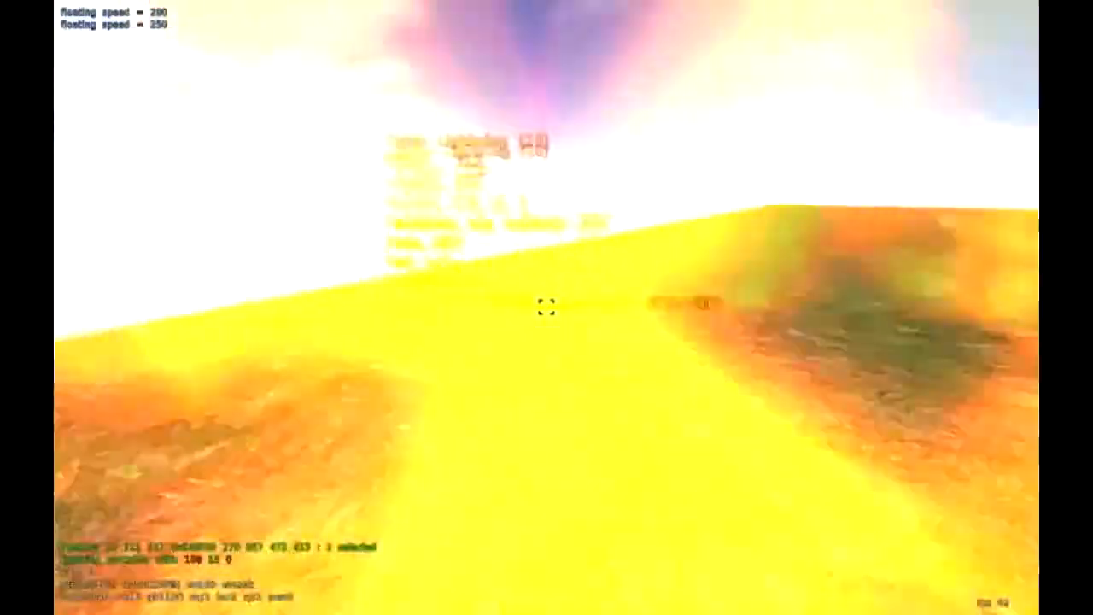
{"action": "key", "text": "s"}
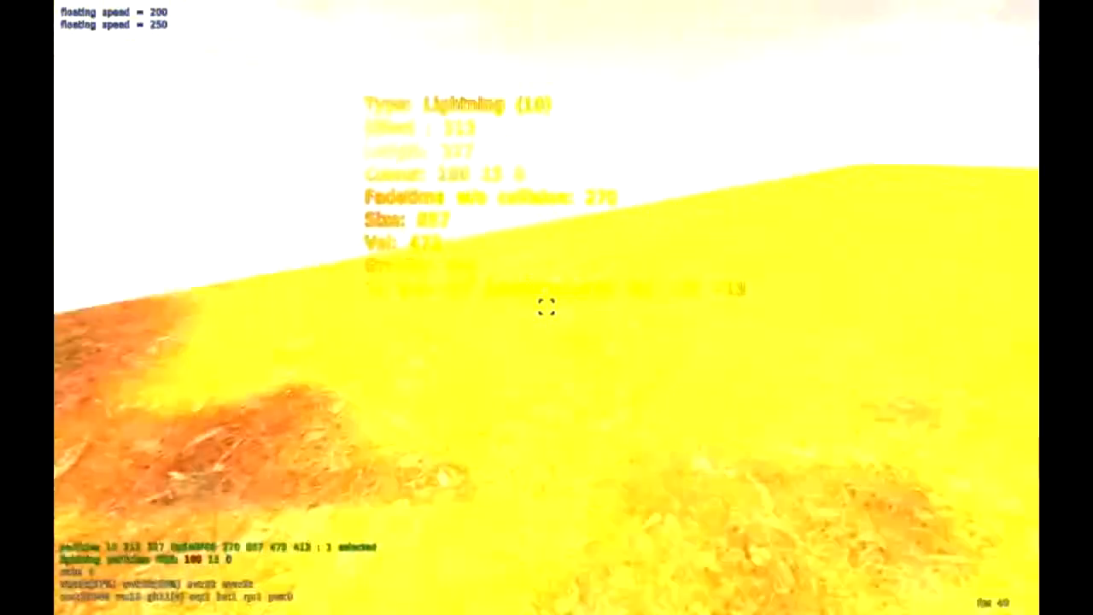
Cycle the particle back down through the Explosion, Fountain and Smoke types to Flame.
{"action": "scroll", "coordinate": [547, 308], "scroll_direction": "down", "scroll_amount": 2}
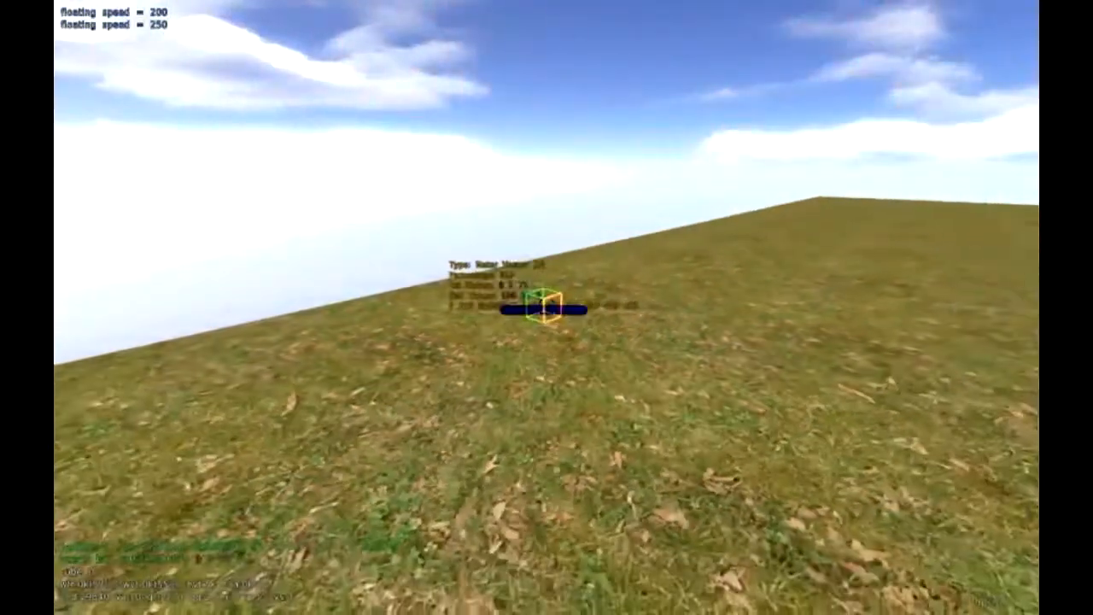
{"action": "scroll", "coordinate": [547, 307], "scroll_direction": "down", "scroll_amount": 1}
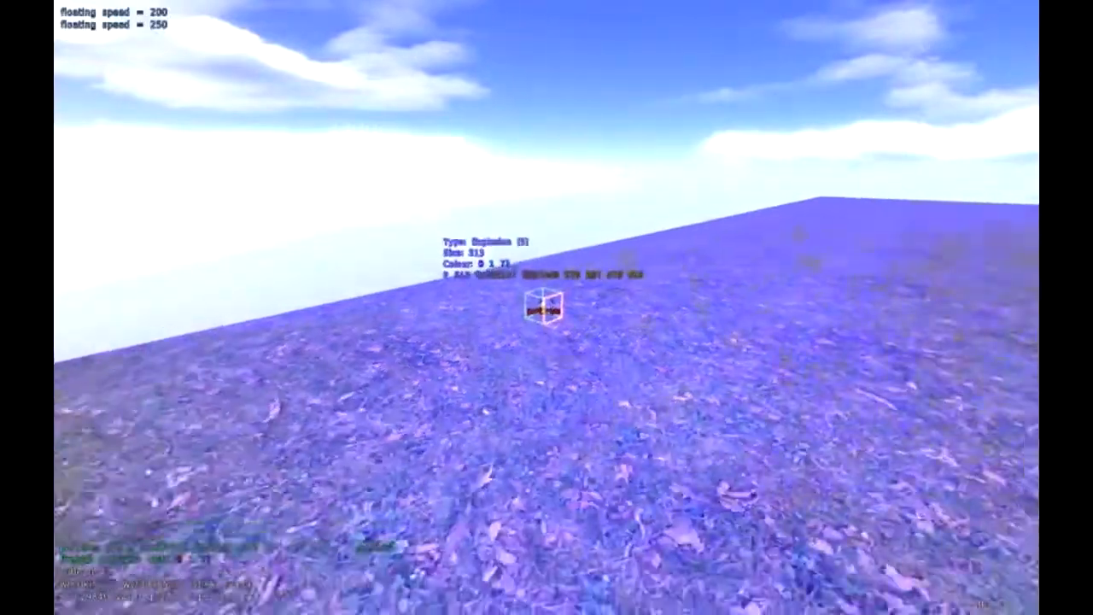
{"action": "scroll", "coordinate": [547, 307], "scroll_direction": "down", "scroll_amount": 1}
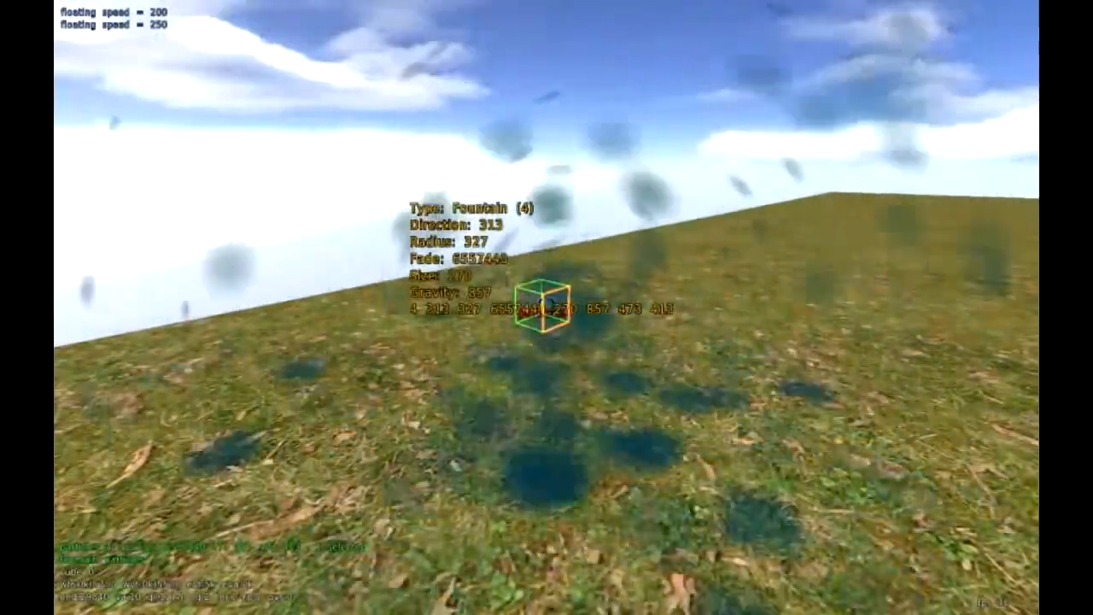
{"action": "scroll", "coordinate": [546, 307], "scroll_direction": "down", "scroll_amount": 1}
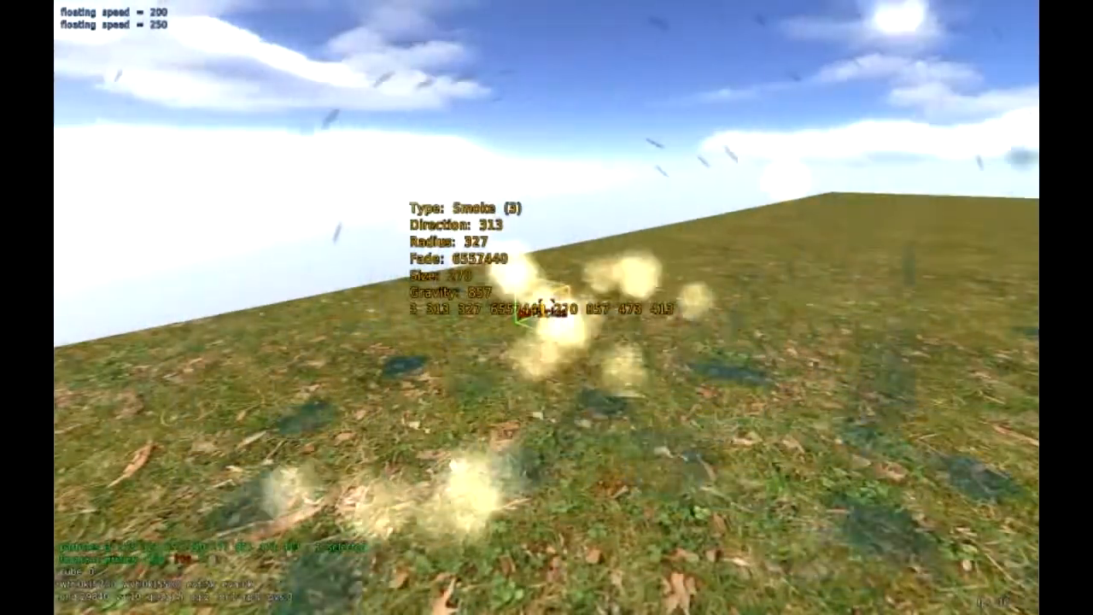
{"action": "scroll", "coordinate": [547, 308], "scroll_direction": "down", "scroll_amount": 1}
{"action": "scroll", "coordinate": [547, 308], "scroll_direction": "down", "scroll_amount": 1}
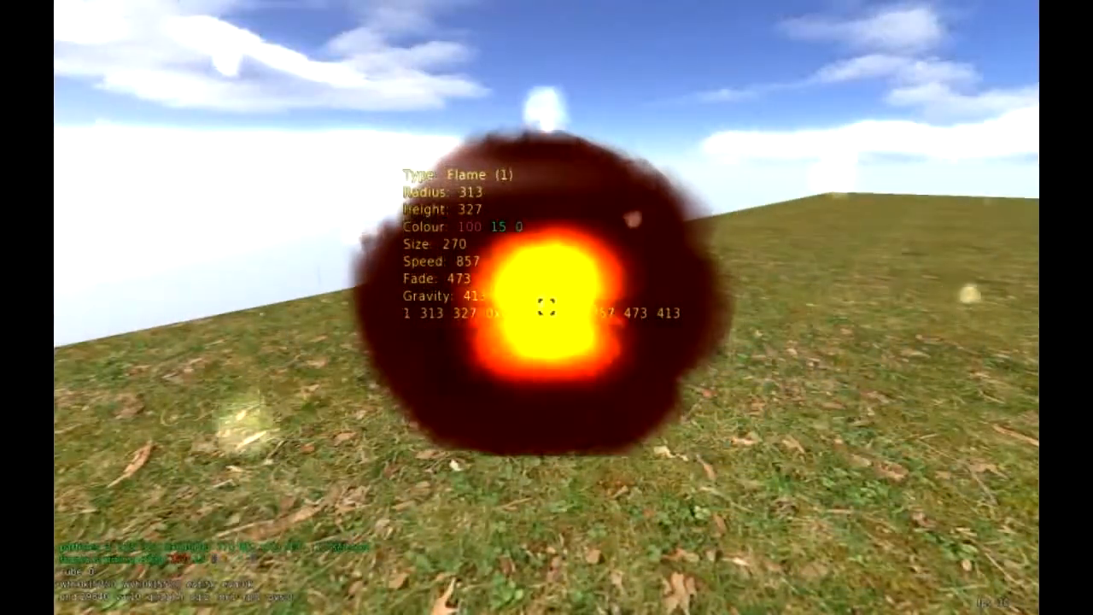
Try the Fire + Smoke and Smoke variants on the flame particle and delete the particle.
{"action": "key", "text": "F2"}
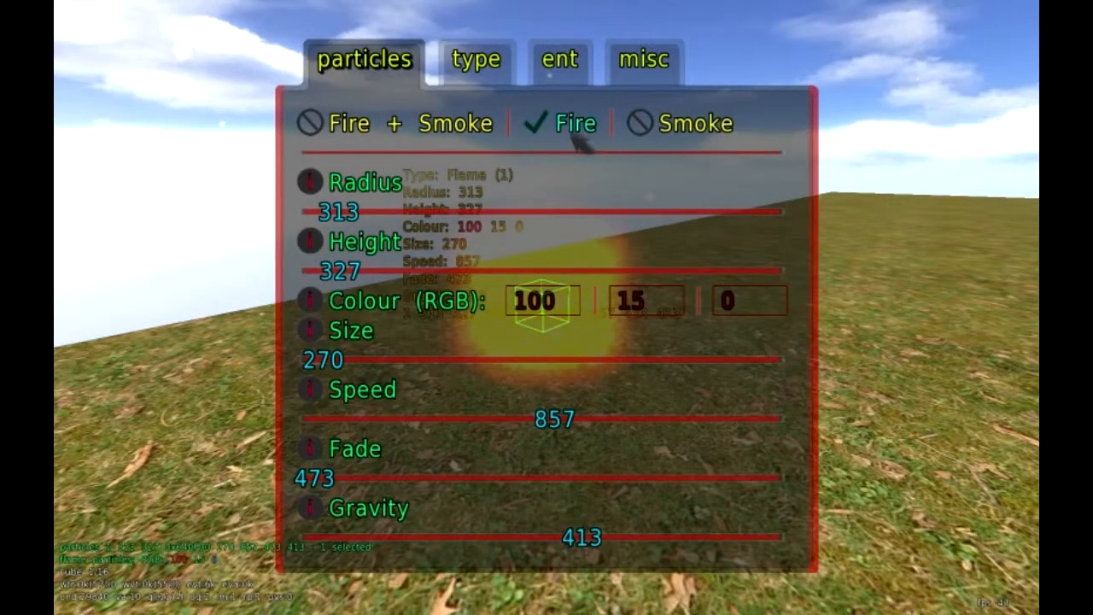
{"action": "left_click", "coordinate": [428, 128]}
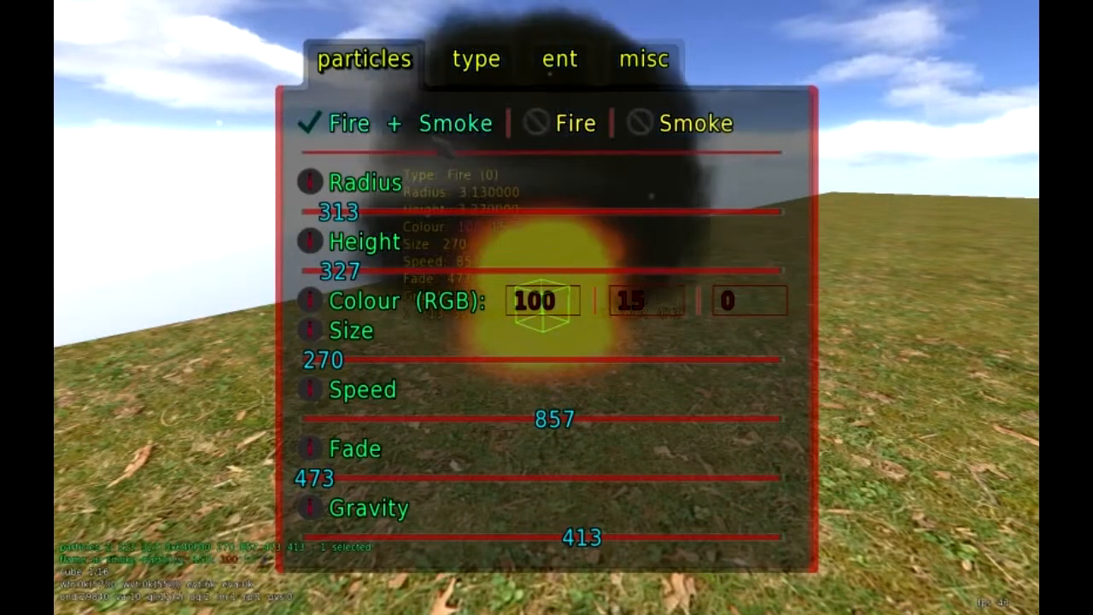
{"action": "left_click", "coordinate": [567, 124]}
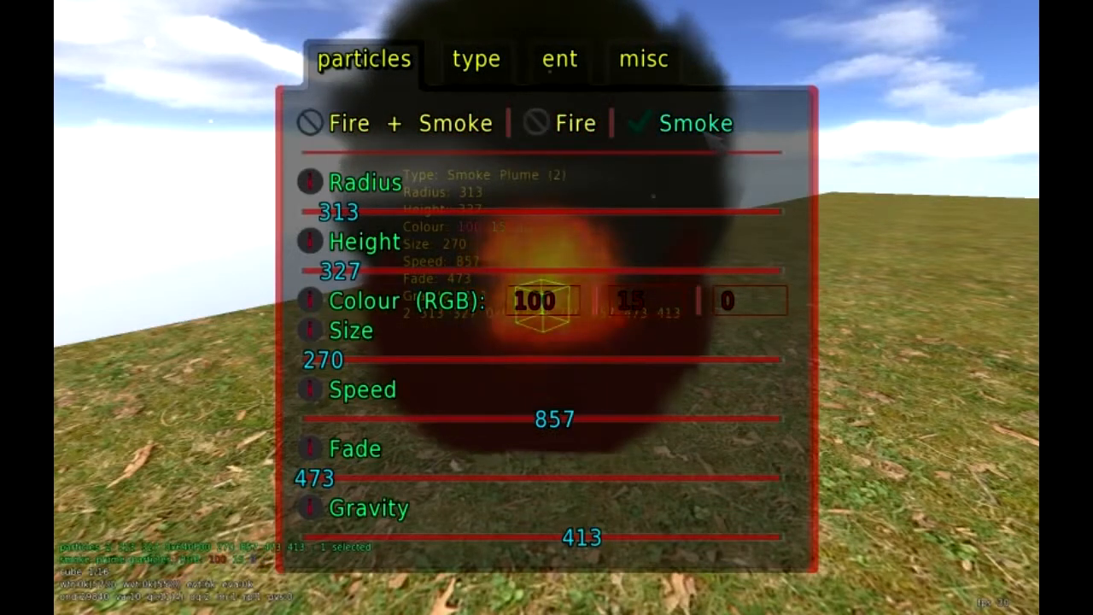
{"action": "key", "text": "Escape"}
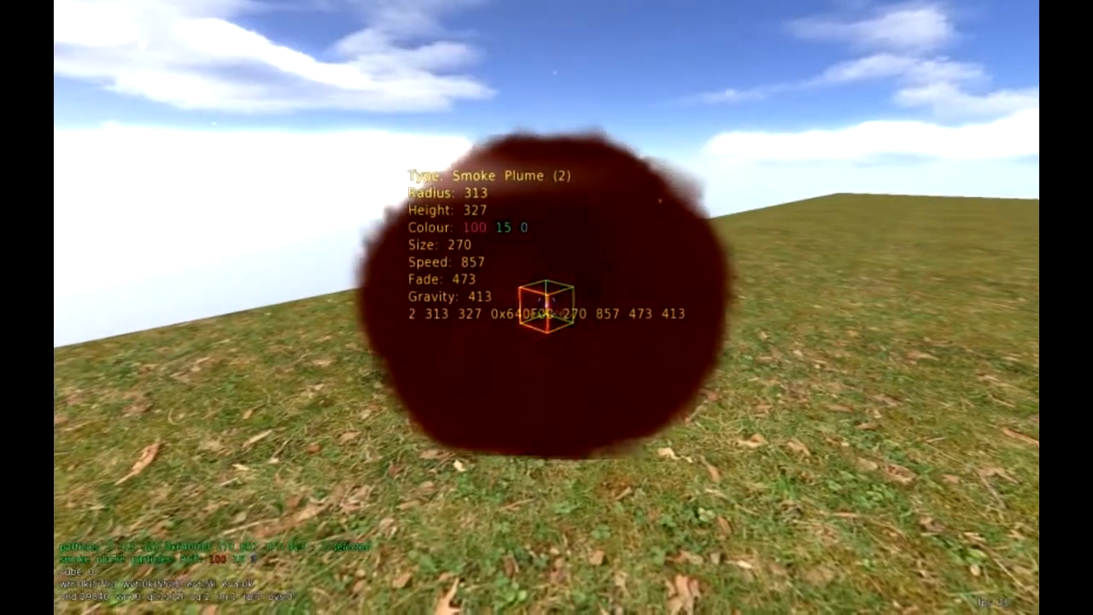
{"action": "key", "text": "Delete"}
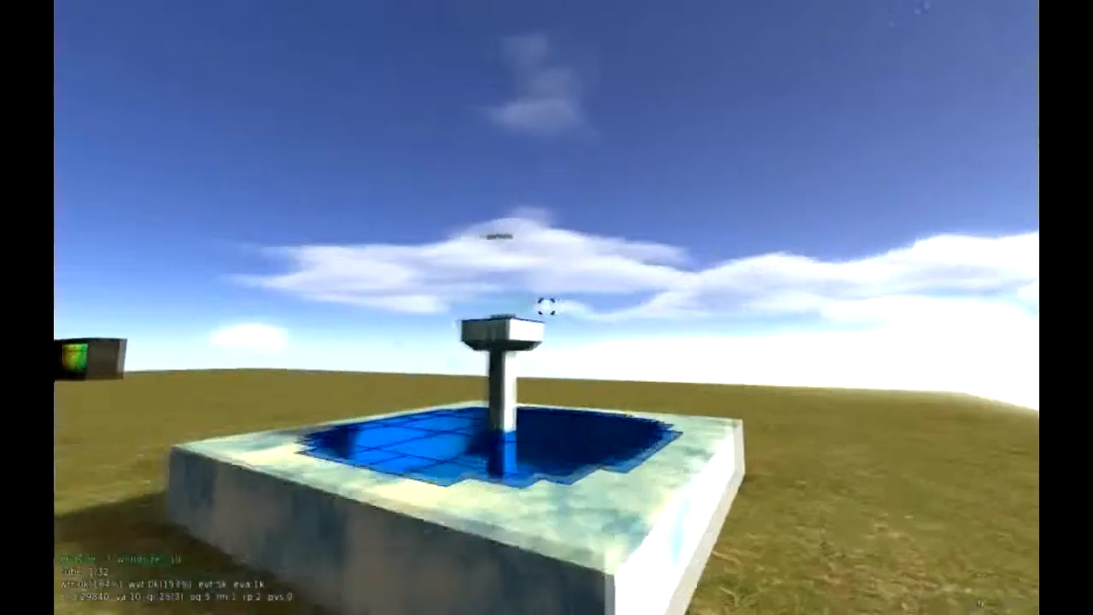
Go to the fountain and copy the water particle on top of its basin.
{"action": "key", "text": "w"}
{"action": "key", "text": "s"}
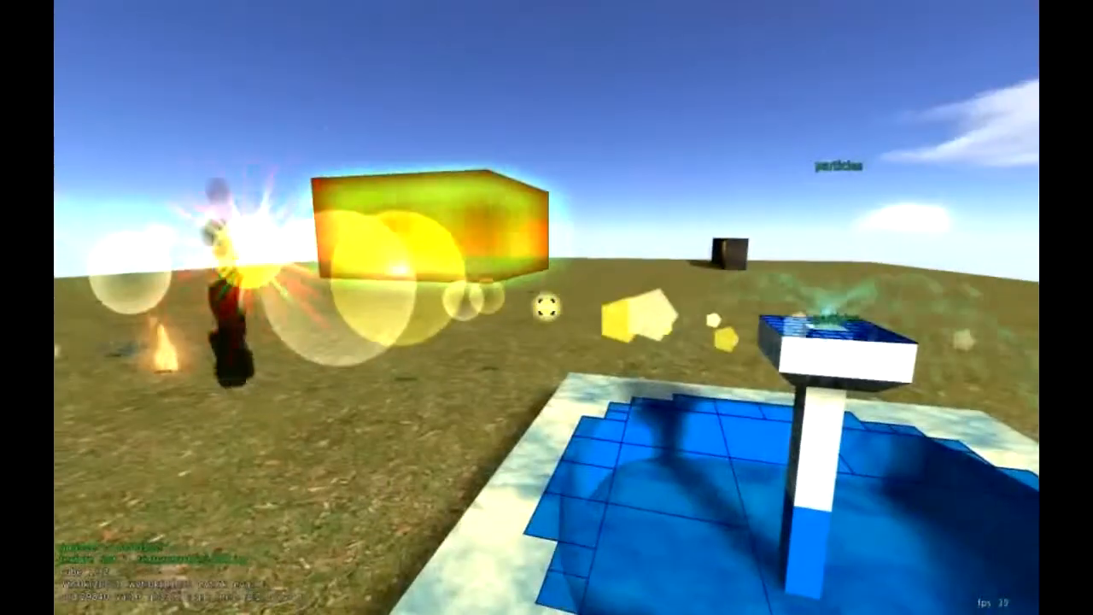
{"action": "key", "text": "d"}
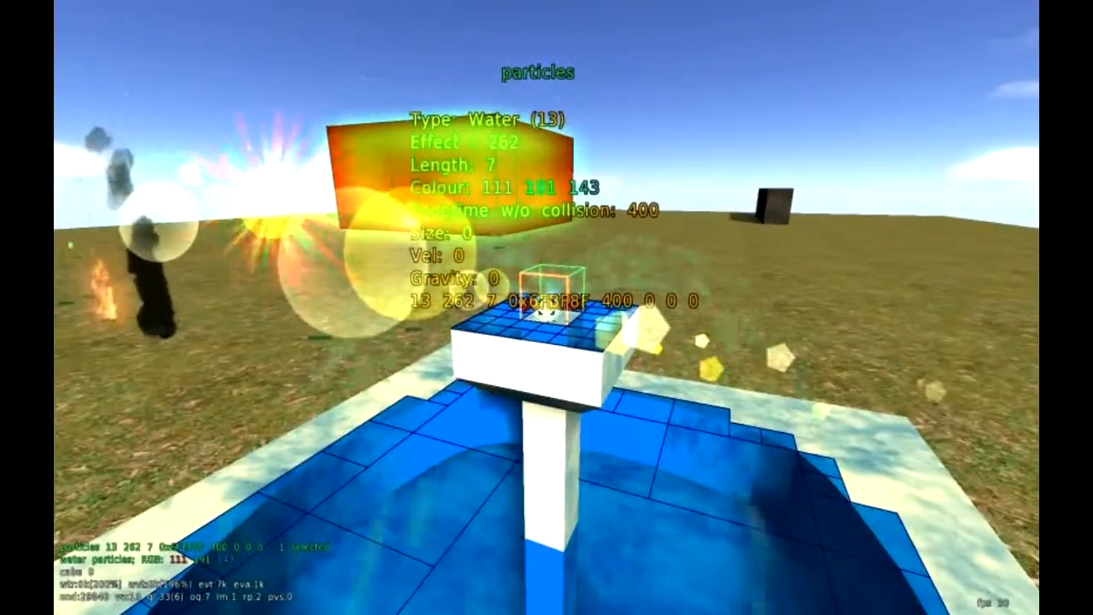
{"action": "left_click_drag", "start_coordinate": [547, 308], "coordinate": [552, 293]}
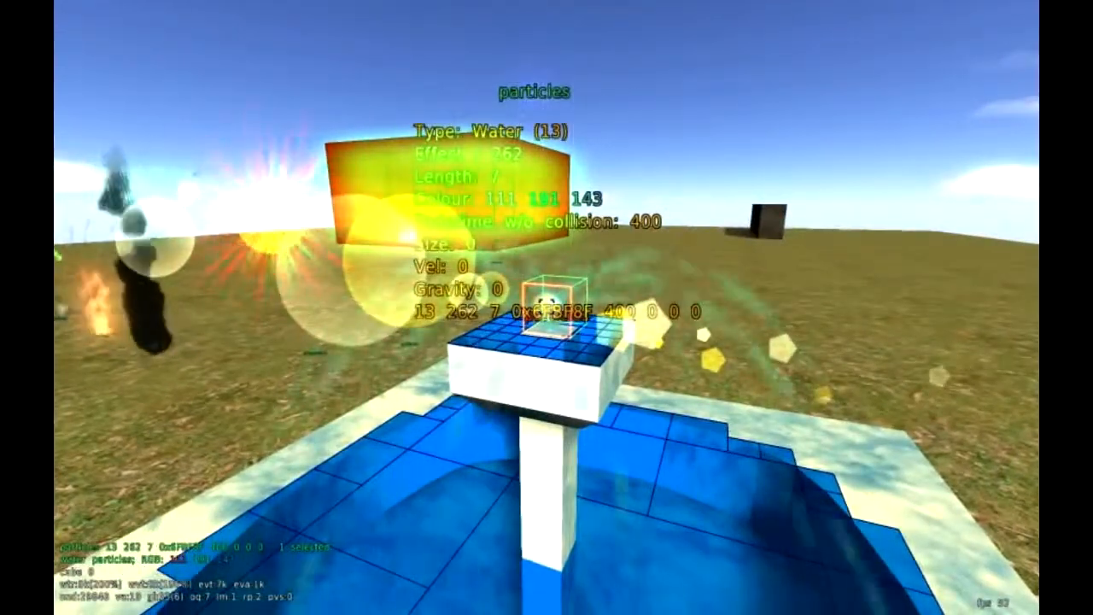
Load the mansion map.
{"action": "key", "text": "Escape"}
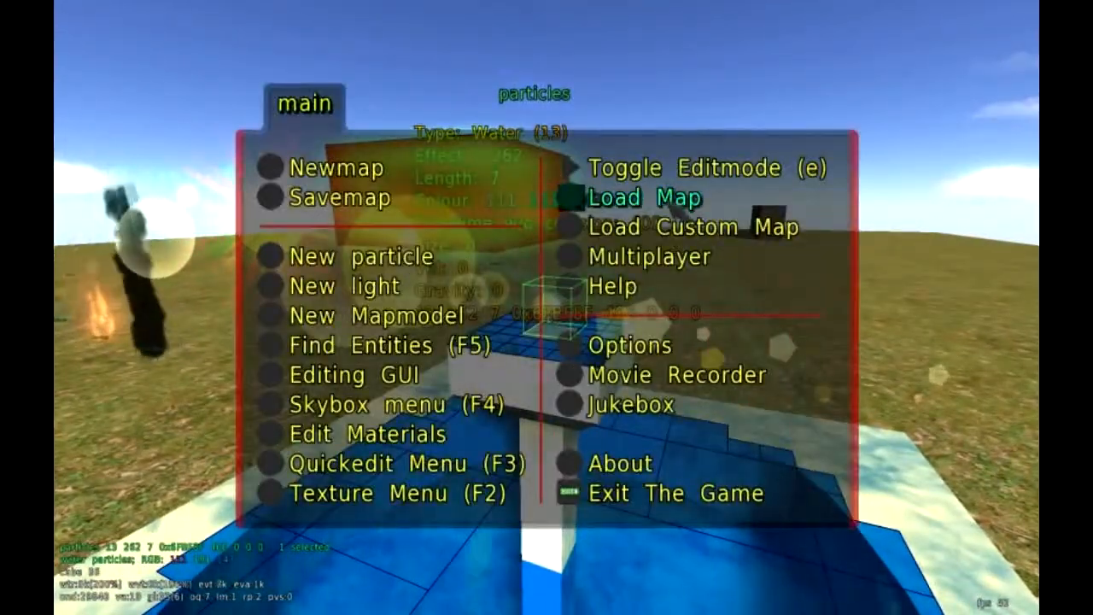
{"action": "left_click", "coordinate": [684, 197]}
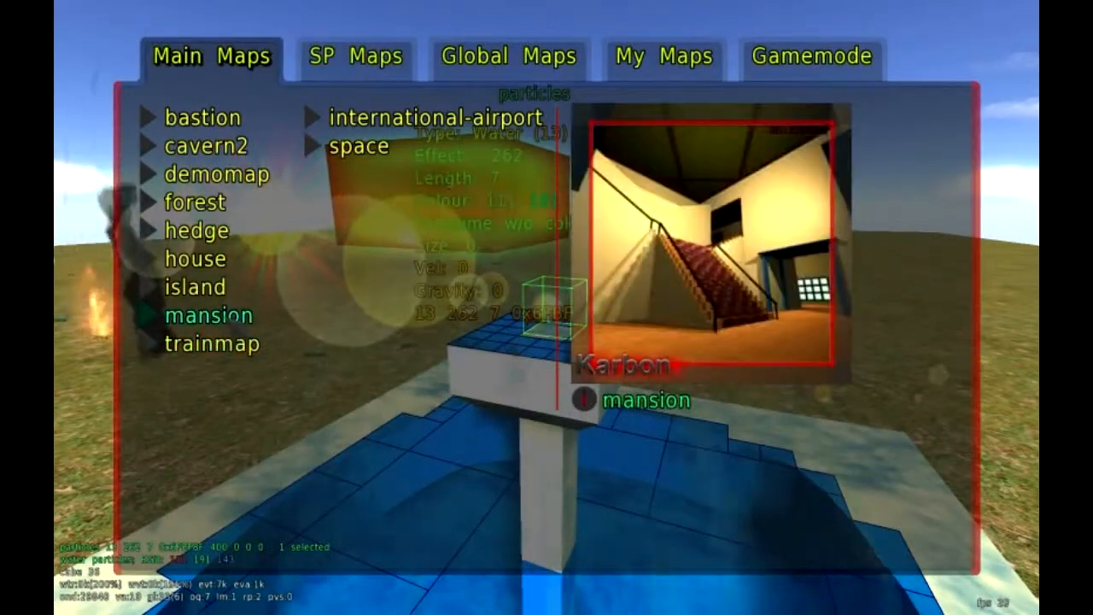
{"action": "left_click", "coordinate": [229, 315]}
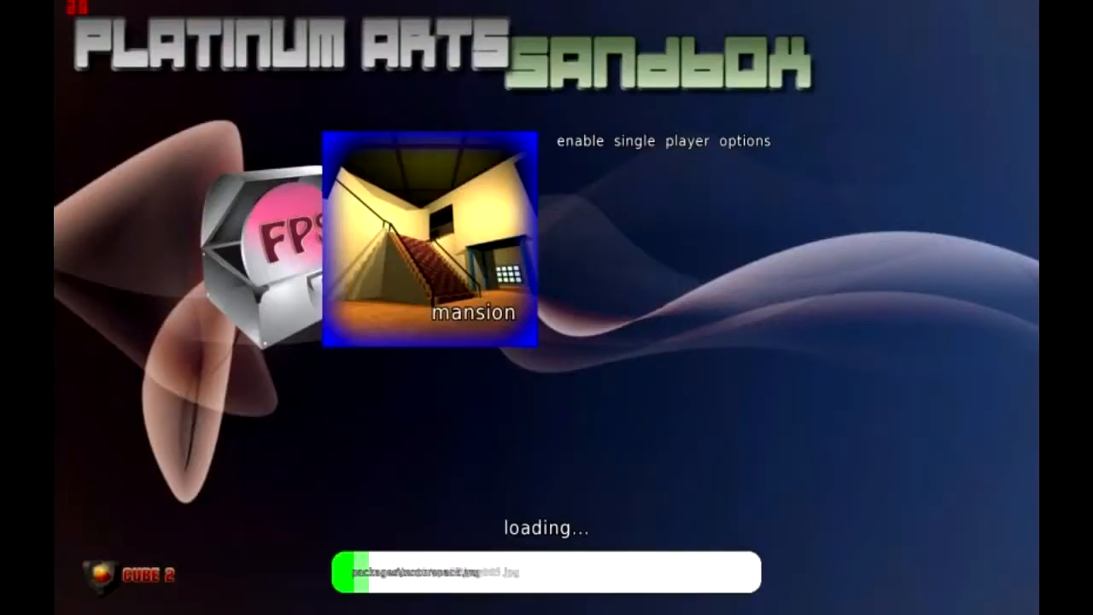
Enter edit mode and paste the copied water particle on the wooden floor beside the staircase.
{"action": "key", "text": "e"}
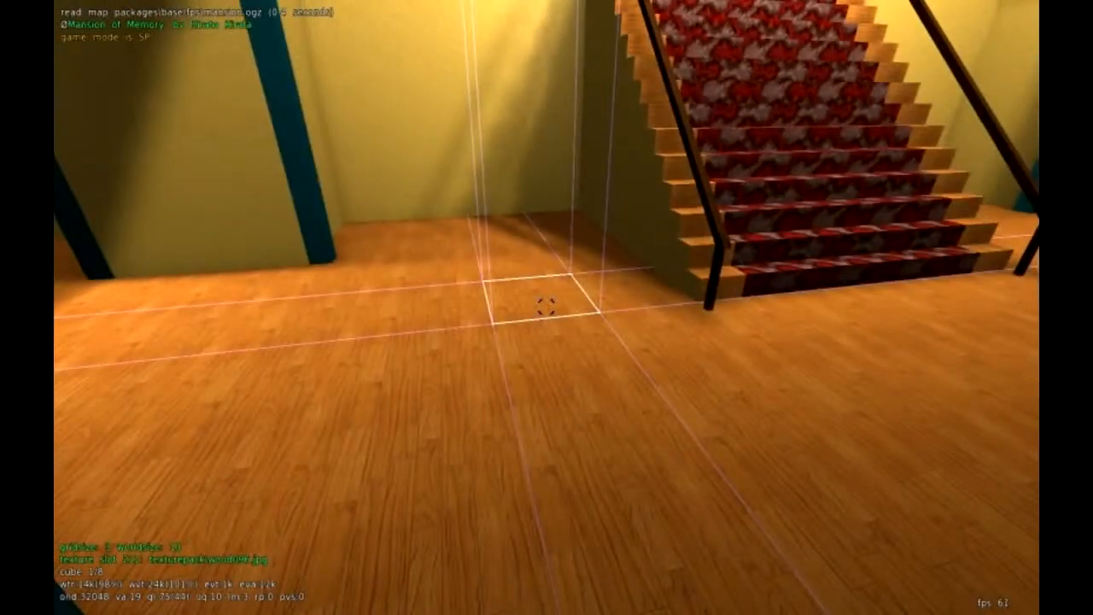
{"action": "key", "text": "v"}
{"action": "key", "text": "w"}
{"action": "key", "text": "s"}
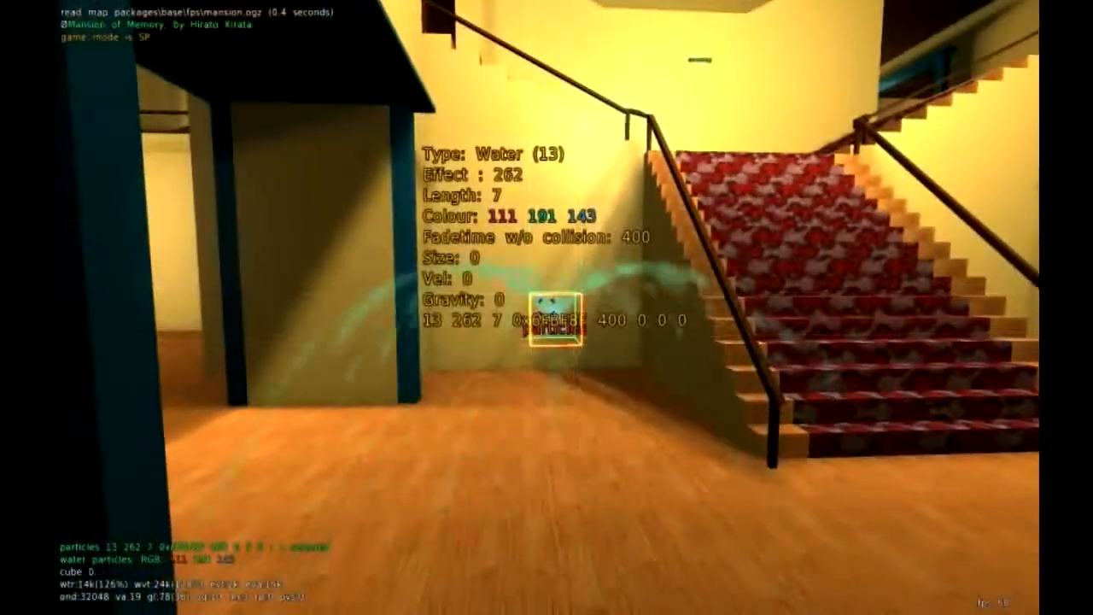
Set the pasted water particle's fade time to 10009 and its velocity to 1278.
{"action": "key", "text": "period"}
{"action": "left_click_drag", "start_coordinate": [538, 408], "coordinate": [580, 418]}
{"action": "left_click_drag", "start_coordinate": [549, 516], "coordinate": [572, 528]}
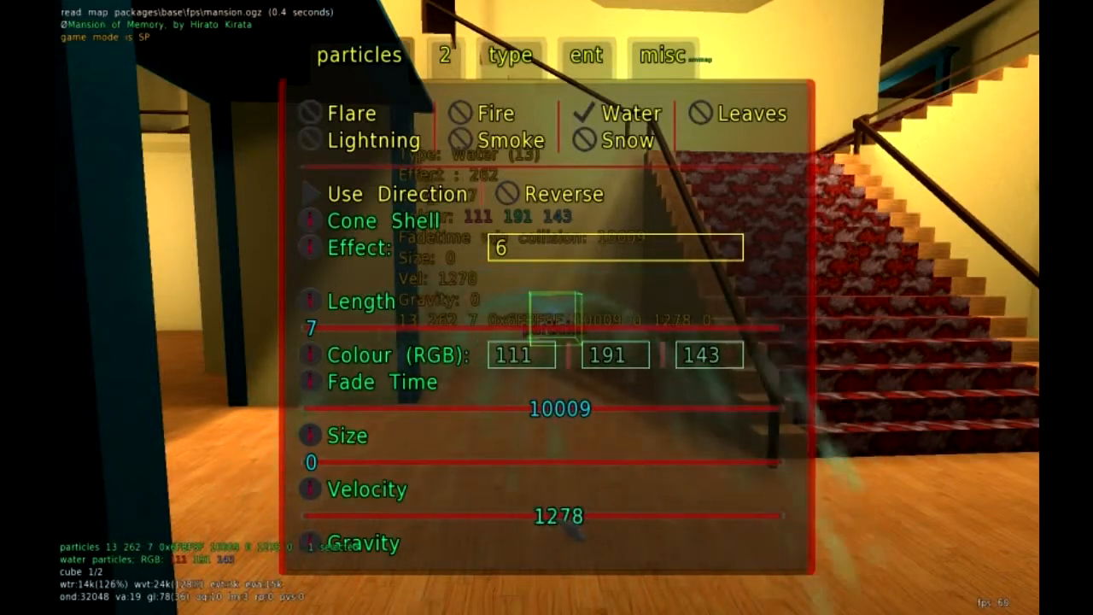
{"action": "key", "text": "Escape"}
Load the particleshowcase map from the global maps.
{"action": "key", "text": "Escape"}
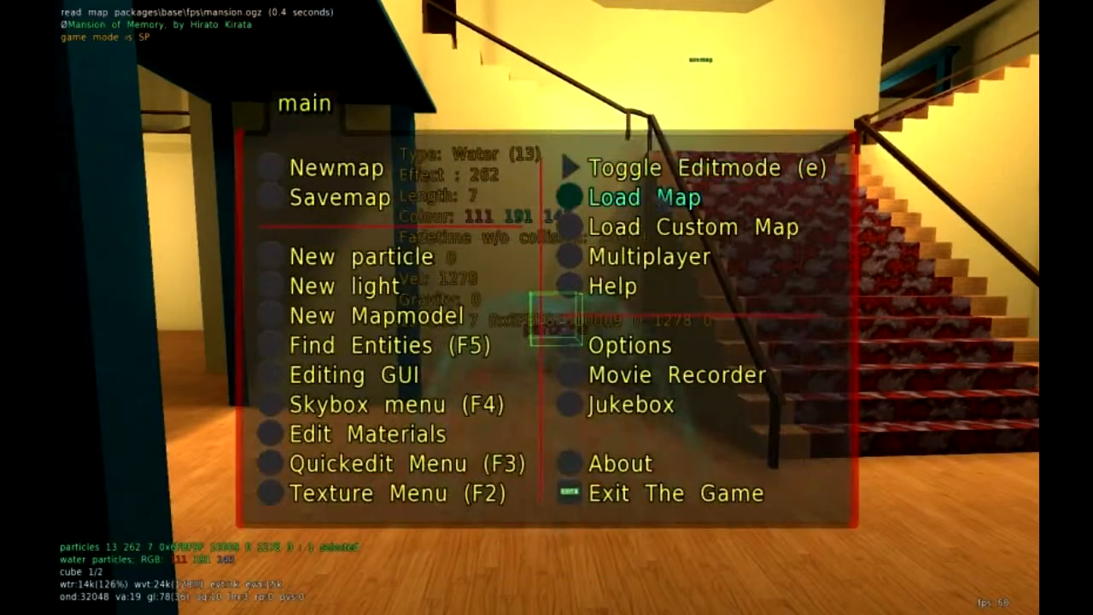
{"action": "left_click", "coordinate": [645, 197]}
{"action": "left_click", "coordinate": [509, 56]}
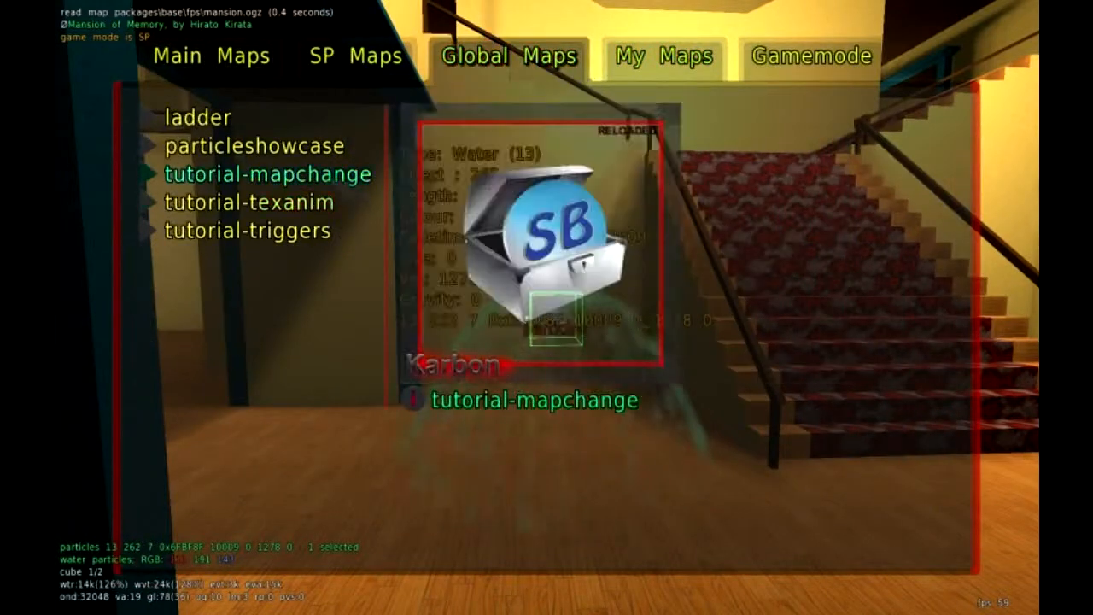
{"action": "left_click", "coordinate": [323, 147]}
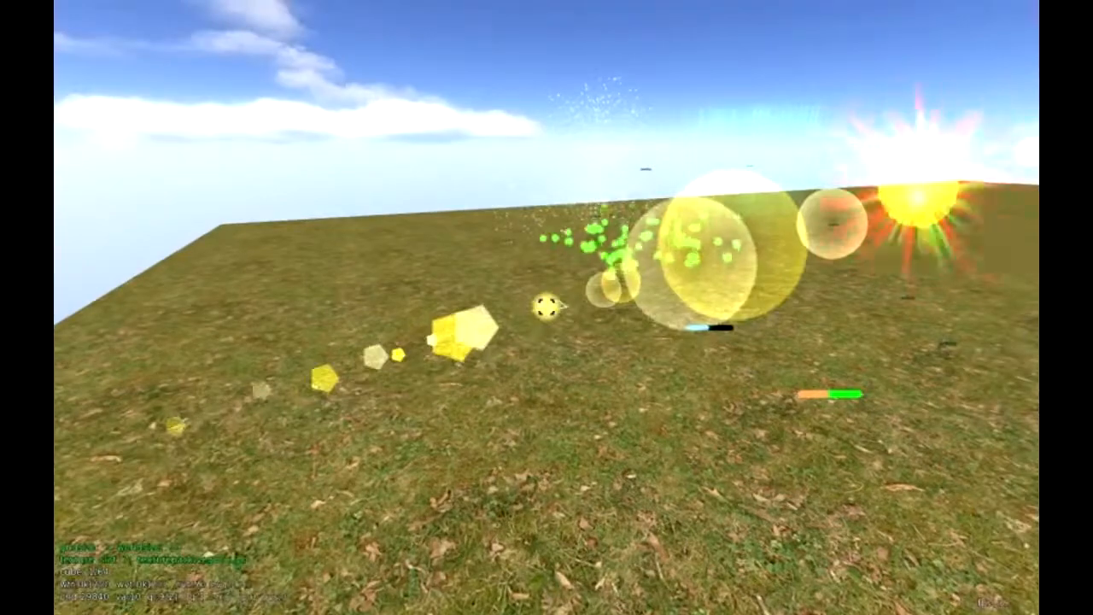
Move across the field to the existing snow particle and examine its type, length and colour values.
{"action": "key", "text": "w"}
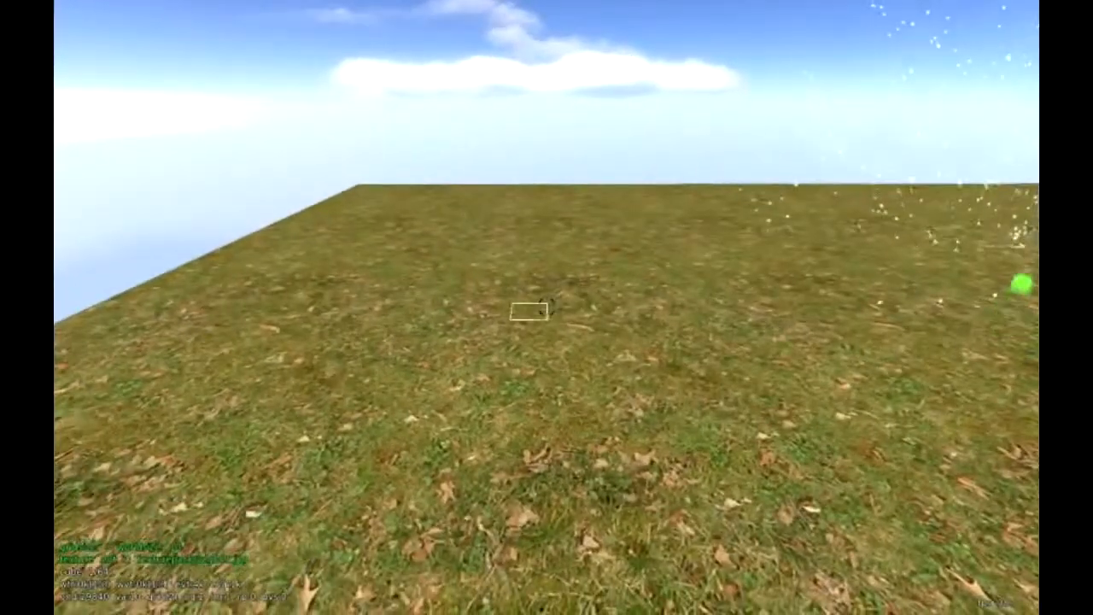
{"action": "left_click", "coordinate": [546, 307]}
{"action": "key", "text": "w"}
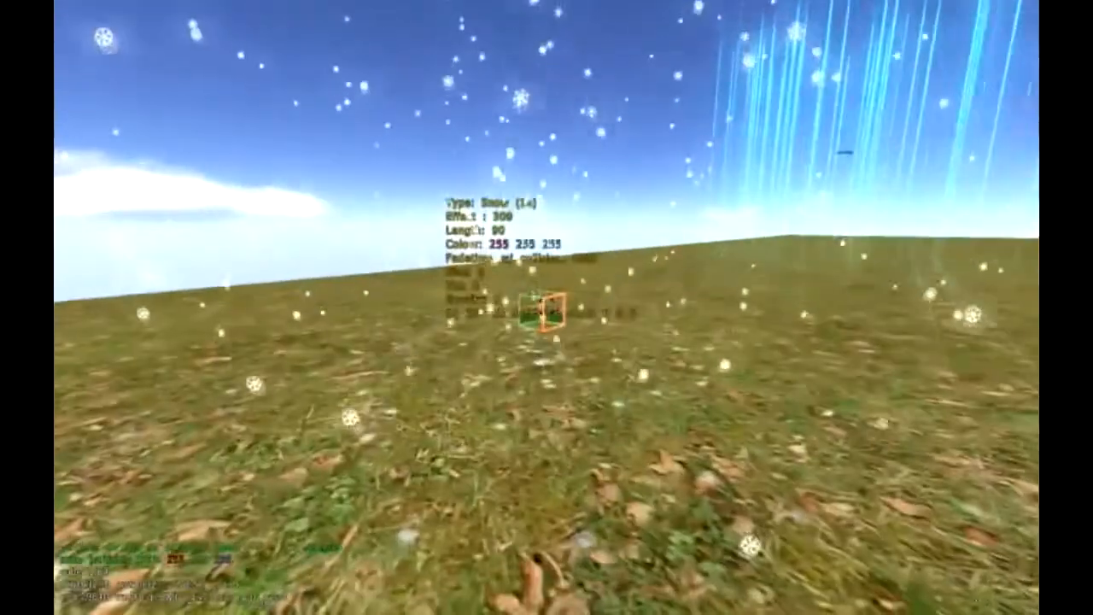
{"action": "left_click", "coordinate": [546, 308]}
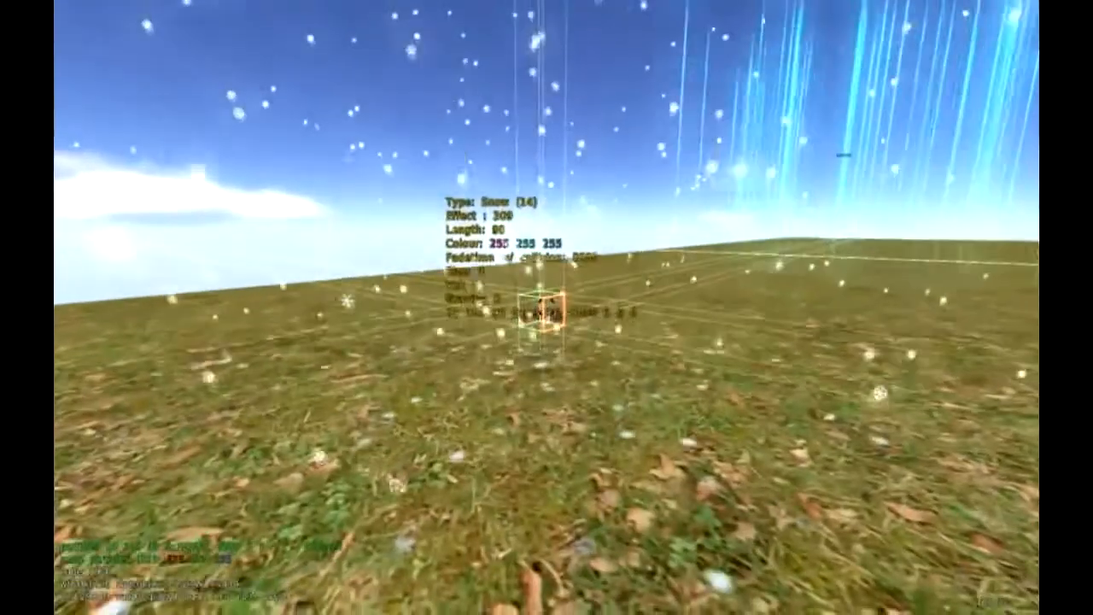
{"action": "key", "text": "s"}
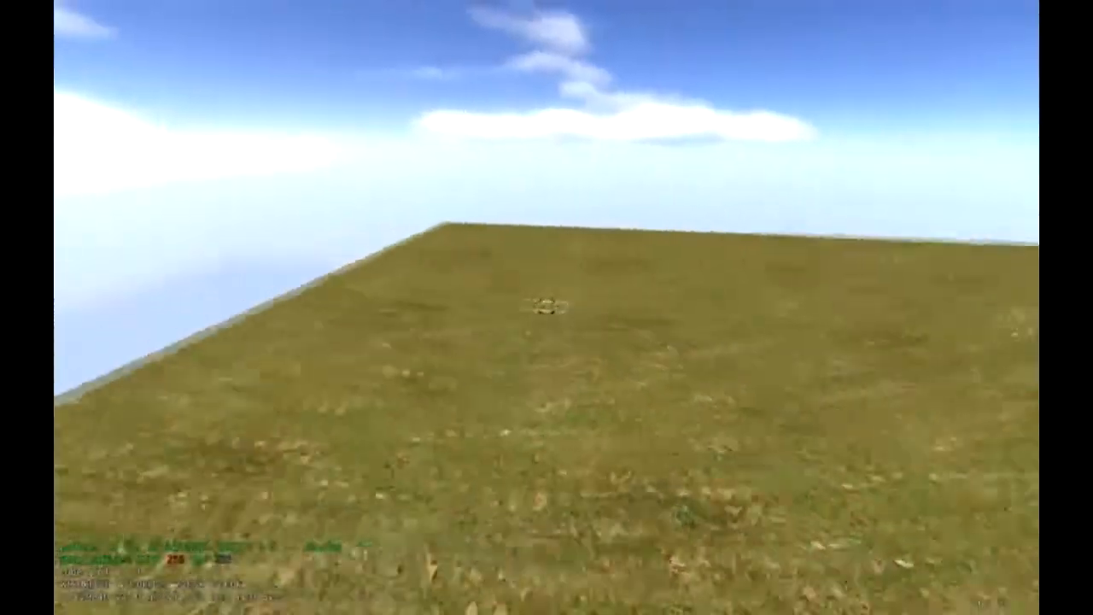
Create a new Snow effect particle on the open grass near the existing snow.
{"action": "left_click", "coordinate": [546, 308]}
{"action": "key", "text": "Escape"}
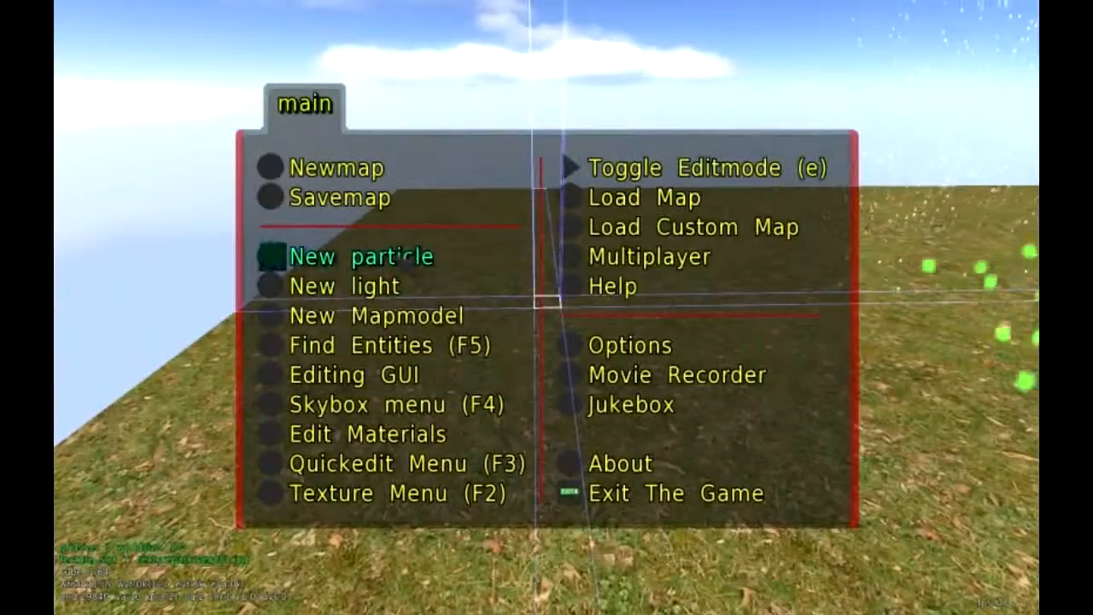
{"action": "left_click", "coordinate": [403, 259]}
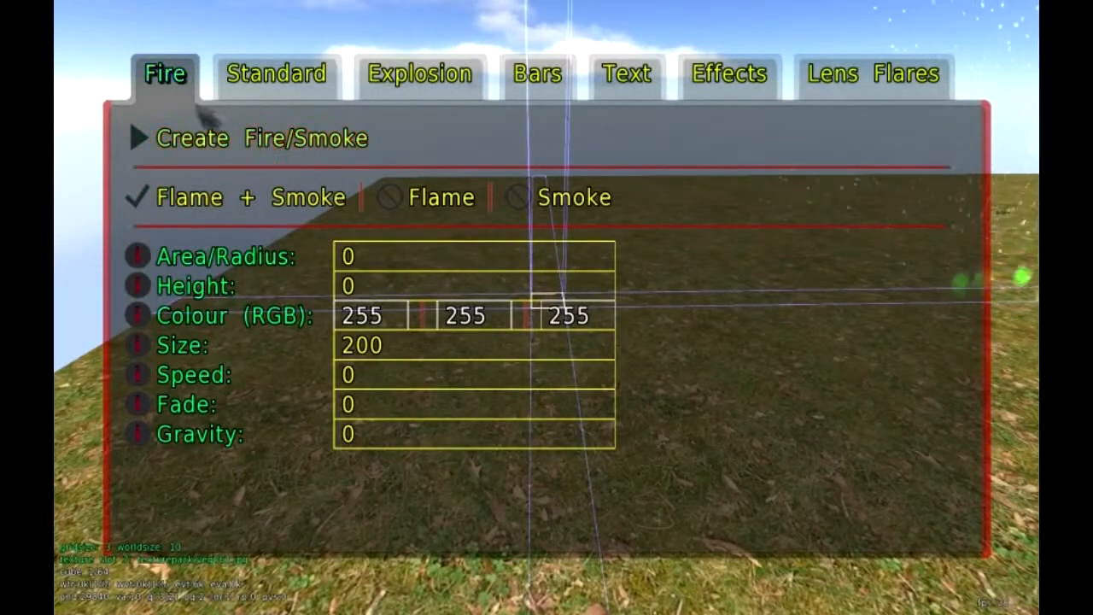
{"action": "left_click", "coordinate": [706, 90]}
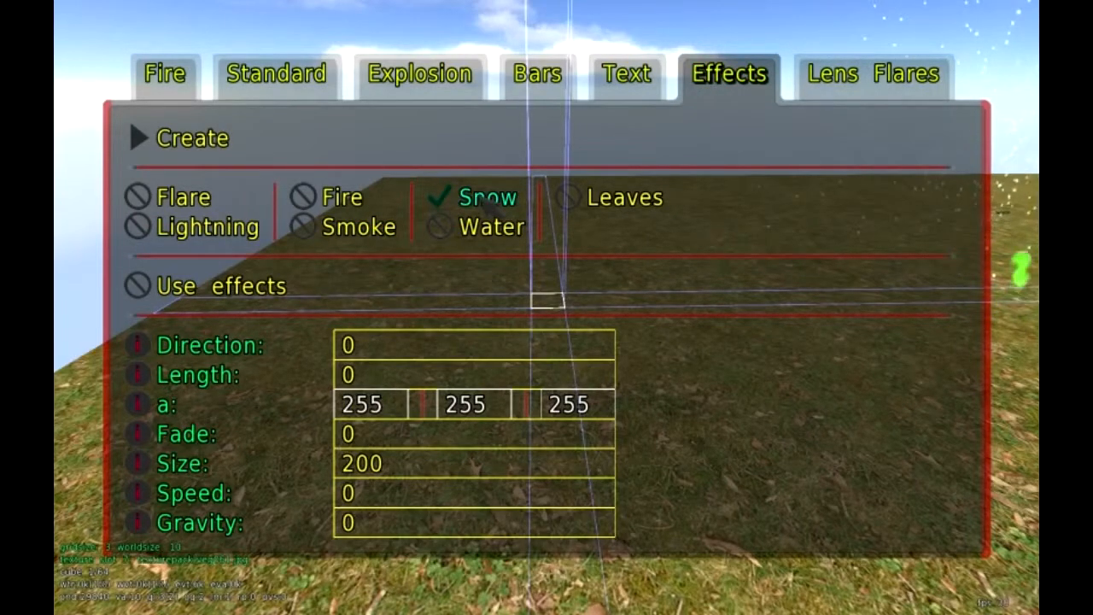
{"action": "left_click", "coordinate": [192, 138]}
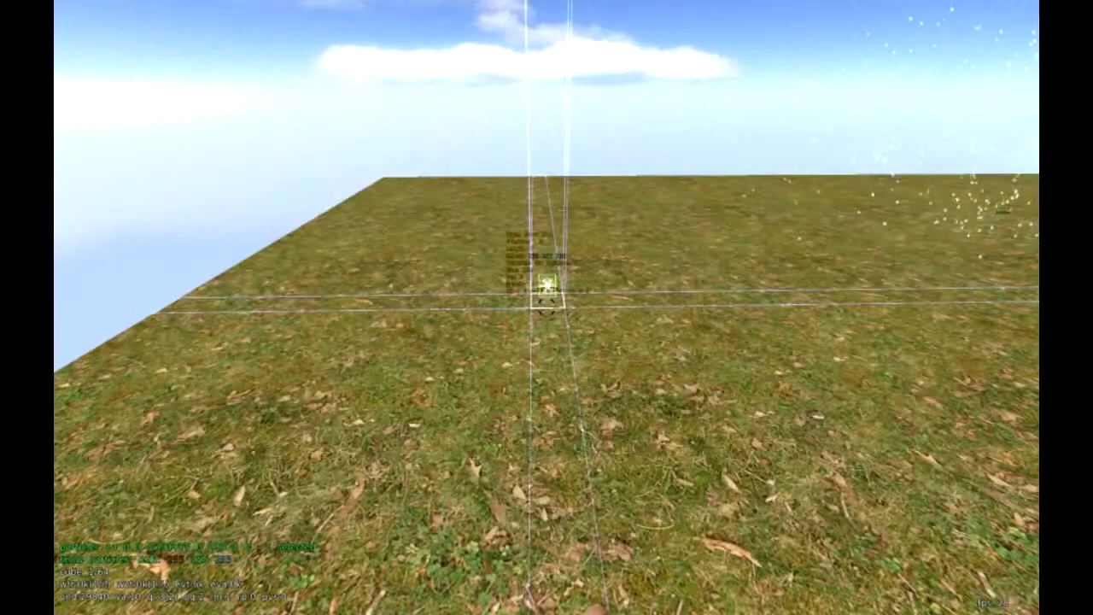
Edit the new snow particle to use effects instead of a direction, with the effect value 21 for a sphere.
{"action": "key", "text": "w"}
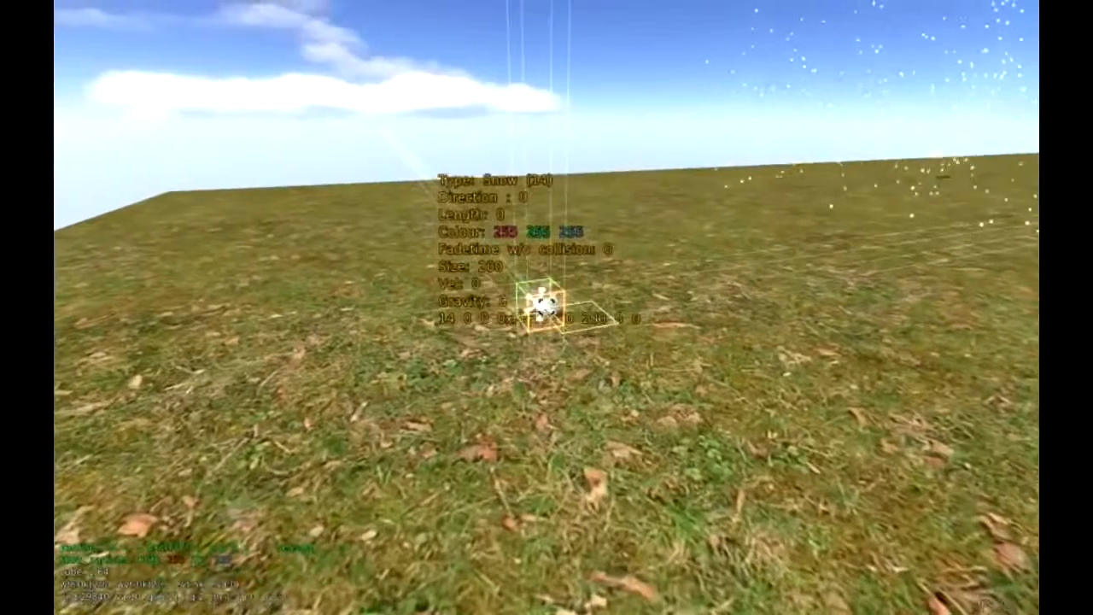
{"action": "key", "text": "period"}
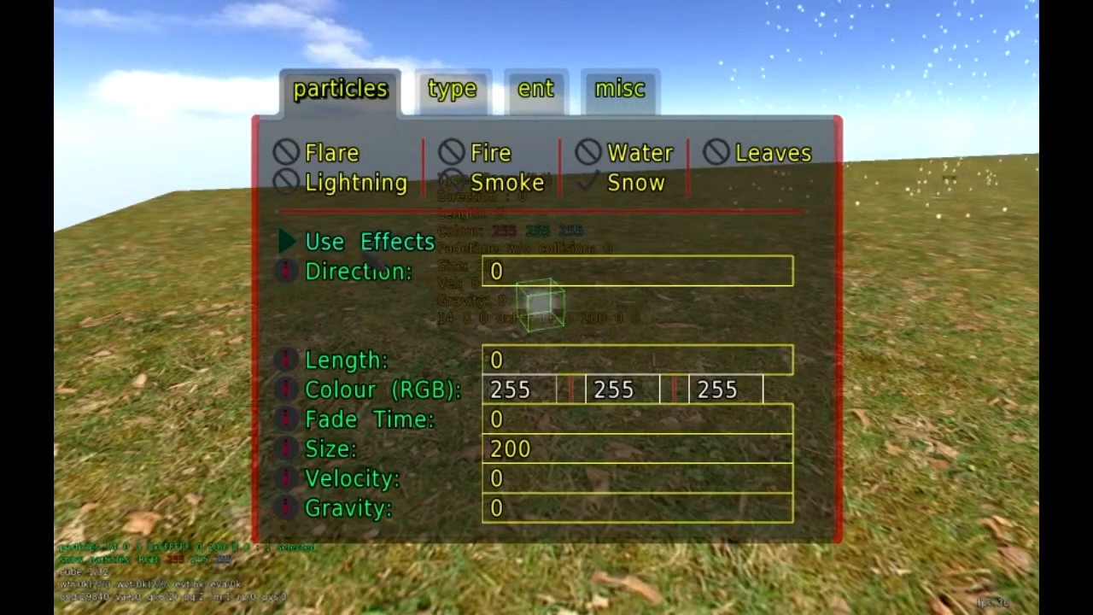
{"action": "left_click", "coordinate": [287, 241]}
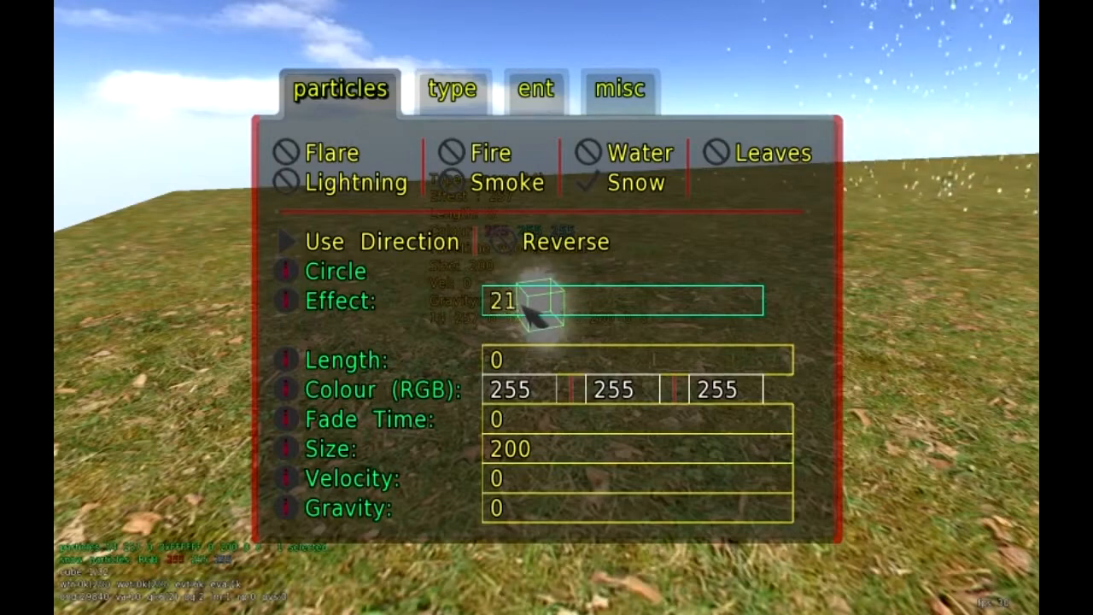
{"action": "key", "text": "Return"}
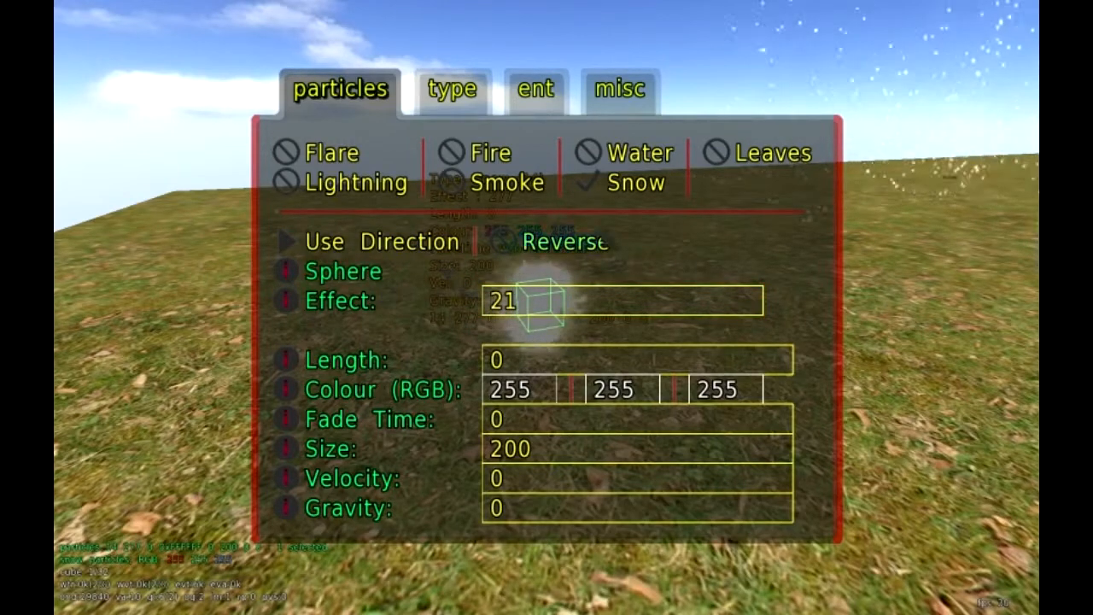
{"action": "key", "text": "Return"}
{"action": "left_click", "coordinate": [524, 303]}
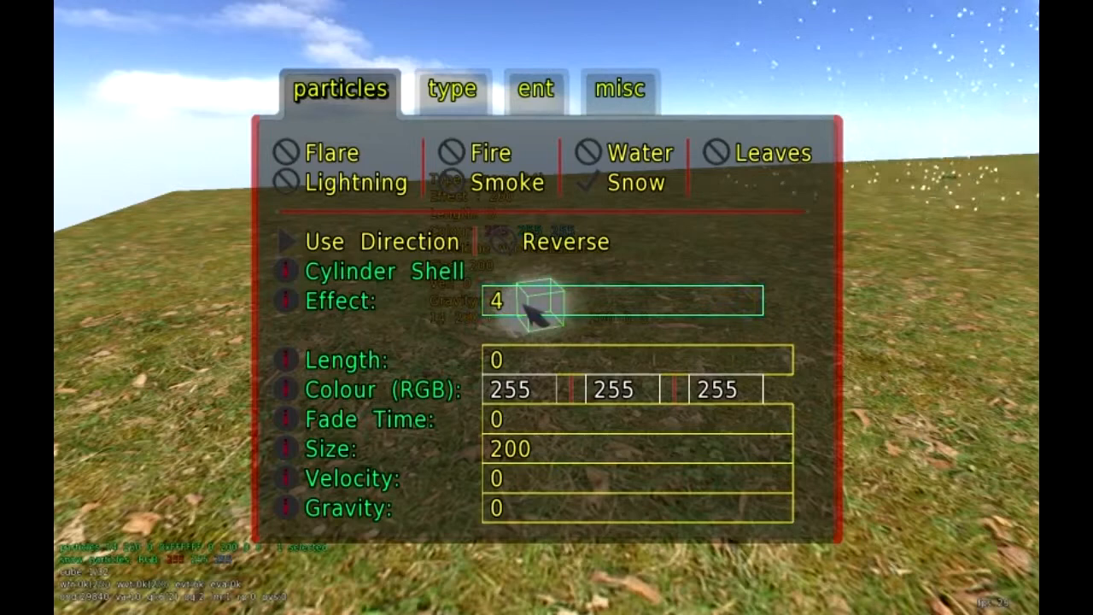
{"action": "key", "text": "Return"}
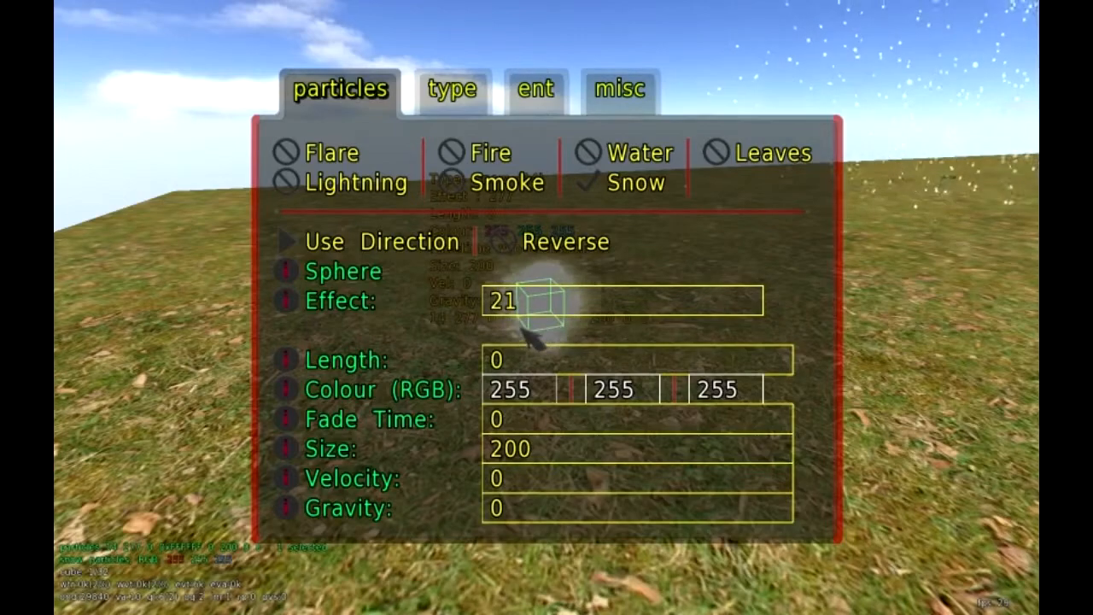
Set the snow particle's length to 80 and its fade time to -8000.
{"action": "key", "text": "a"}
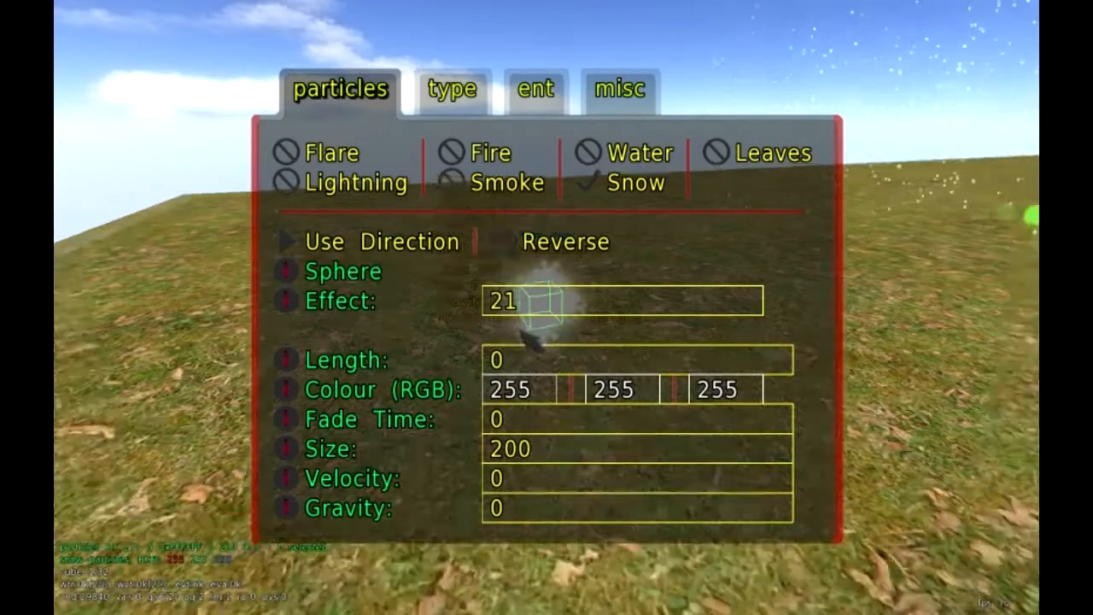
{"action": "key", "text": "s"}
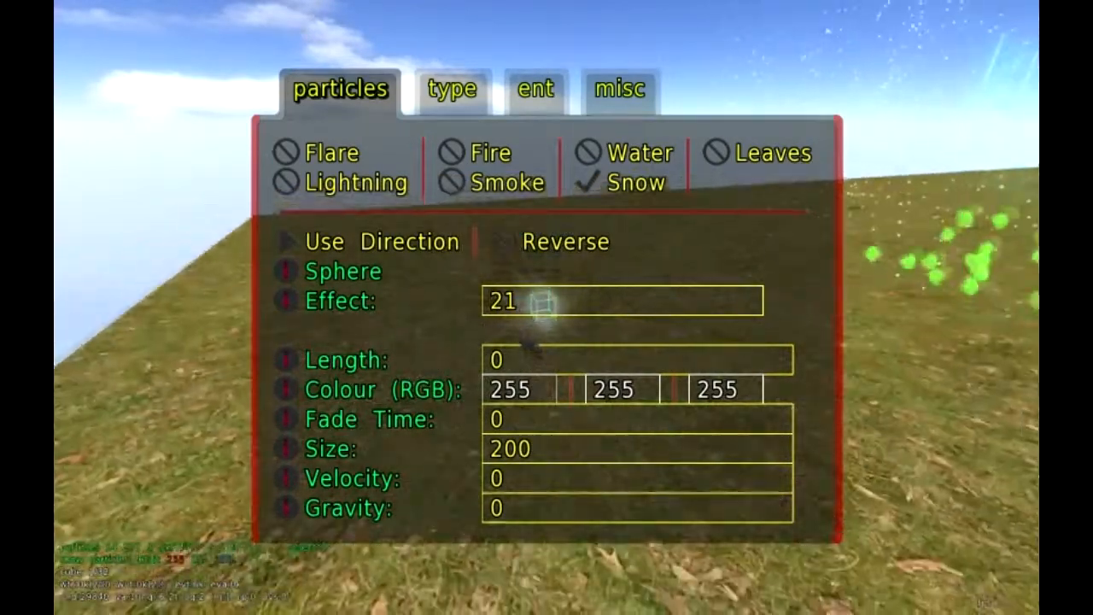
{"action": "left_click", "coordinate": [524, 370]}
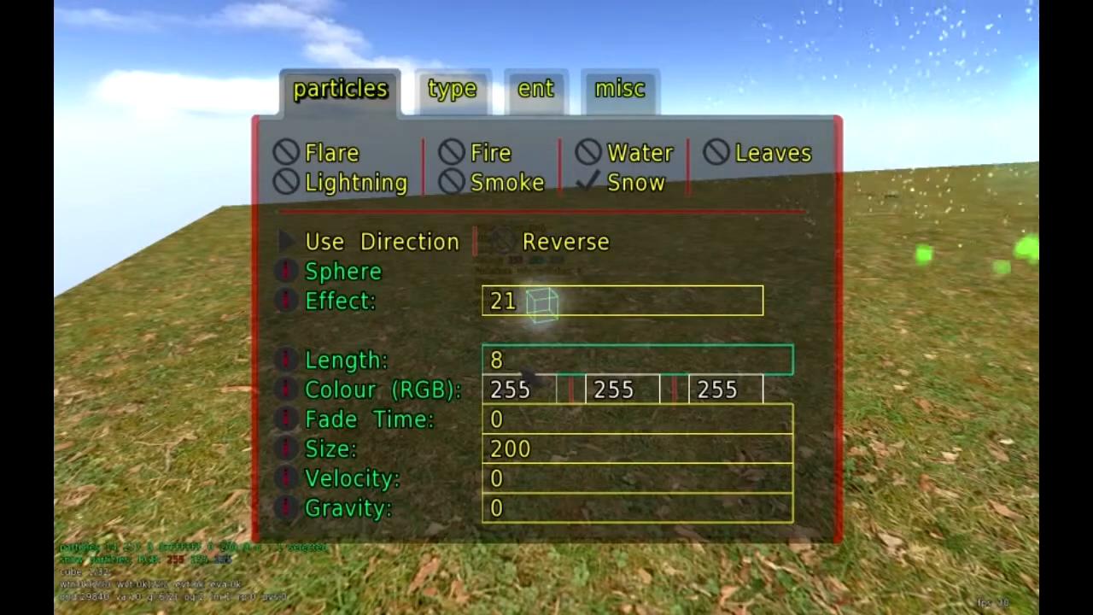
{"action": "key", "text": "Return"}
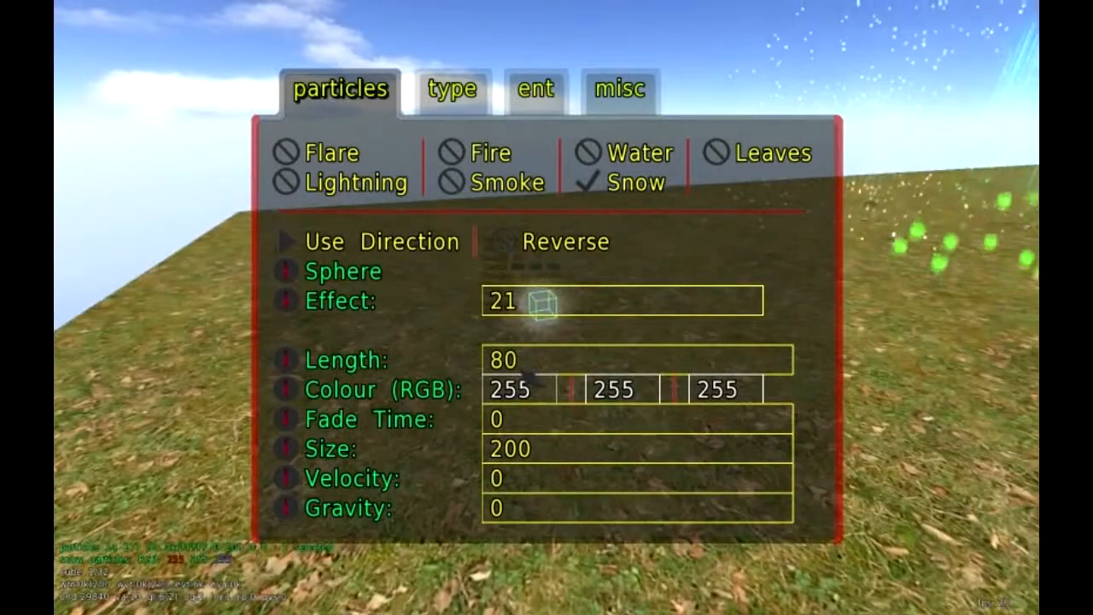
{"action": "left_click", "coordinate": [524, 426]}
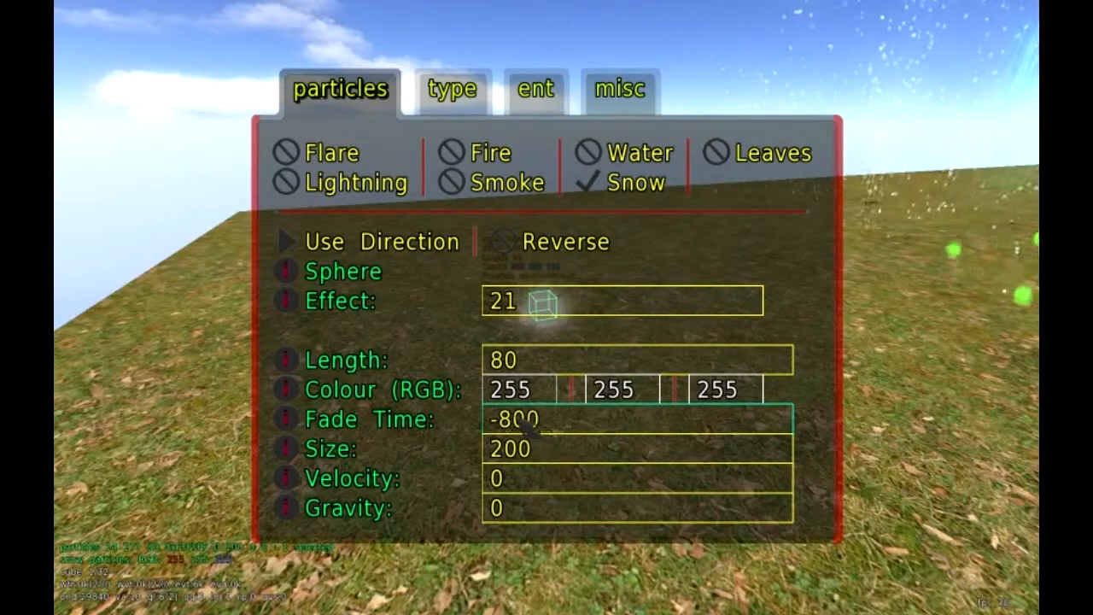
{"action": "key", "text": "Return"}
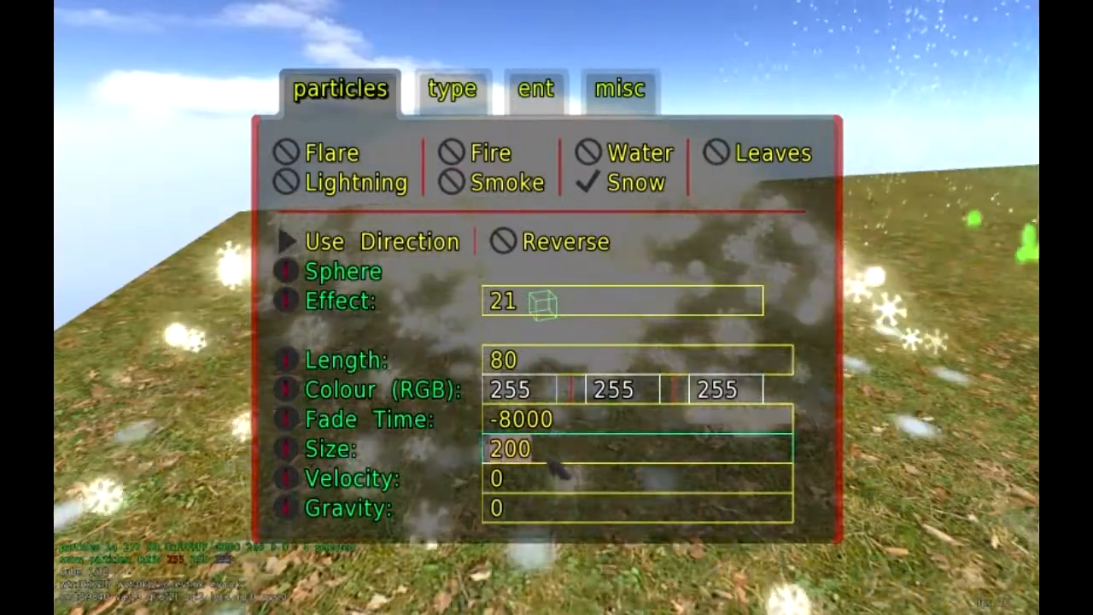
Set the snow particle's size to 20 and its velocity to 30.
{"action": "key", "text": "BackSpace"}
{"action": "key", "text": "BackSpace"}
{"action": "key", "text": "BackSpace"}
{"action": "type", "text": "20"}
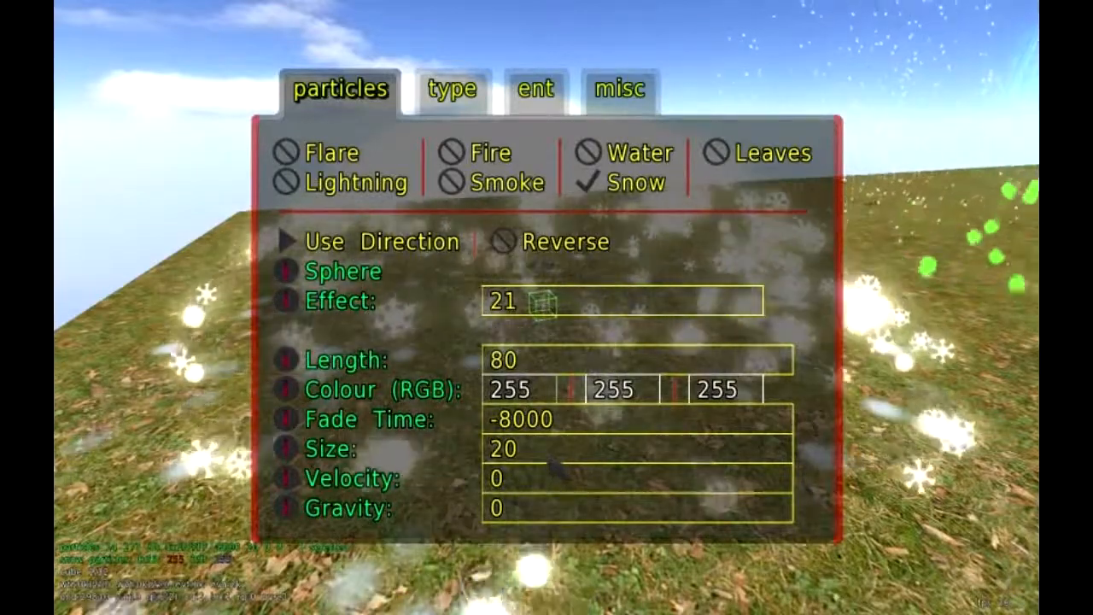
{"action": "key", "text": "w"}
{"action": "key", "text": "s"}
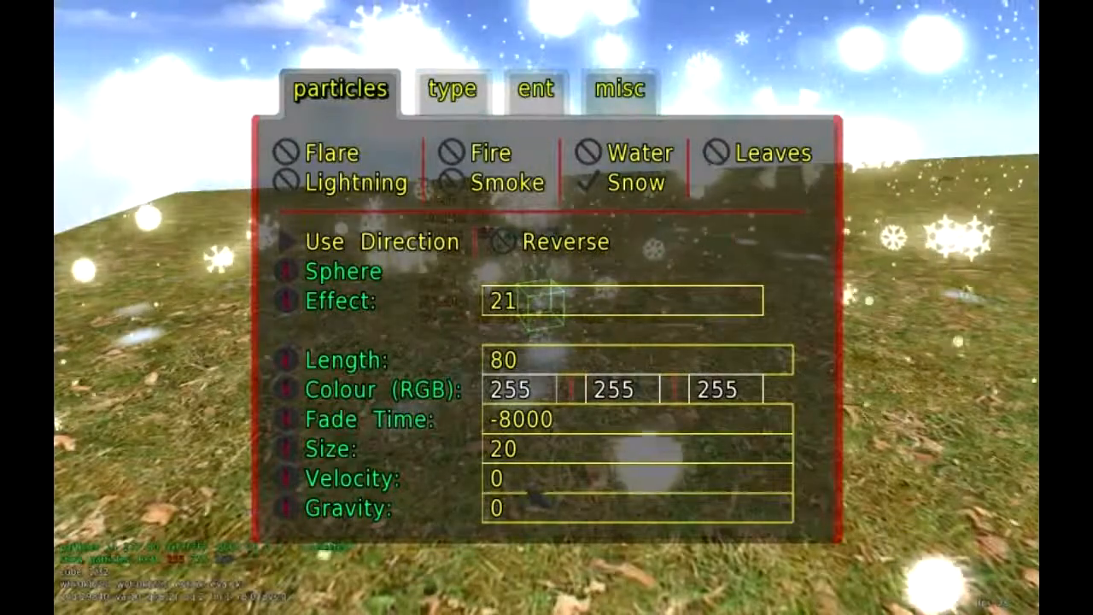
{"action": "key", "text": "BackSpace"}
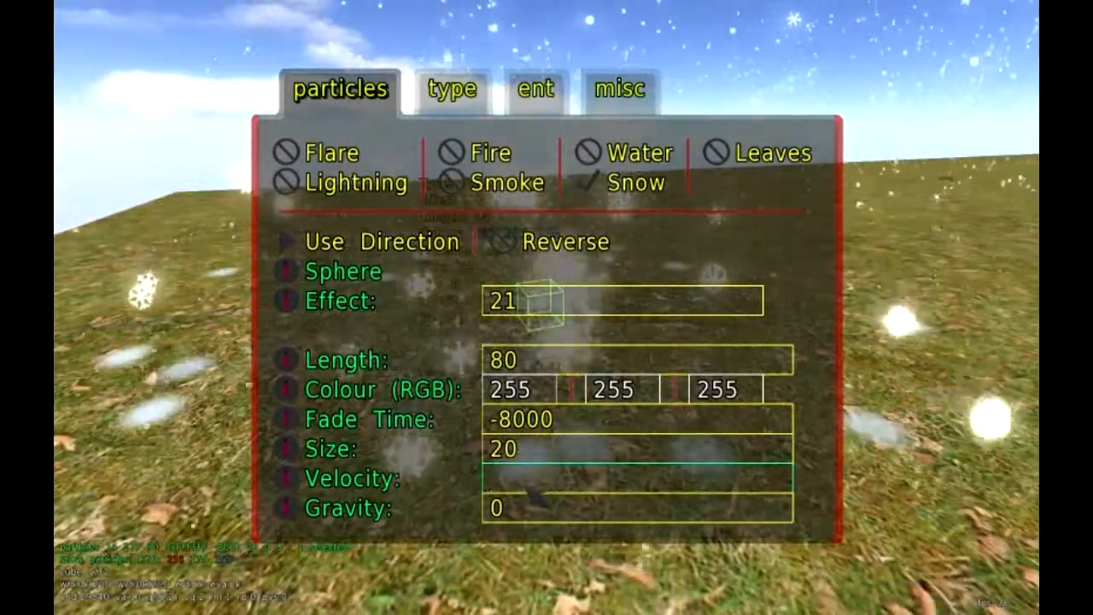
{"action": "type", "text": "30"}
{"action": "key", "text": "Return"}
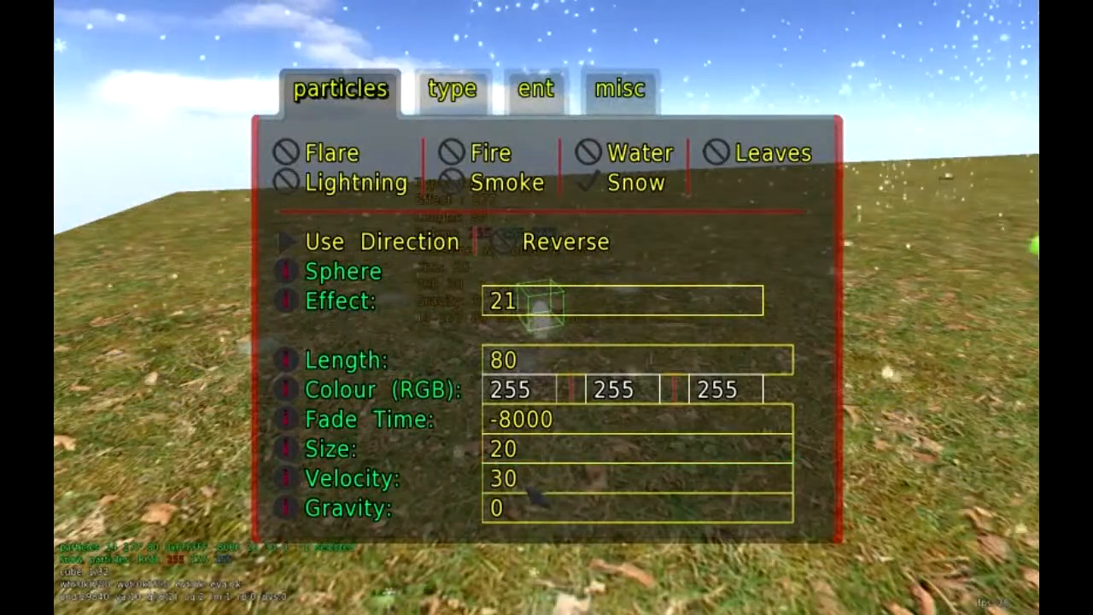
Raise the snow particle's velocity to 200.
{"action": "left_click", "coordinate": [540, 504]}
{"action": "left_click", "coordinate": [548, 482]}
{"action": "key", "text": "BackSpace"}
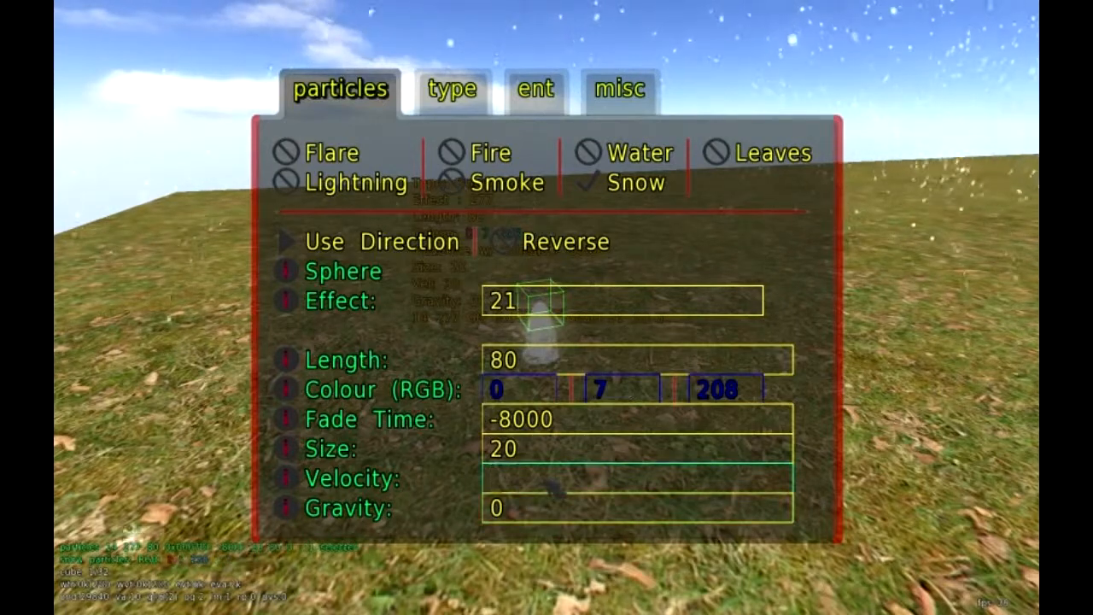
{"action": "type", "text": "200"}
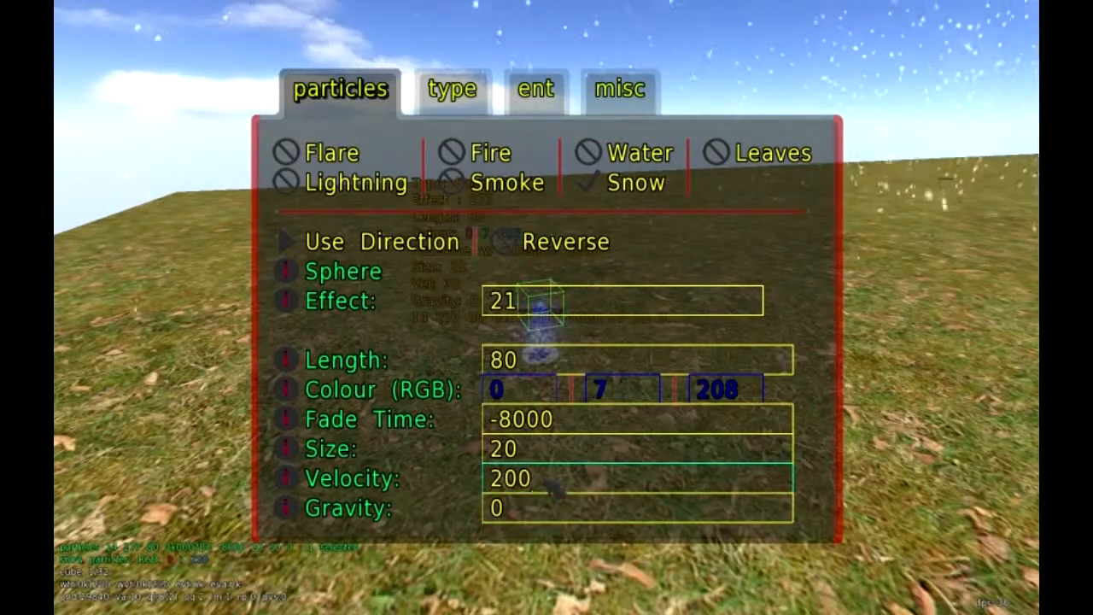
{"action": "key", "text": "Return"}
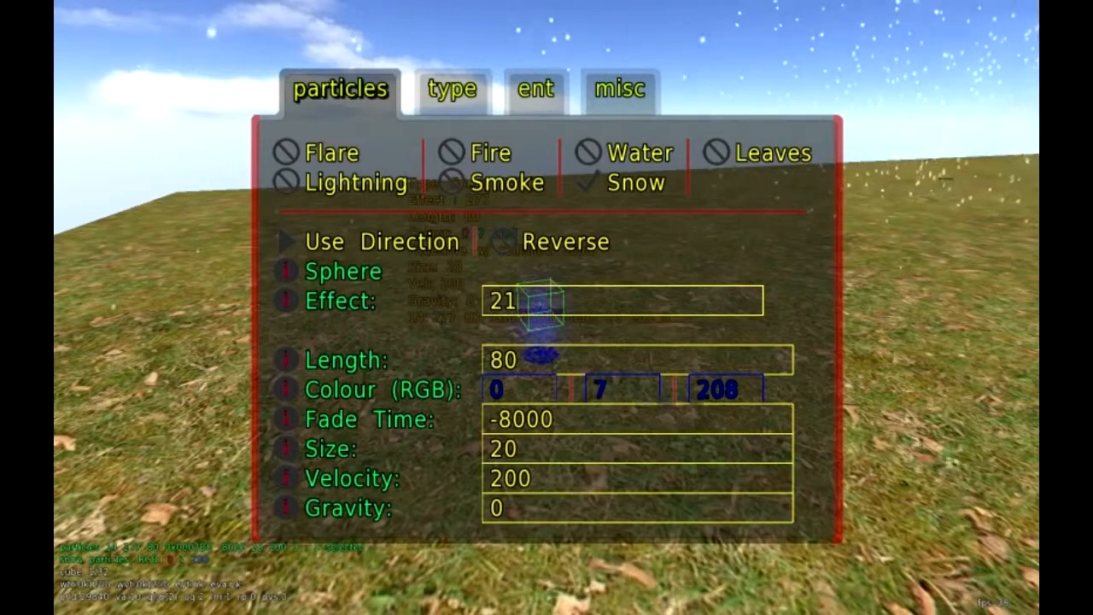
Set the snow particle's colour back to white (255, 255, 255) and its size to 40.
{"action": "left_click", "coordinate": [755, 400]}
{"action": "key", "text": "BackSpace"}
{"action": "key", "text": "BackSpace"}
{"action": "key", "text": "Return"}
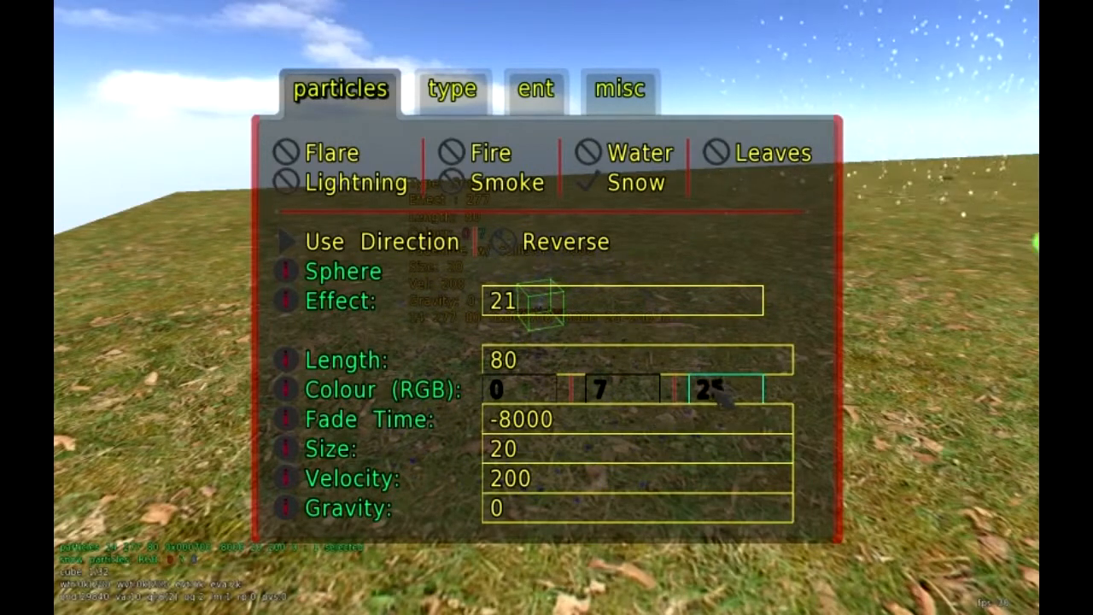
{"action": "key", "text": "Return"}
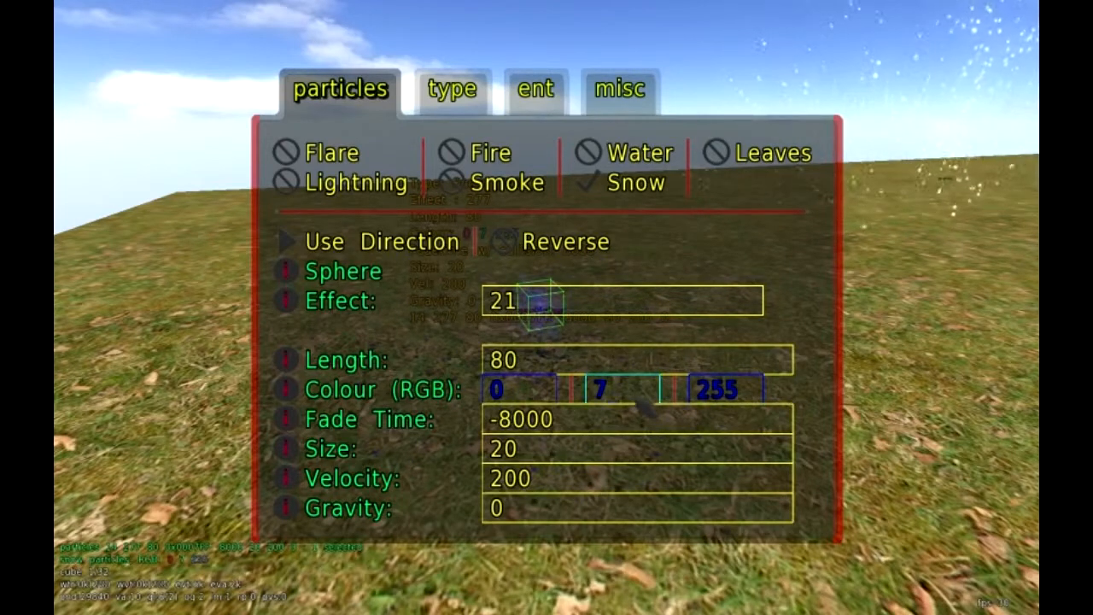
{"action": "left_click", "coordinate": [542, 391]}
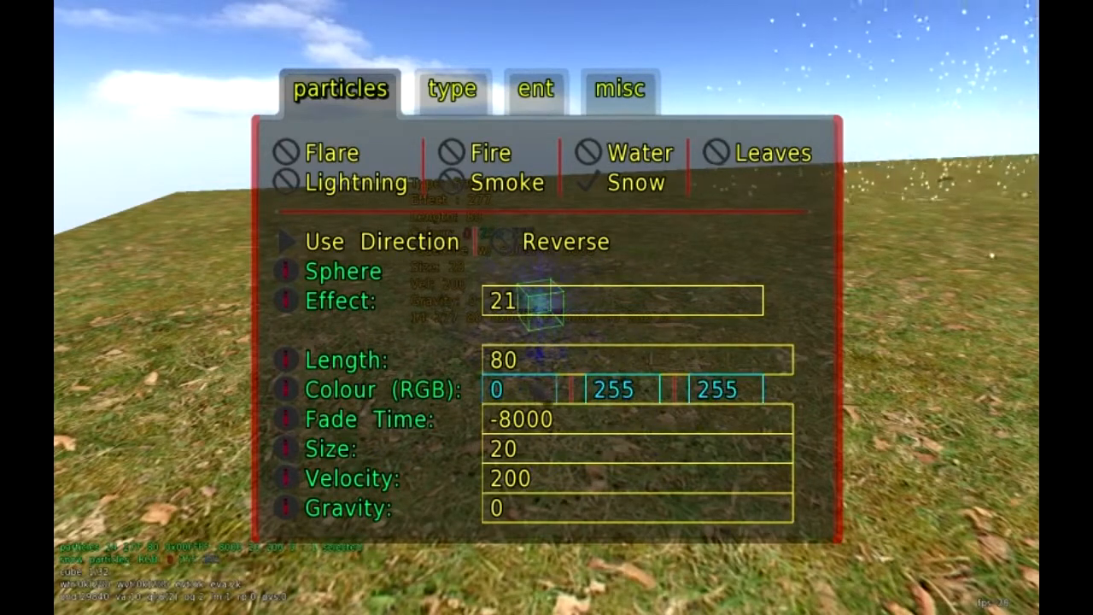
{"action": "type", "text": "255"}
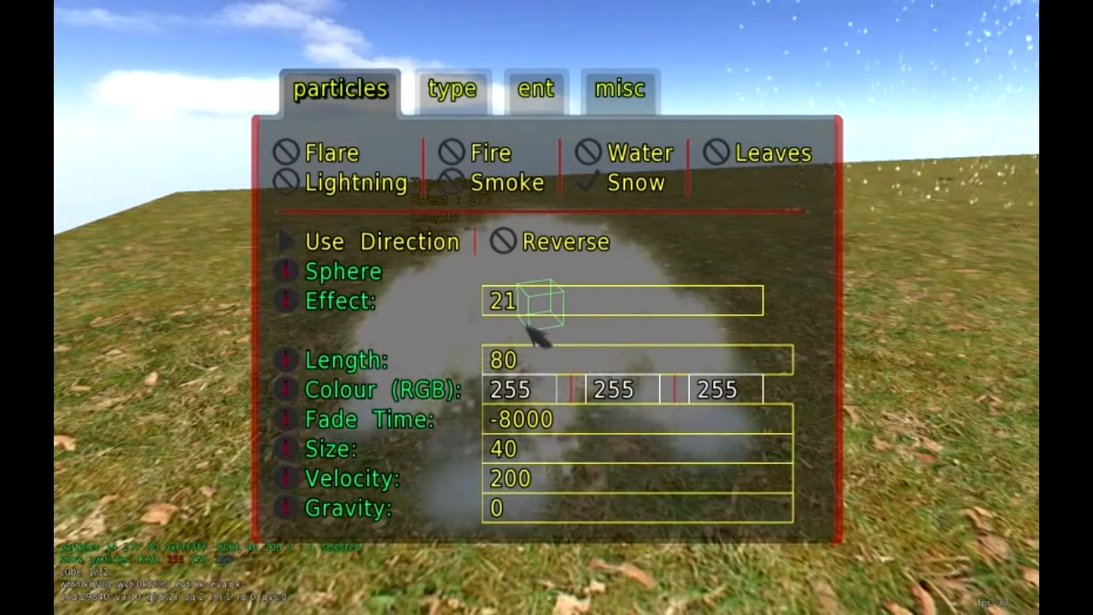
Turn on sliders for the particle settings and adjust the snow particle's fade time to -8286.
{"action": "left_click", "coordinate": [627, 96]}
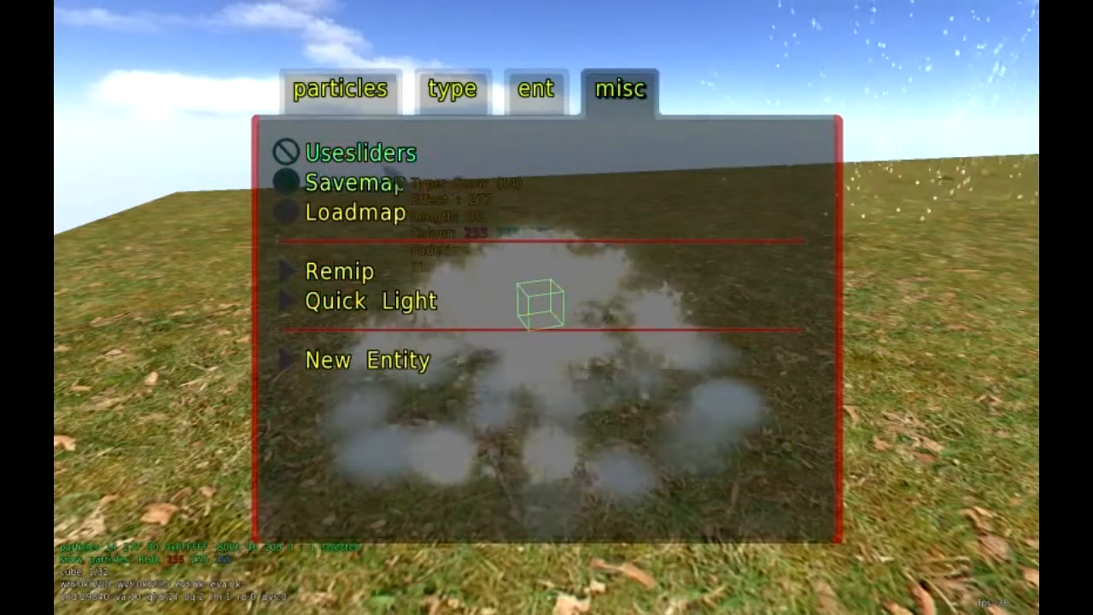
{"action": "left_click", "coordinate": [386, 163]}
{"action": "left_click", "coordinate": [527, 73]}
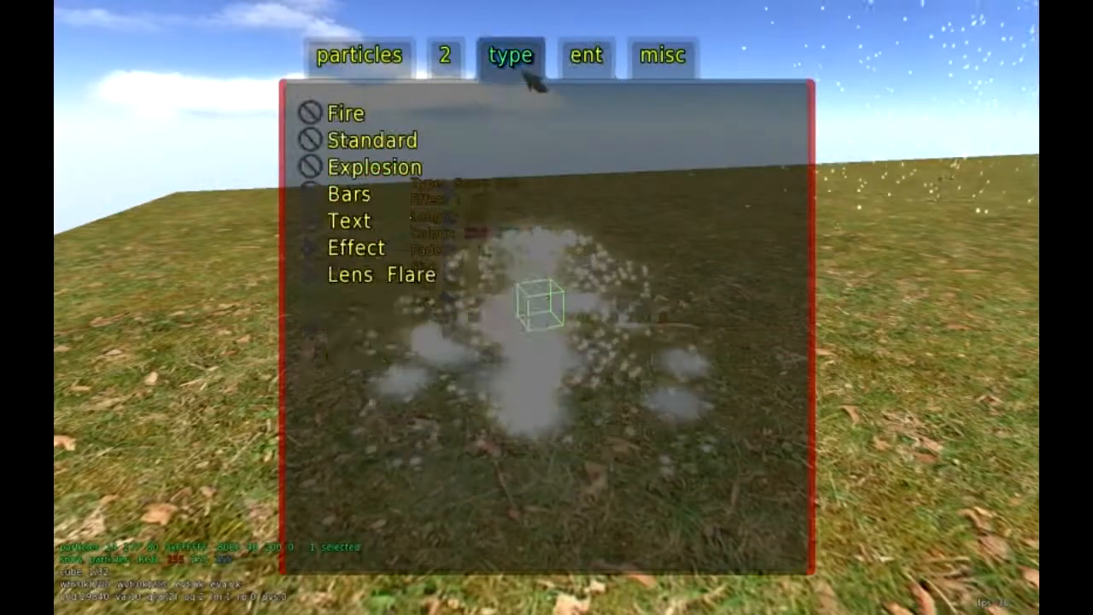
{"action": "left_click", "coordinate": [385, 77]}
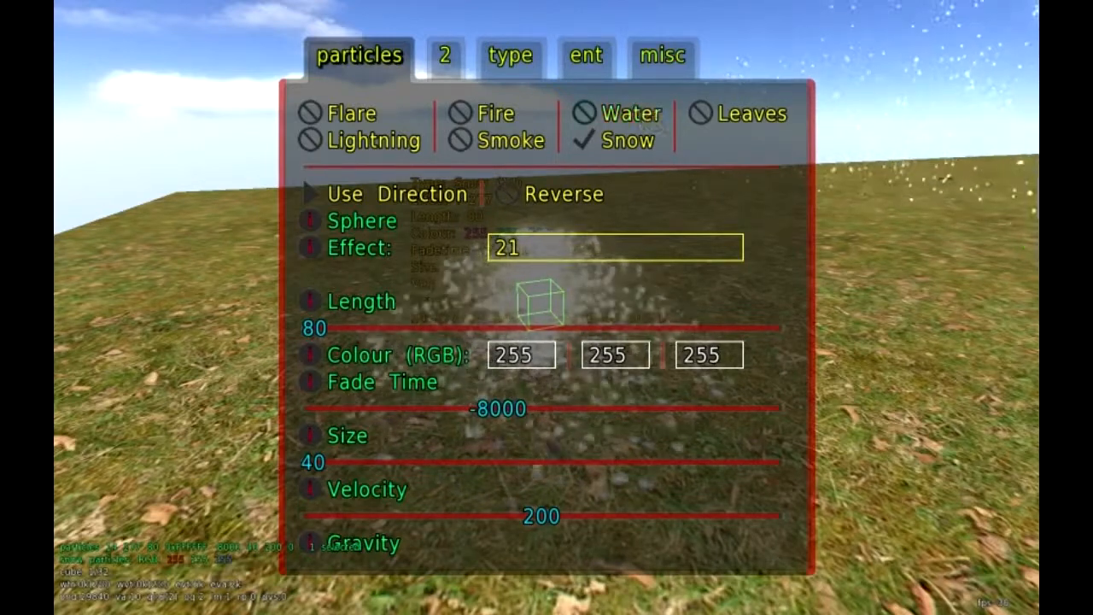
{"action": "mouse_move", "coordinate": [529, 412]}
{"action": "left_mouse_down"}
{"action": "mouse_move", "coordinate": [549, 412]}
{"action": "mouse_move", "coordinate": [529, 413]}
{"action": "left_mouse_up"}
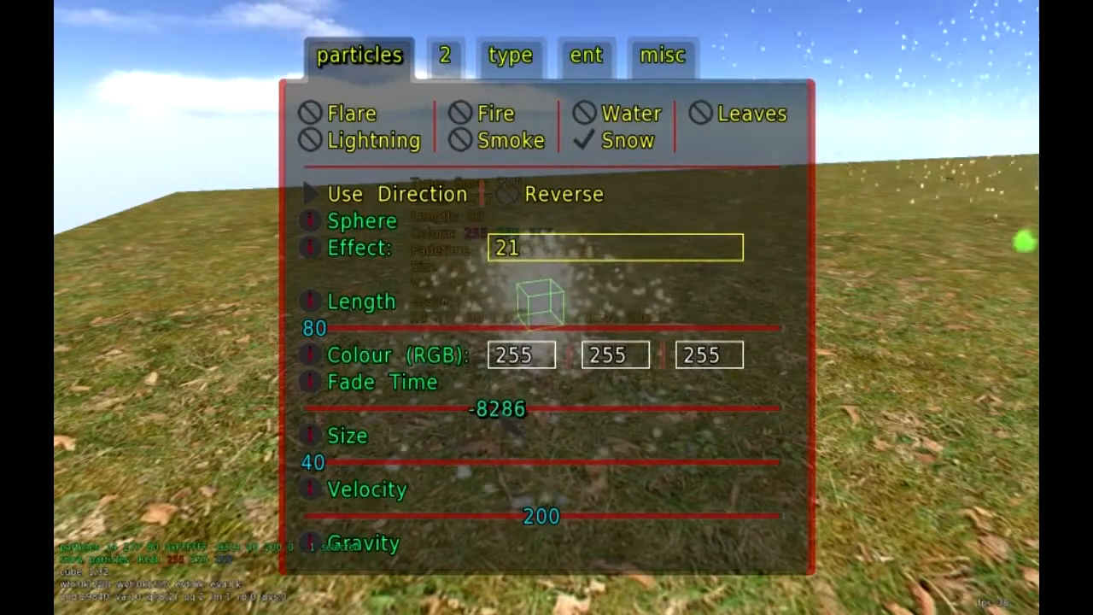
{"action": "key", "text": "Escape"}
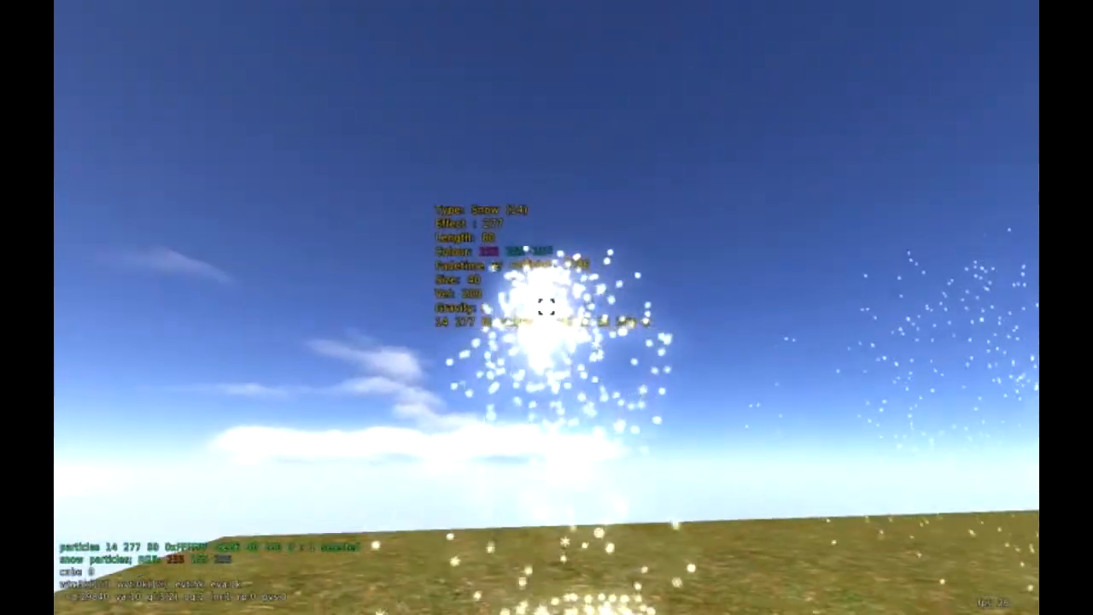
Leave edit mode to view the falling snow from the ground, and return to edit mode to fly past the other particle effects.
{"action": "key", "text": "e"}
{"action": "key", "text": "w"}
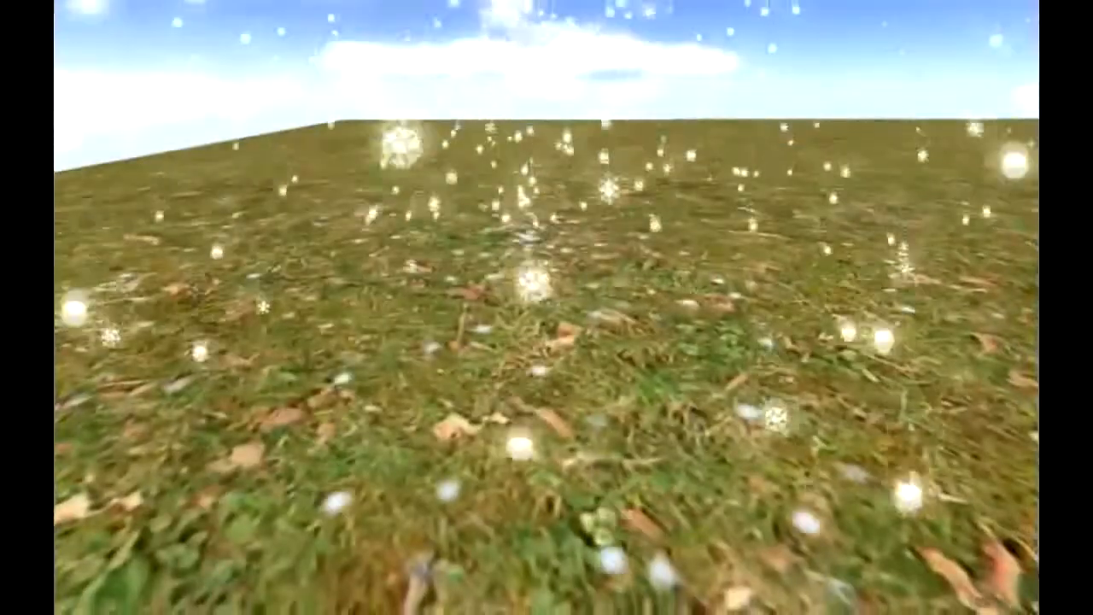
{"action": "key", "text": "e"}
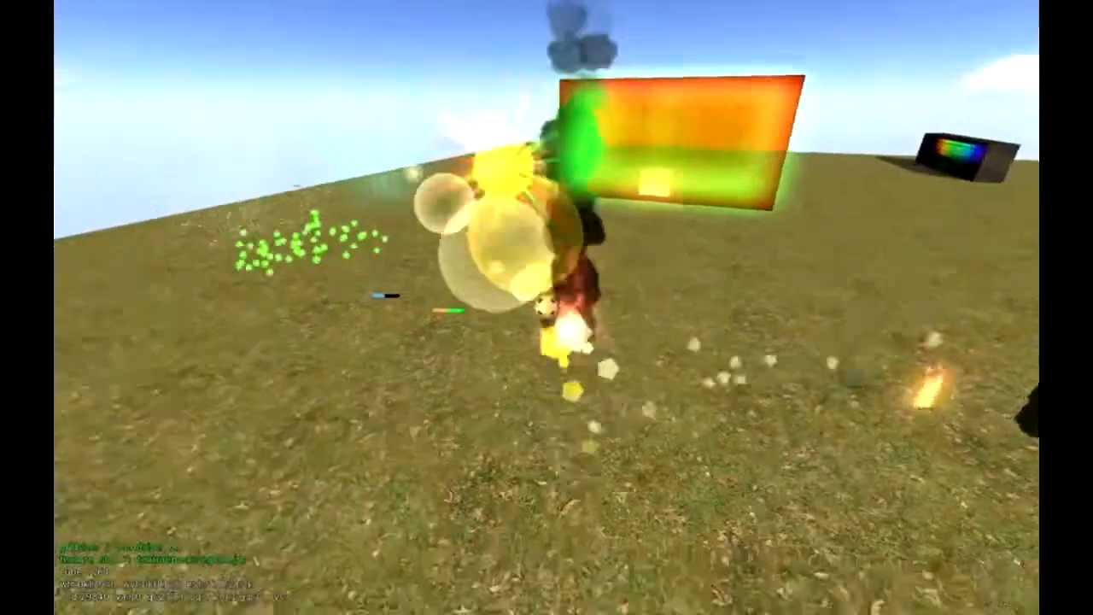
{"action": "key", "text": "w"}
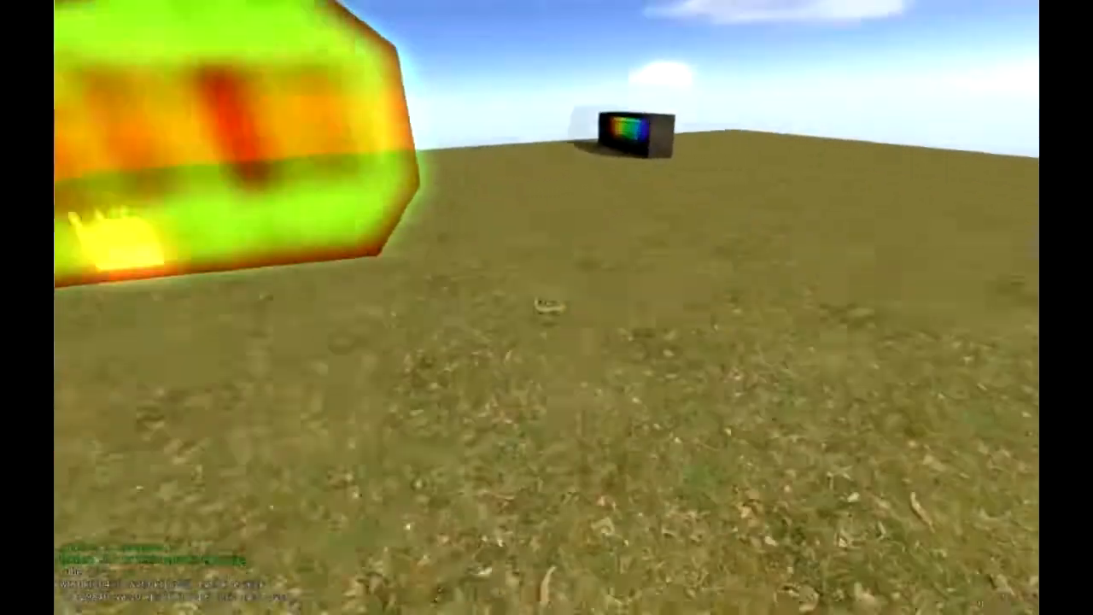
Create a lightning effect particle on the open grass with colour 15, 255, 15 and size 200.
{"action": "key", "text": "w"}
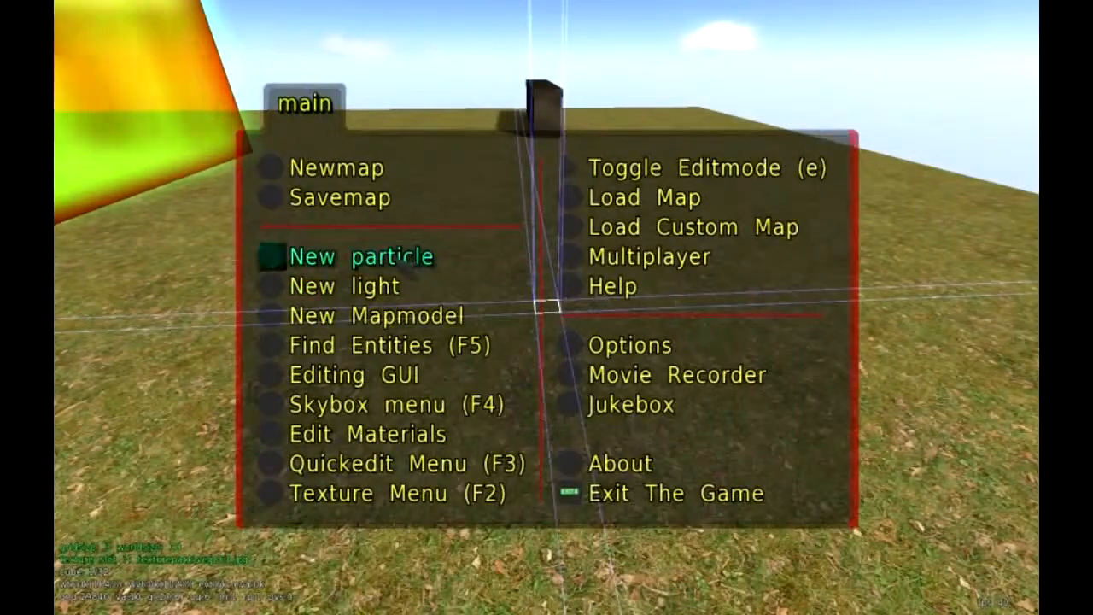
{"action": "left_click", "coordinate": [408, 260]}
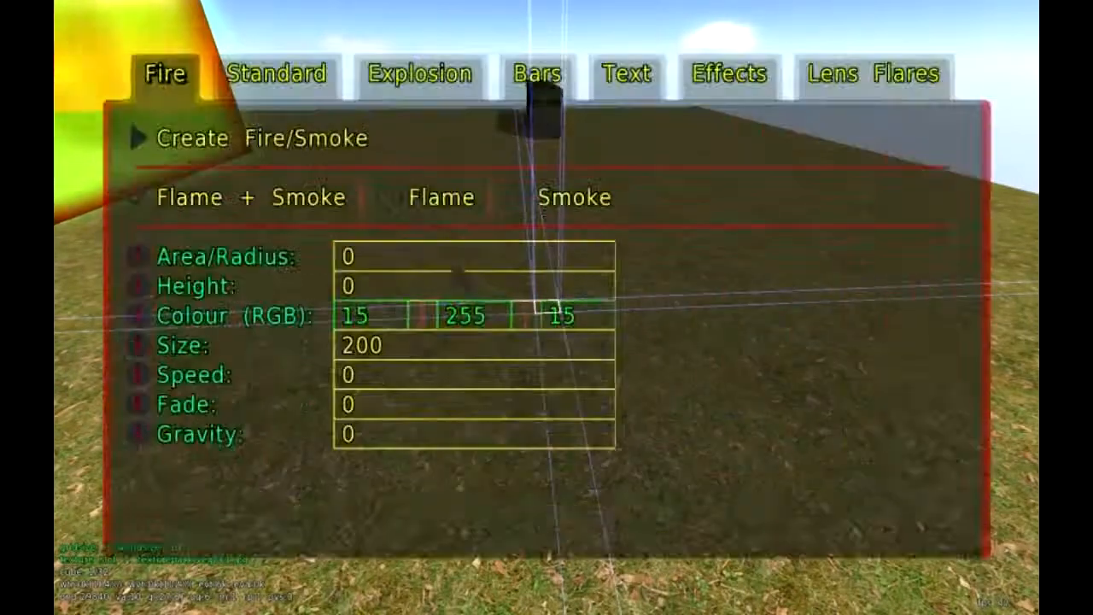
{"action": "left_click", "coordinate": [725, 85]}
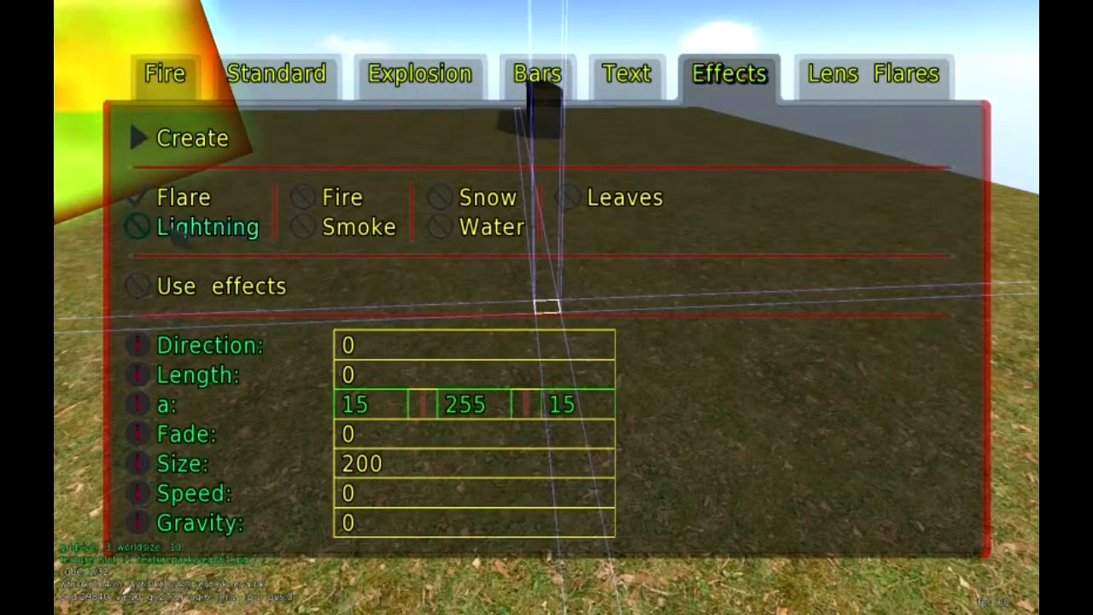
{"action": "left_click", "coordinate": [137, 226]}
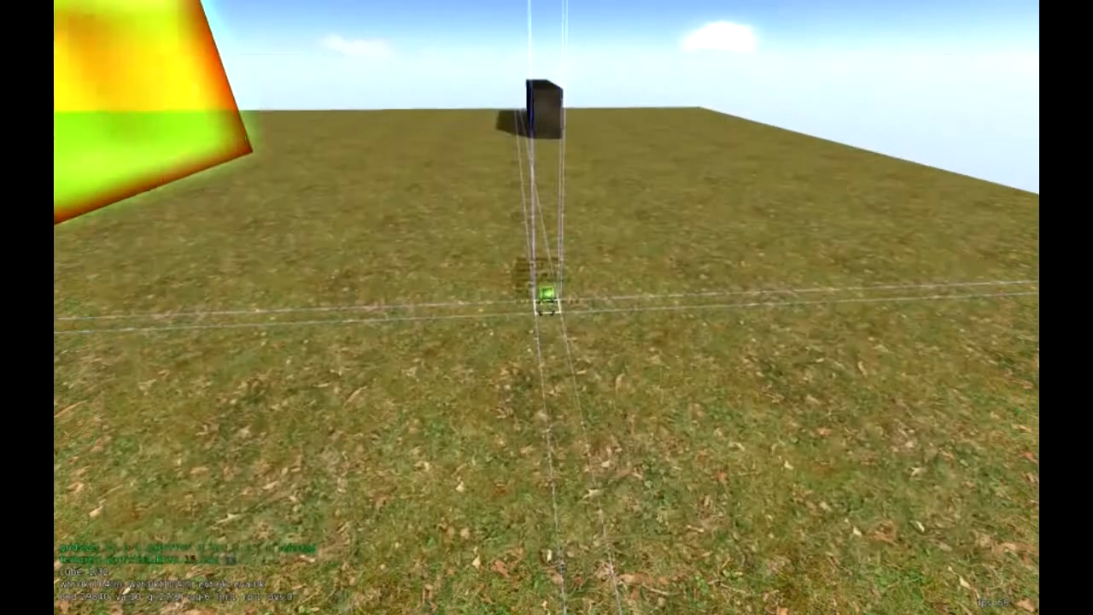
{"action": "left_click", "coordinate": [184, 137]}
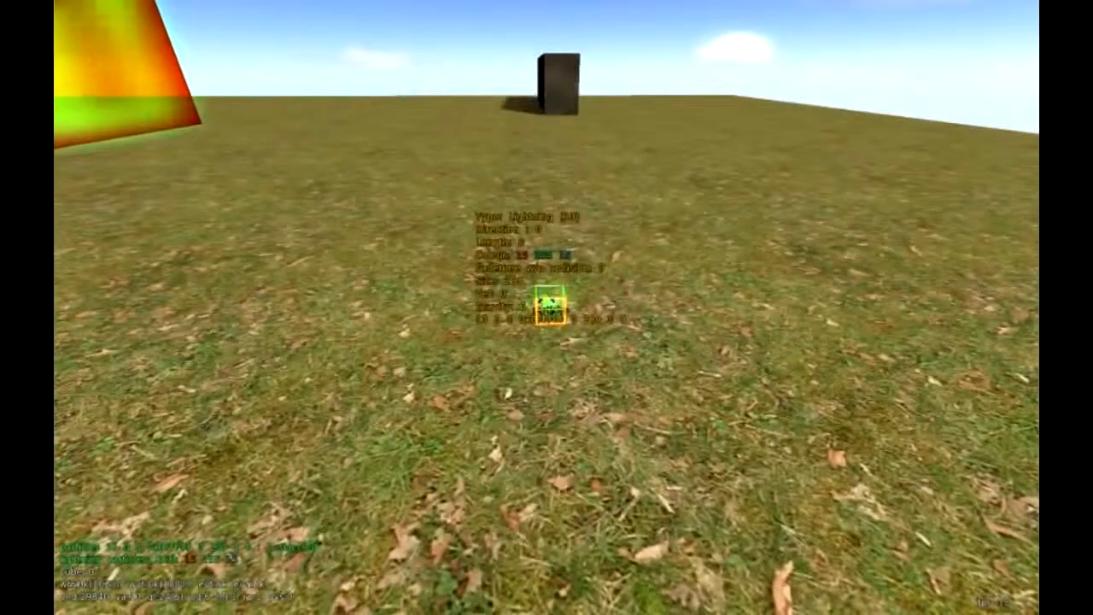
Turn the lightning particle into a line volume (wall) using effect 16, with length 76, velocity 6611 and size 23.
{"action": "right_click", "coordinate": [547, 307]}
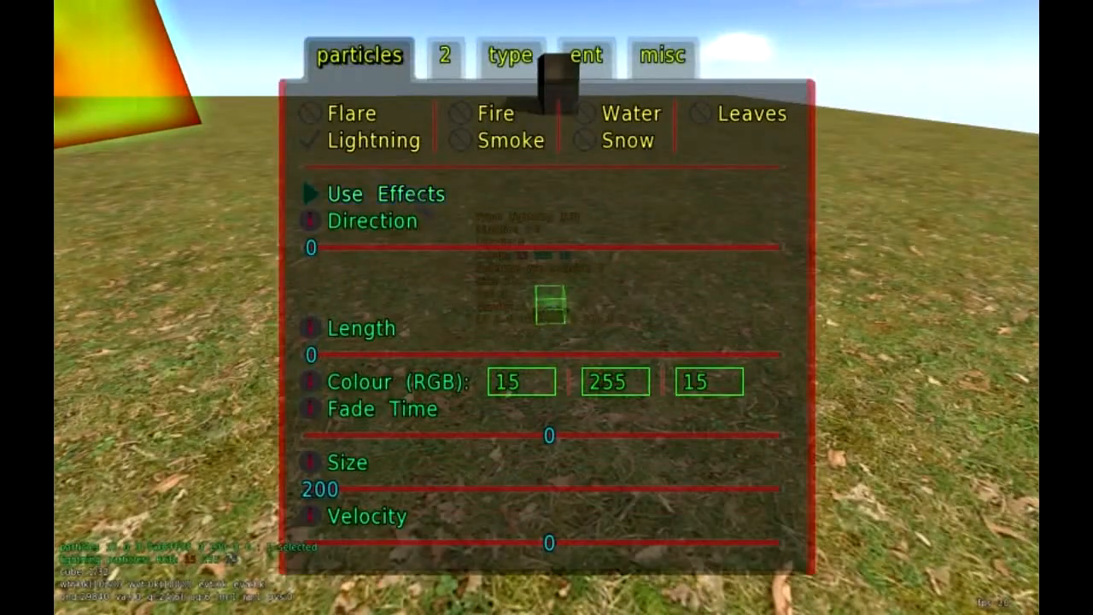
{"action": "left_click", "coordinate": [412, 193]}
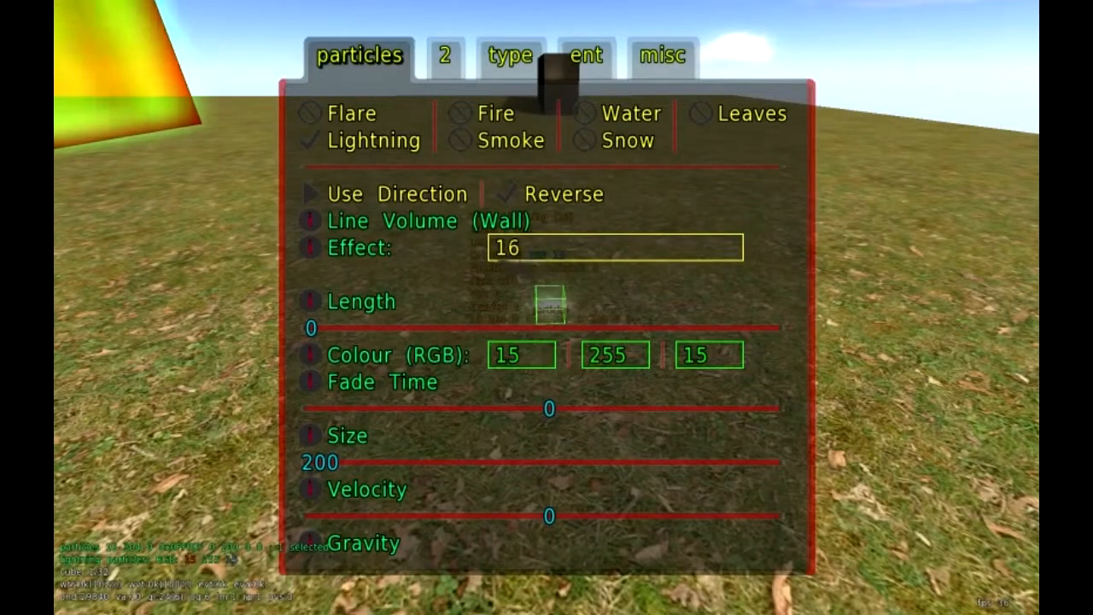
{"action": "left_click_drag", "start_coordinate": [309, 328], "coordinate": [319, 331]}
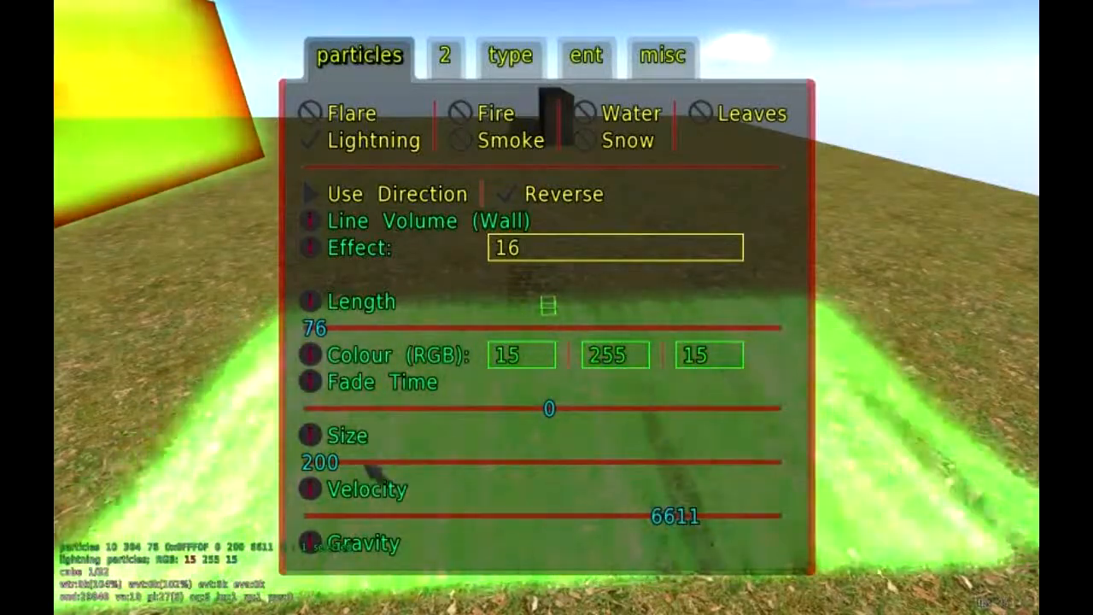
{"action": "mouse_move", "coordinate": [350, 464]}
{"action": "left_mouse_down"}
{"action": "mouse_move", "coordinate": [368, 465]}
{"action": "mouse_move", "coordinate": [338, 463]}
{"action": "left_mouse_up"}
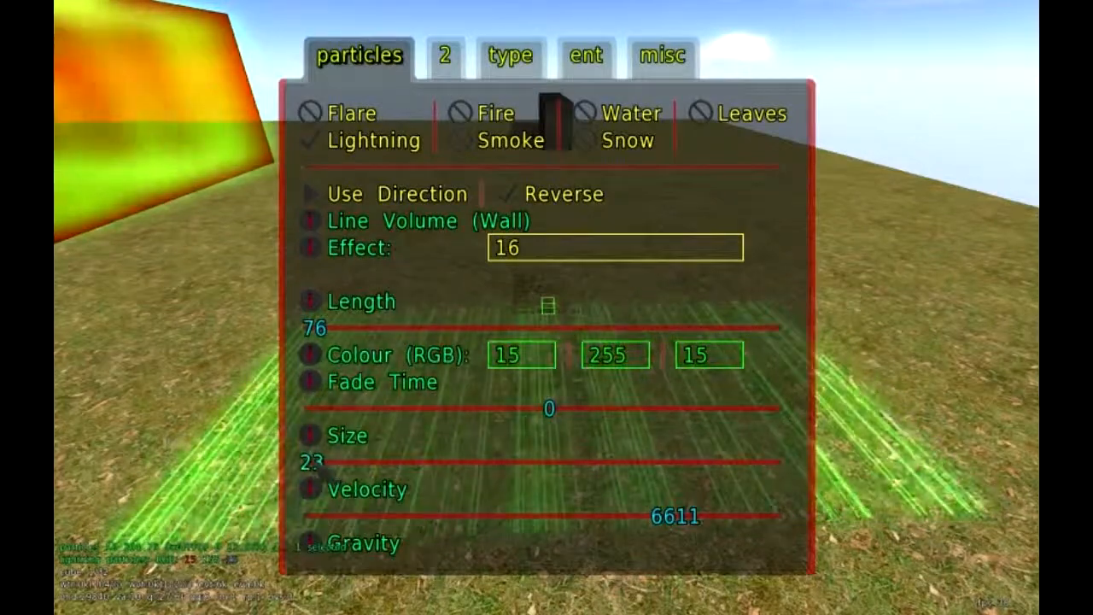
{"action": "key", "text": "c"}
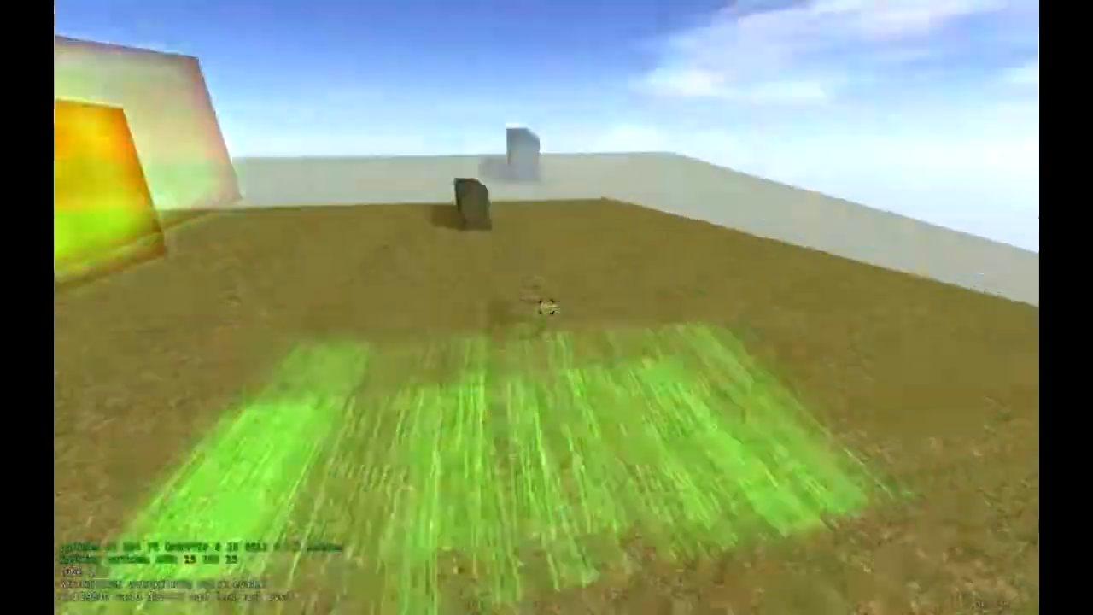
{"action": "key", "text": "d"}
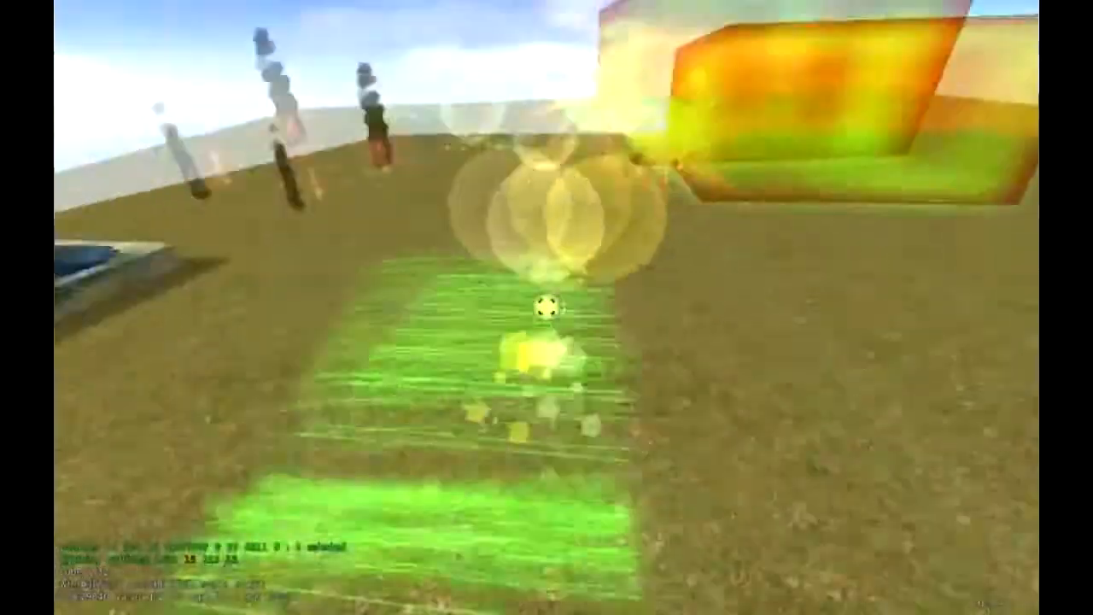
Create a normal lens flare particle on empty grass with colour 15, 255, 15 and size 200.
{"action": "key", "text": "w"}
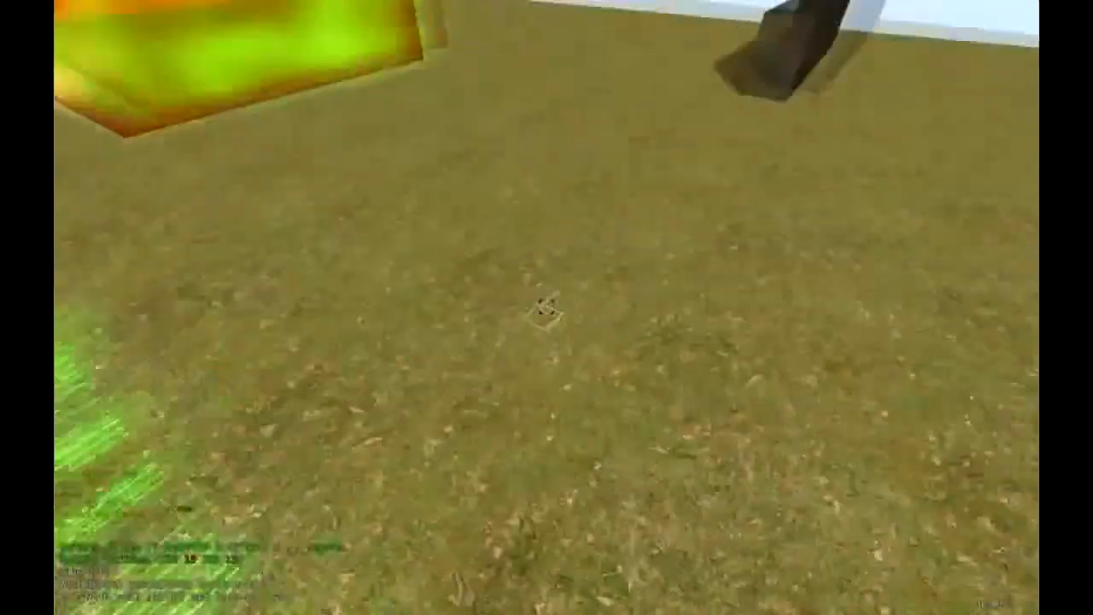
{"action": "key", "text": "e"}
{"action": "key", "text": "Escape"}
{"action": "left_click", "coordinate": [367, 255]}
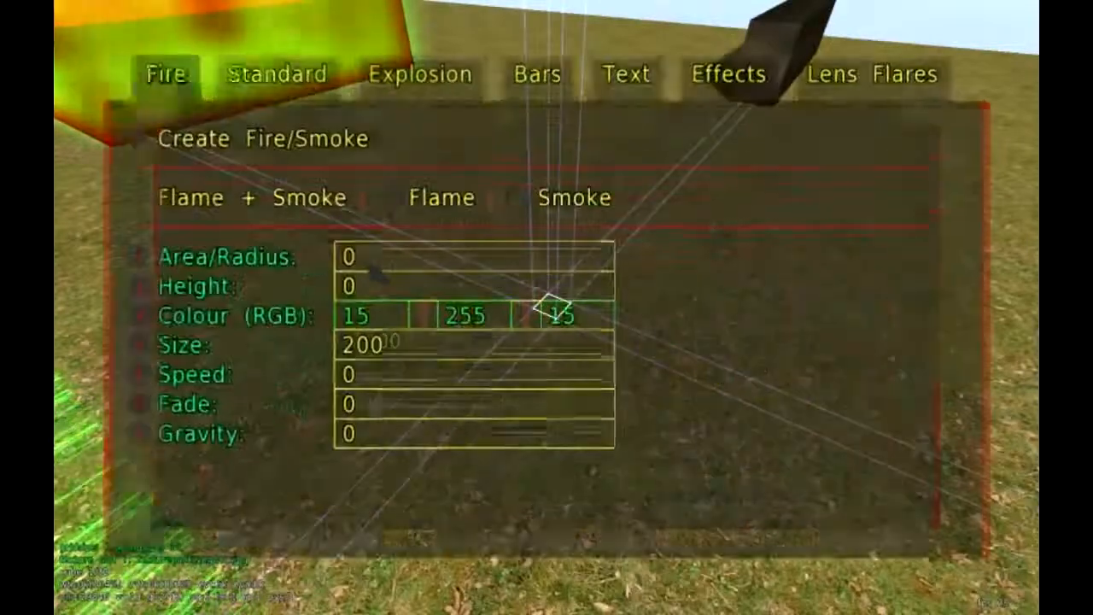
{"action": "left_click", "coordinate": [871, 97]}
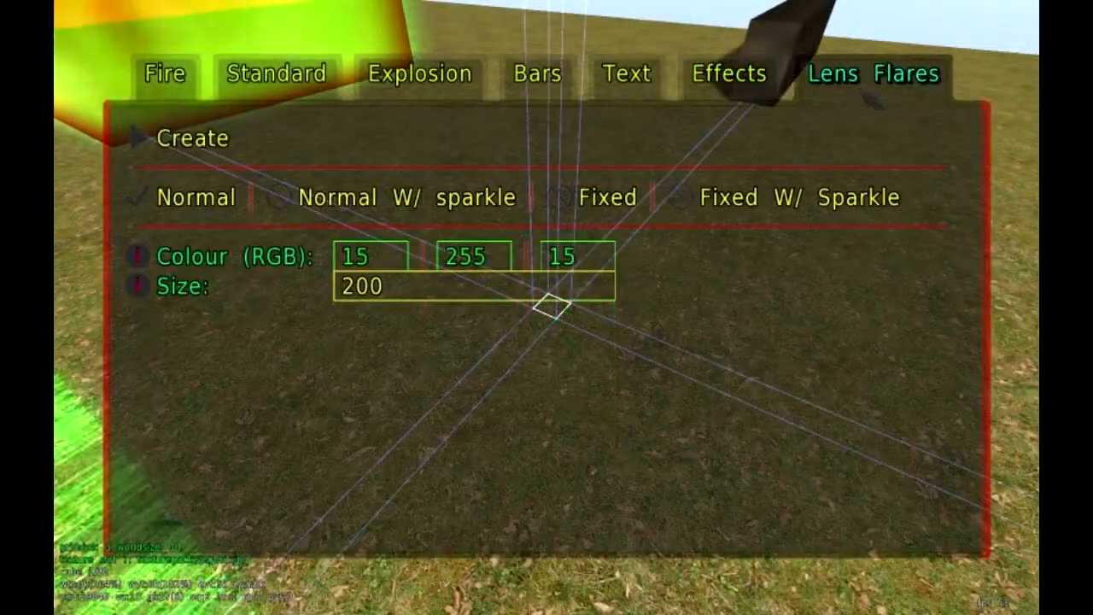
{"action": "left_click", "coordinate": [184, 137]}
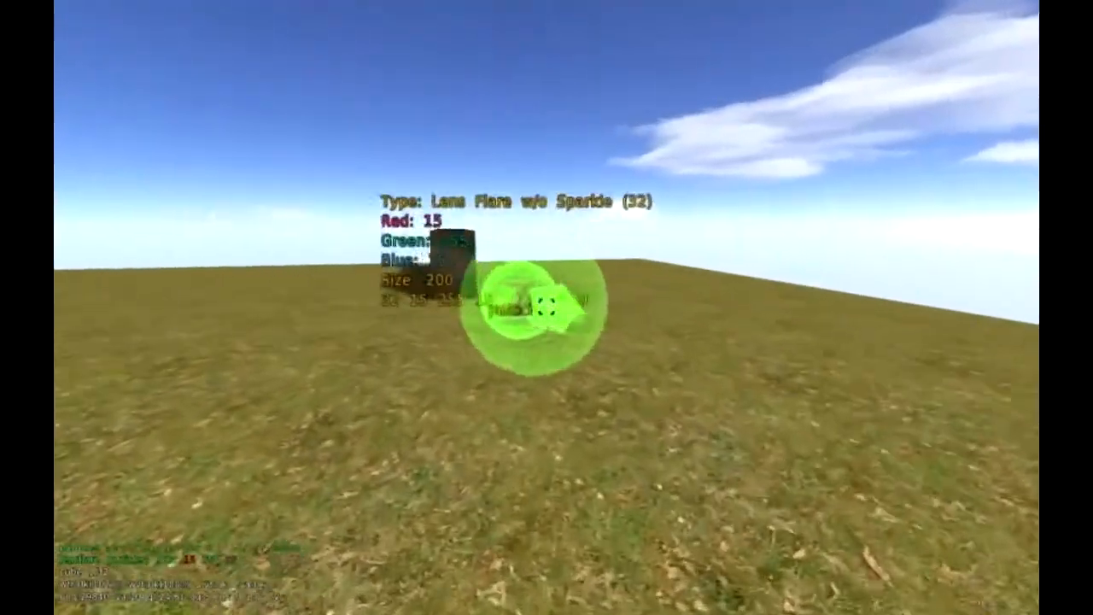
Try the lens flare as Normal W/ Sparkle and Fixed W/ Sparkle, set it to Fixed, and reduce its size.
{"action": "key", "text": "e"}
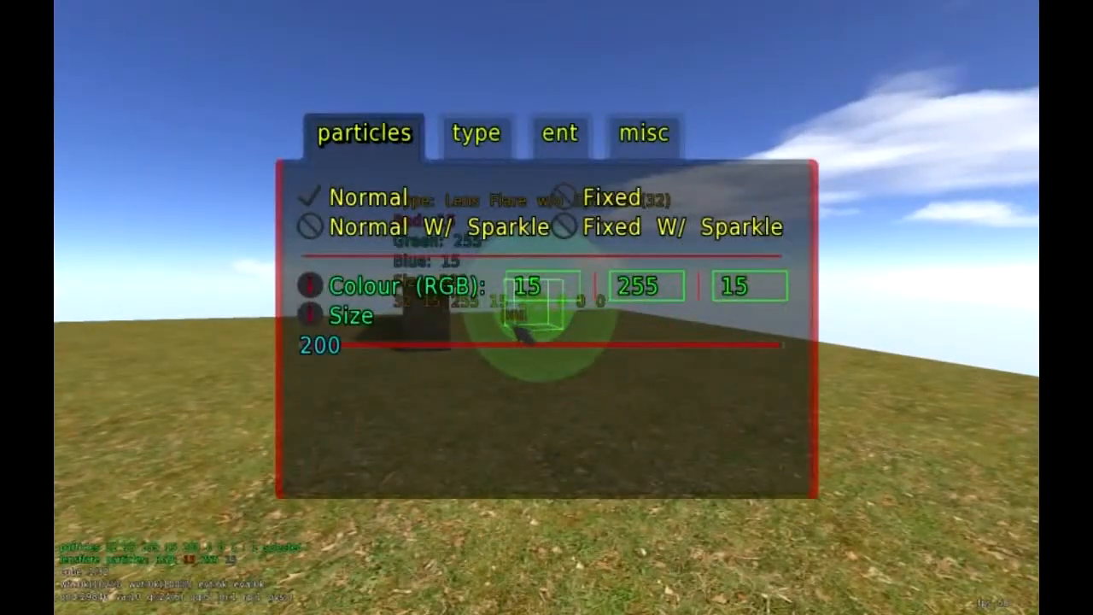
{"action": "left_click", "coordinate": [365, 239]}
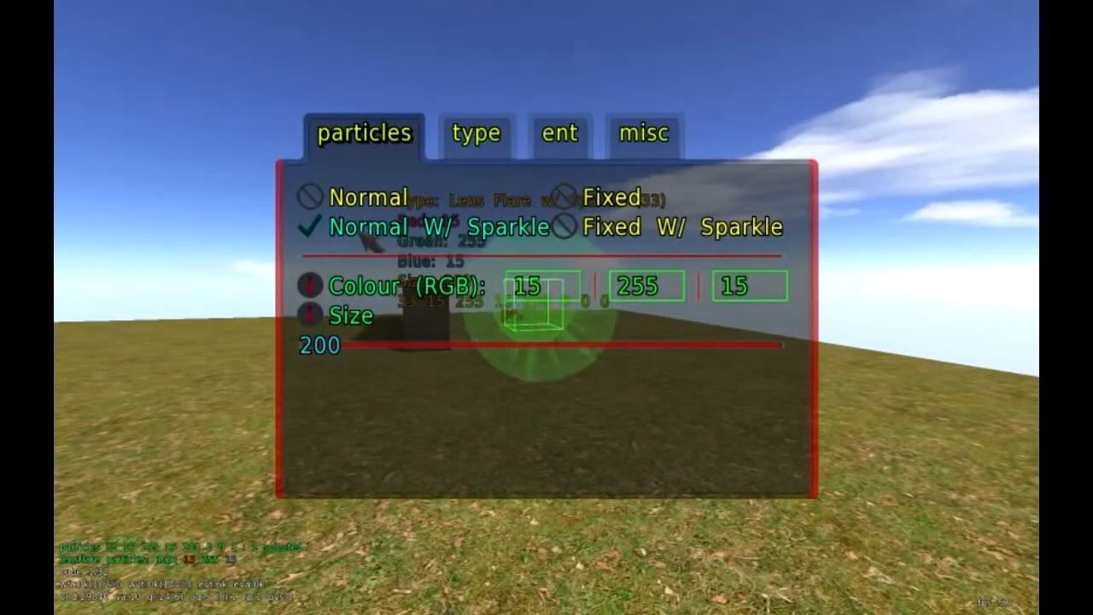
{"action": "left_click", "coordinate": [598, 227]}
{"action": "left_click", "coordinate": [614, 203]}
{"action": "left_click_drag", "start_coordinate": [342, 346], "coordinate": [316, 345]}
{"action": "key", "text": "Escape"}
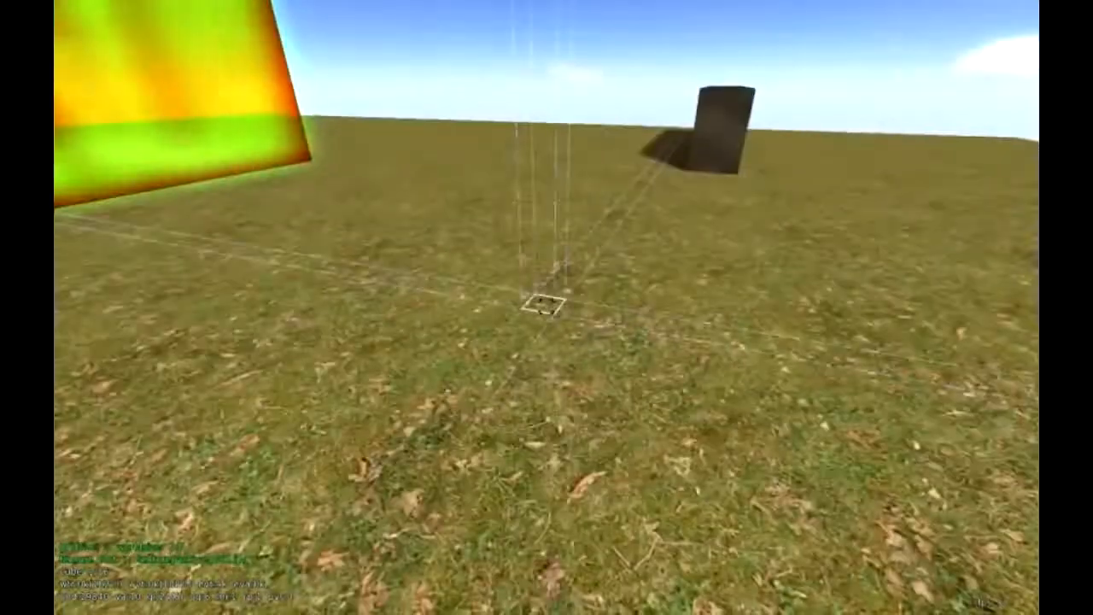
Start a new text particle and replace the contents of tag 4 with a greeting that introduces the author by first name.
{"action": "key", "text": "Escape"}
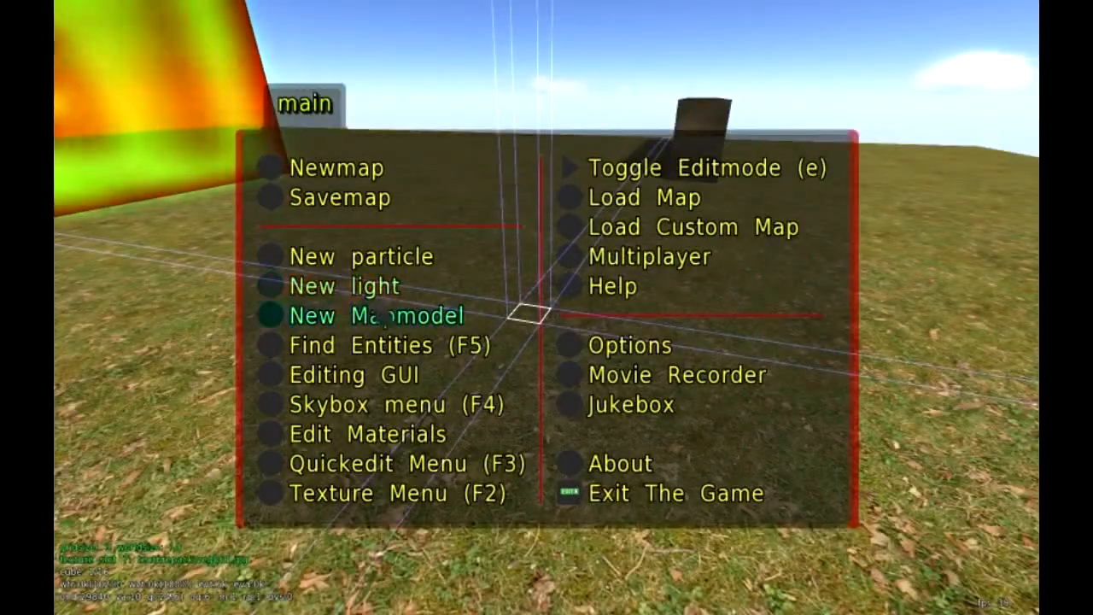
{"action": "left_click", "coordinate": [362, 256]}
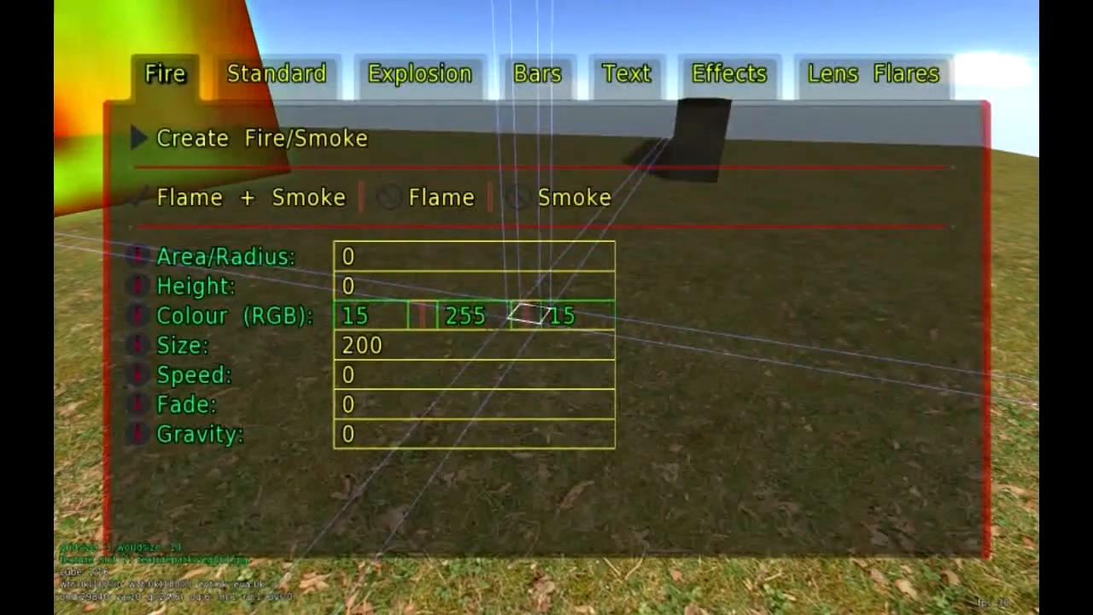
{"action": "left_click", "coordinate": [626, 74]}
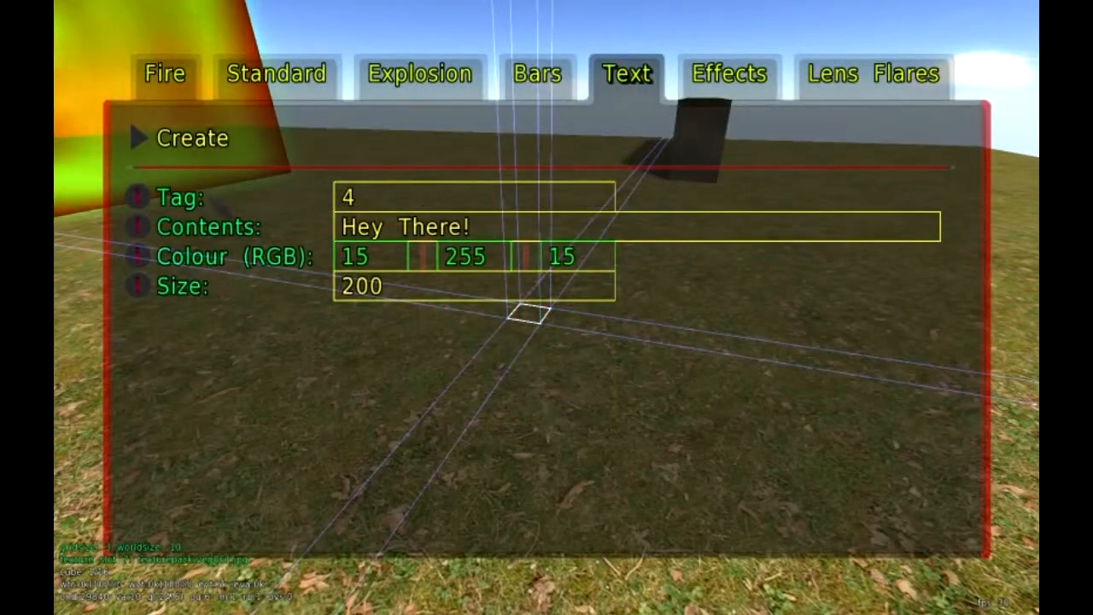
{"action": "left_click", "coordinate": [492, 245]}
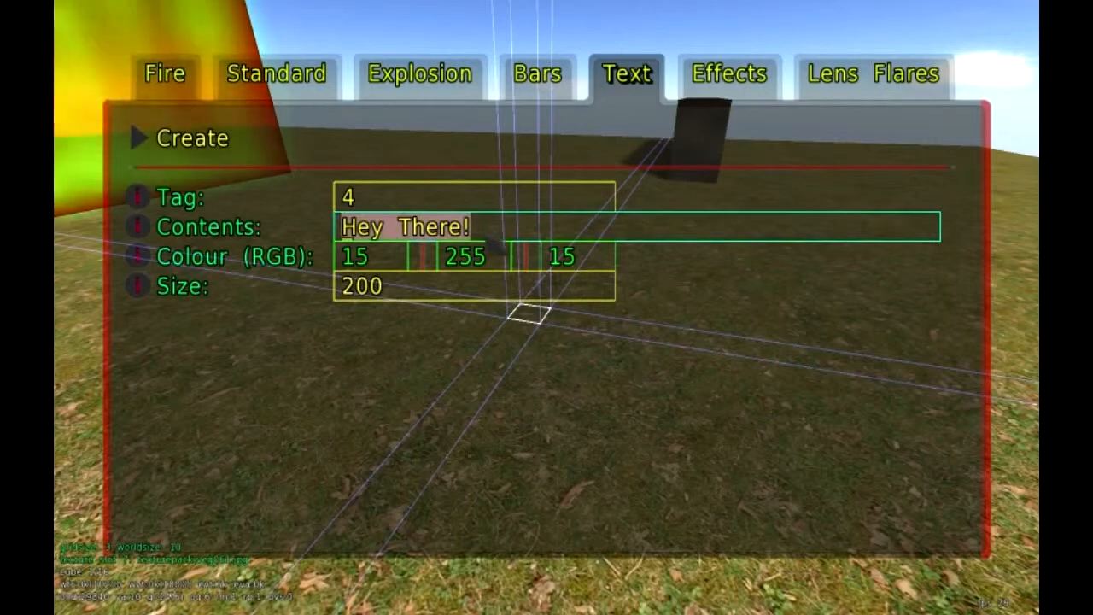
{"action": "key", "text": "BackSpace"}
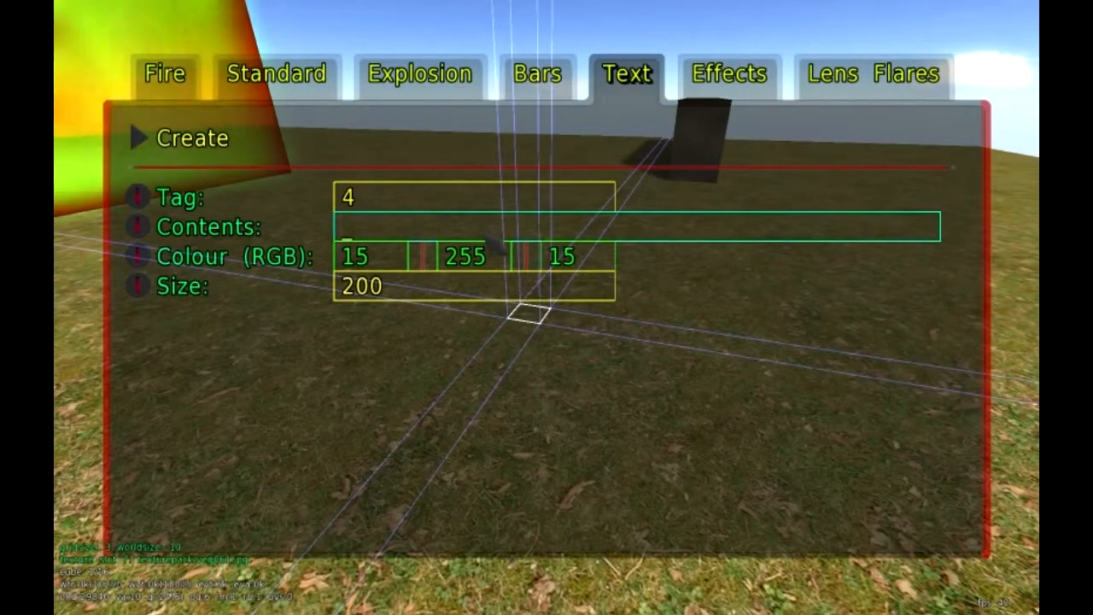
{"action": "type", "text": "Whq"}
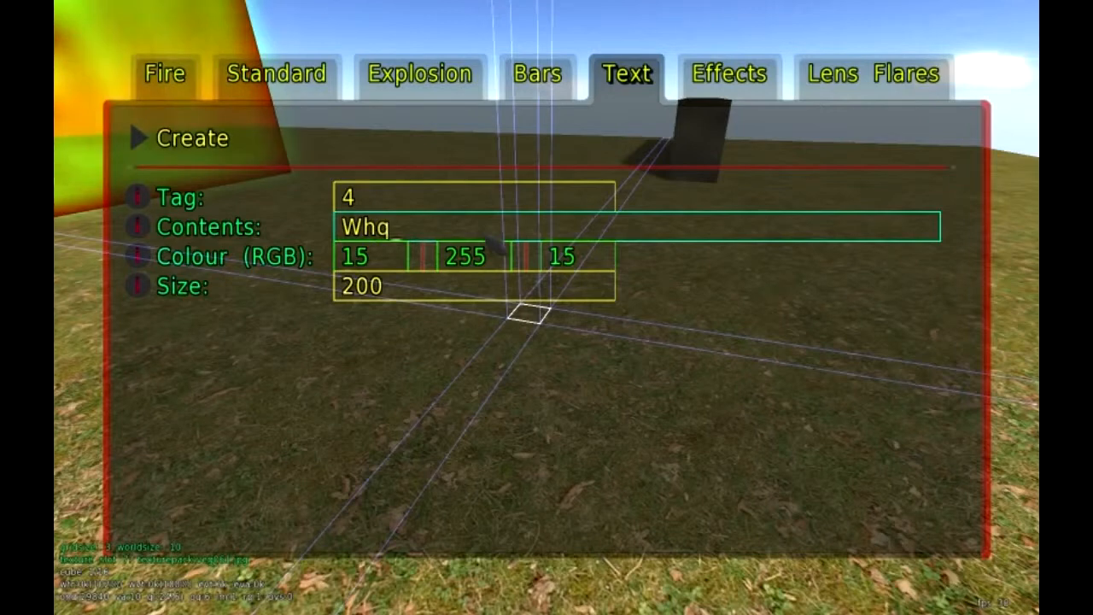
{"action": "key", "text": "BackSpace"}
{"action": "type", "text": "ats U"}
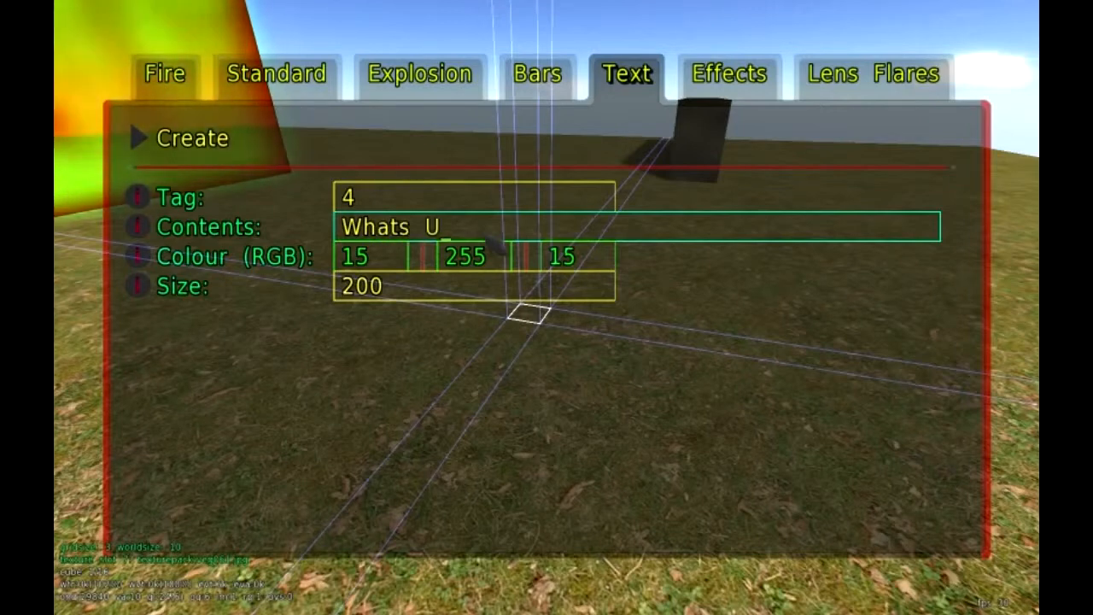
{"action": "type", "text": "p I'm Sean!"}
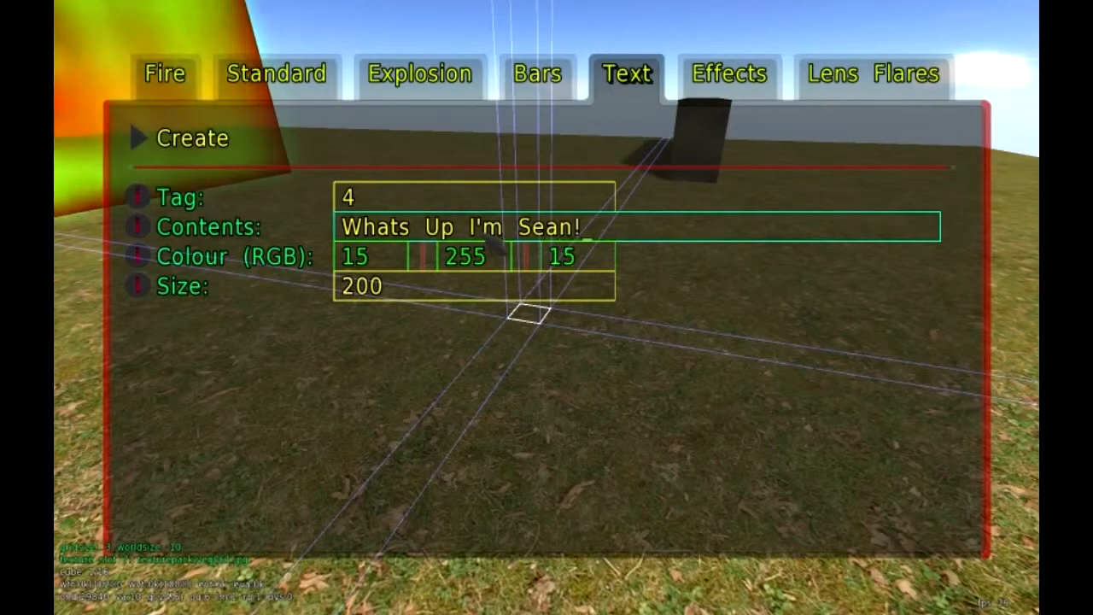
{"action": "key", "text": "Return"}
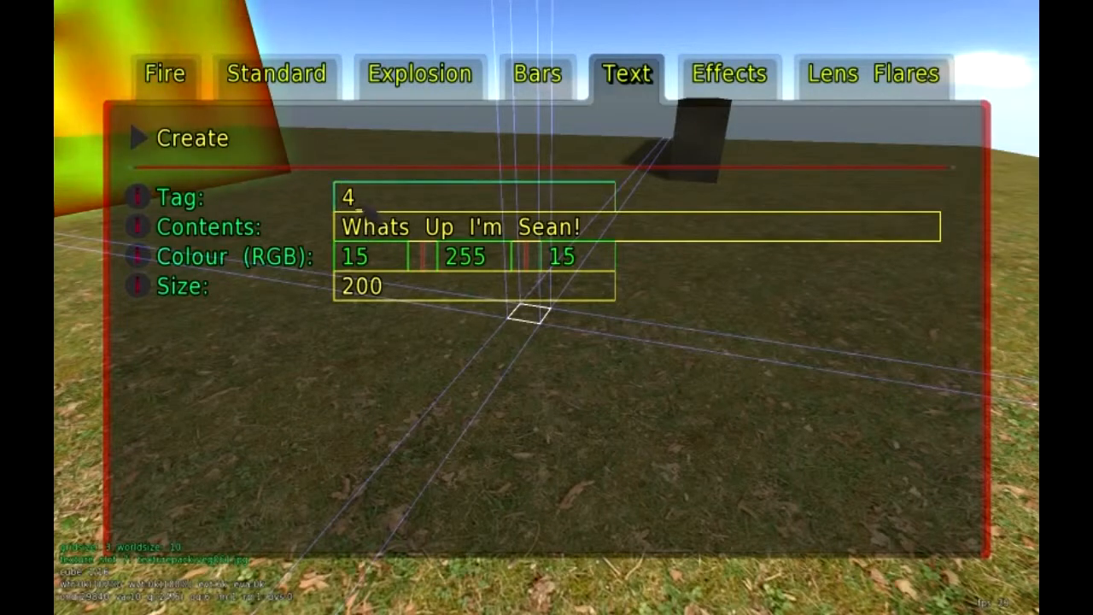
Switch the text particle's tag to 2 to view its stored text, and set the tag back to 4.
{"action": "key", "text": "BackSpace"}
{"action": "type", "text": "2"}
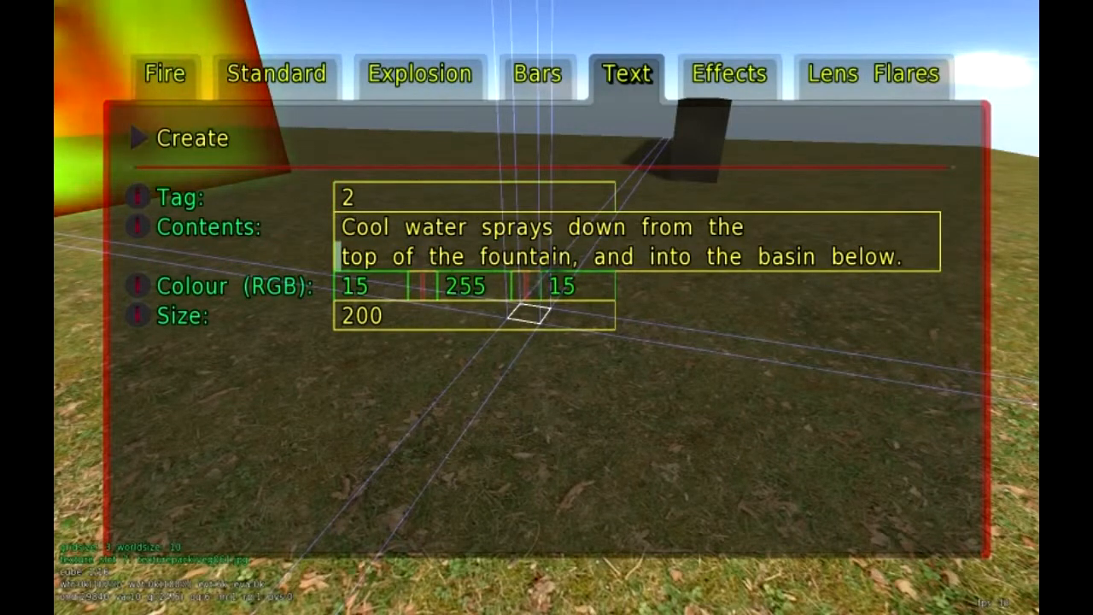
{"action": "left_click", "coordinate": [386, 210]}
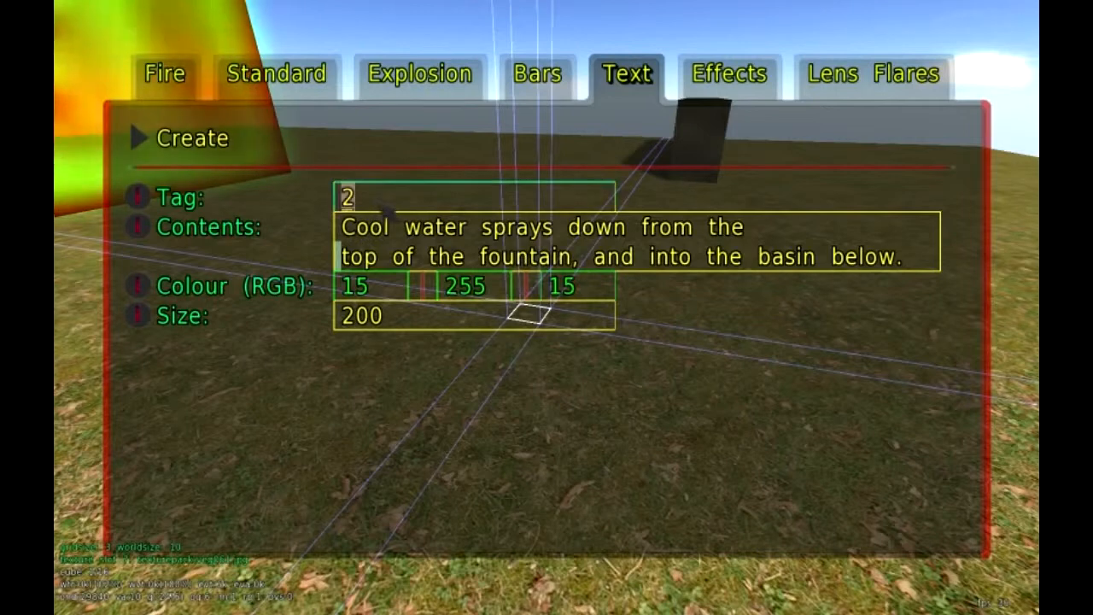
{"action": "key", "text": "BackSpace"}
{"action": "type", "text": "4"}
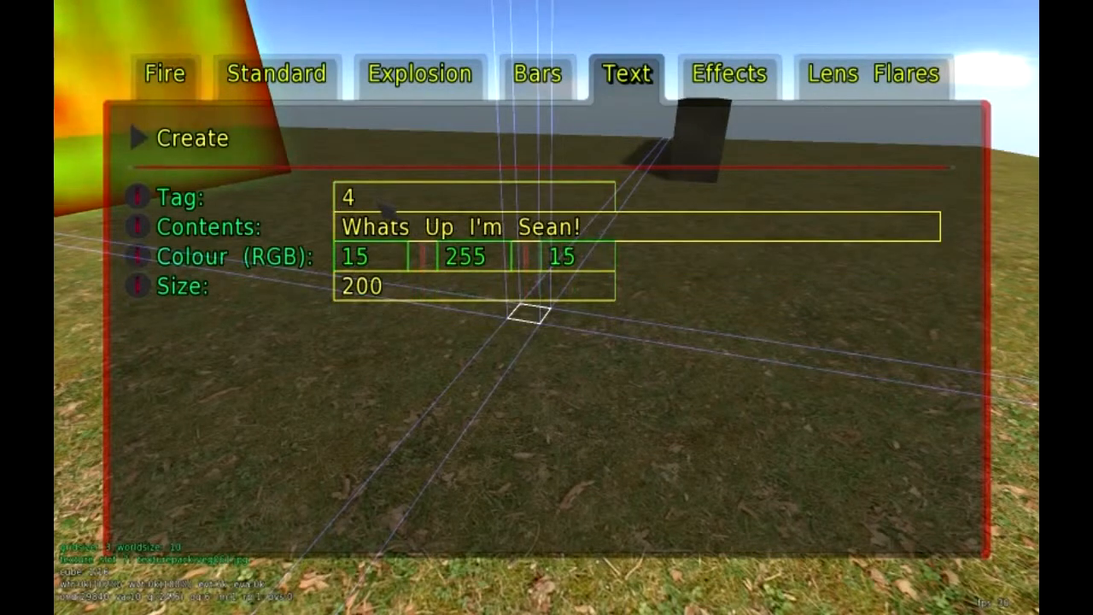
Create the text particle with tag 4, colour 15, 255, 15 and size 200.
{"action": "left_click", "coordinate": [395, 293]}
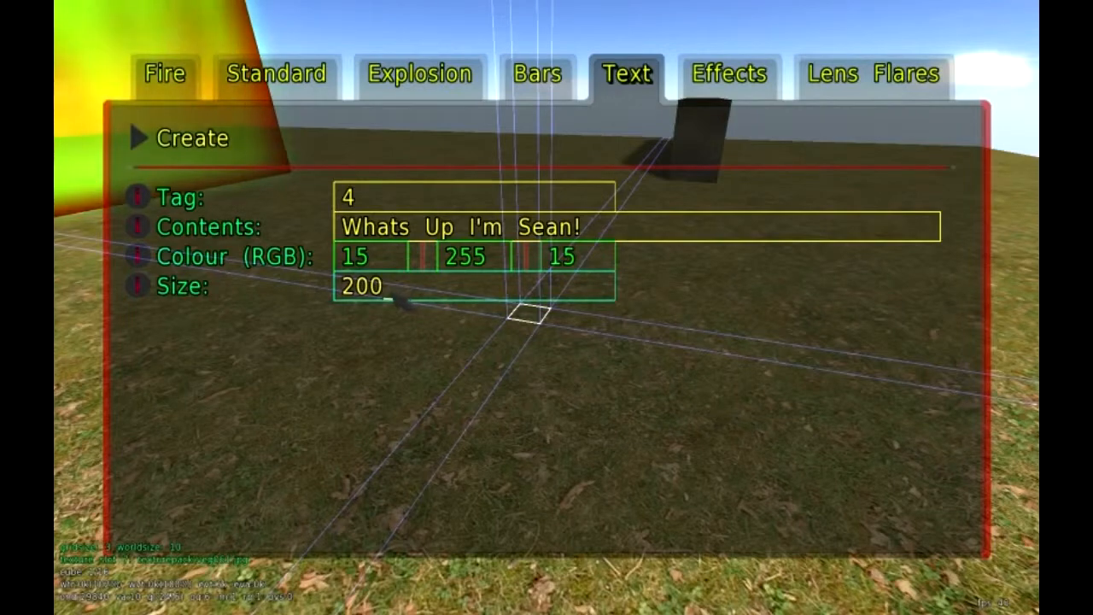
{"action": "left_click", "coordinate": [193, 139]}
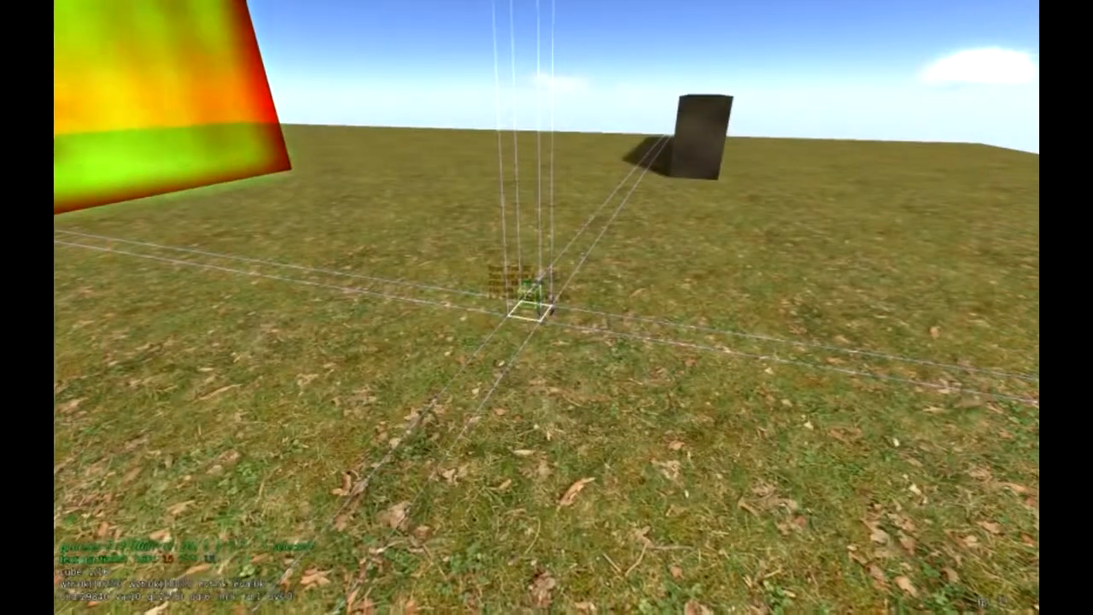
Place a dcp/firebowl mapmodel on the empty grass away from the existing effects.
{"action": "key", "text": "w"}
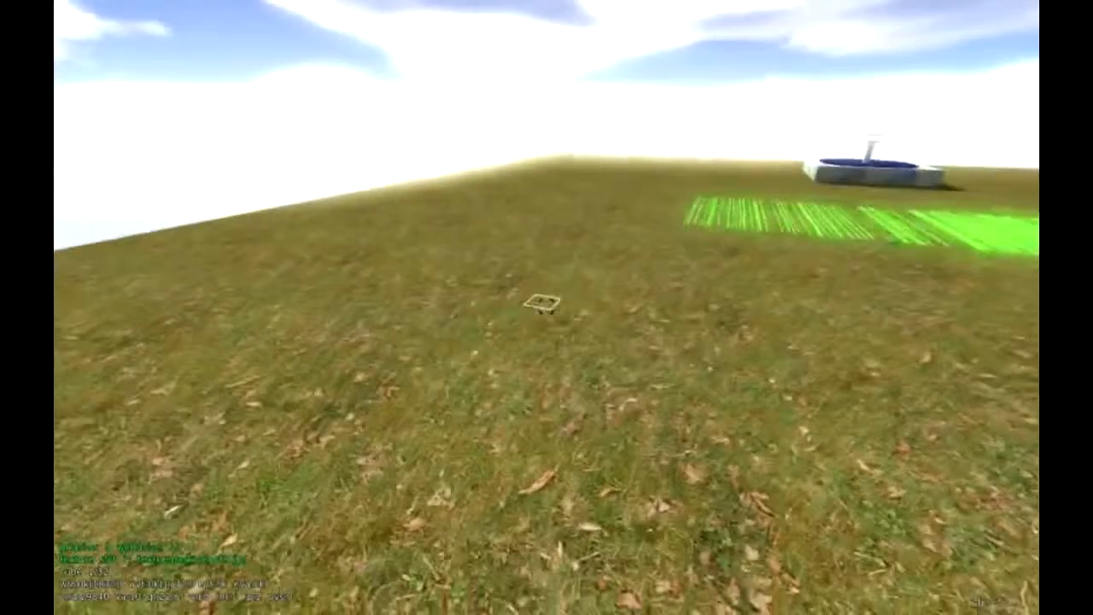
{"action": "left_click", "coordinate": [546, 306]}
{"action": "key", "text": "F3"}
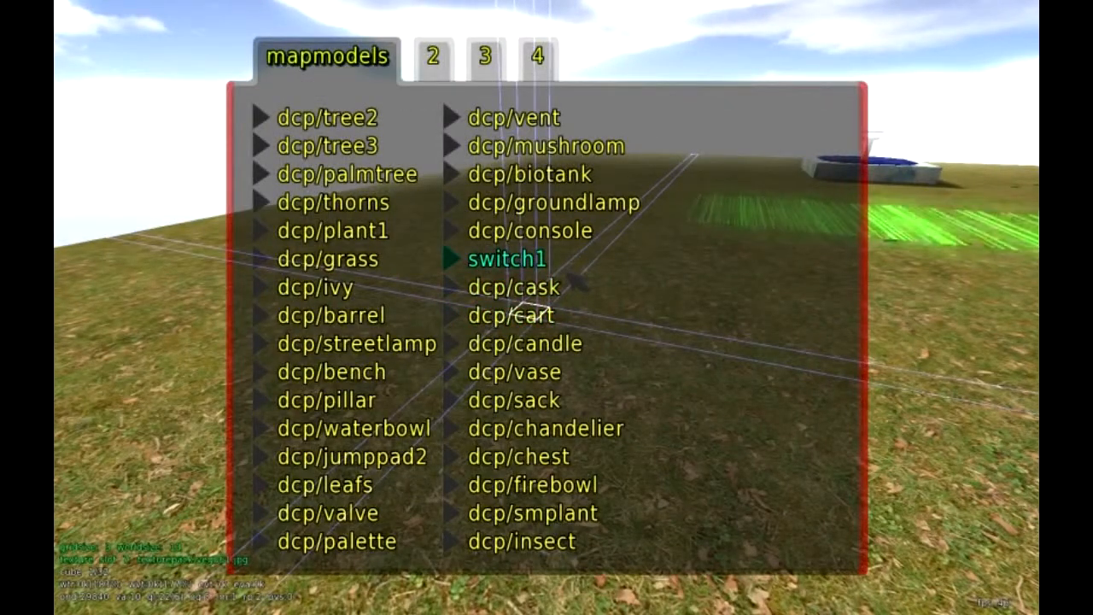
{"action": "left_click", "coordinate": [533, 484]}
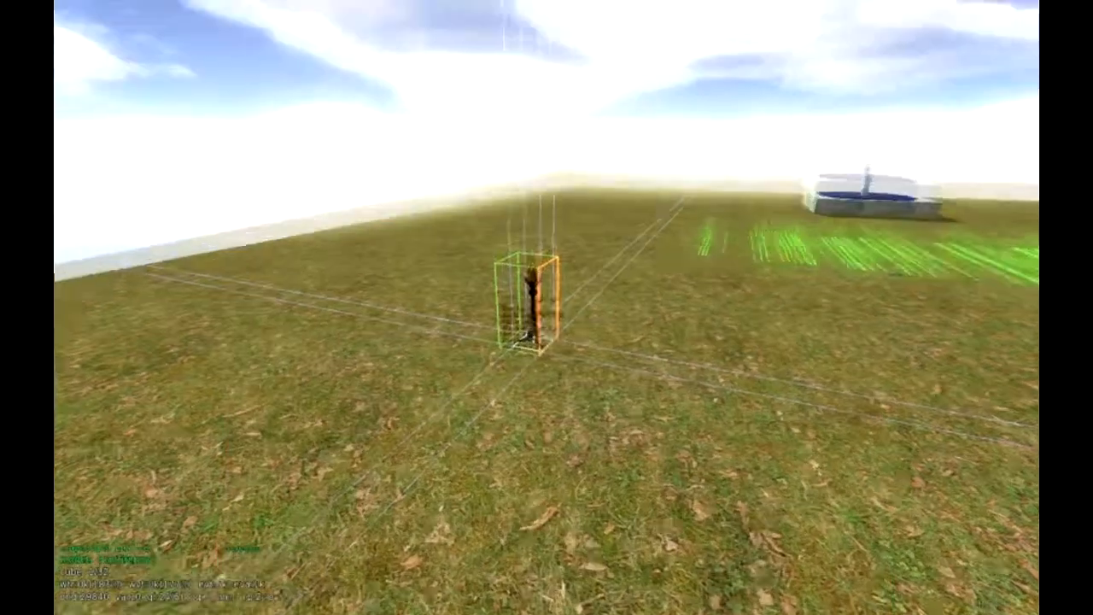
Place a copied flame particle effect at the bowl of the new firebowl model.
{"action": "key", "text": "w"}
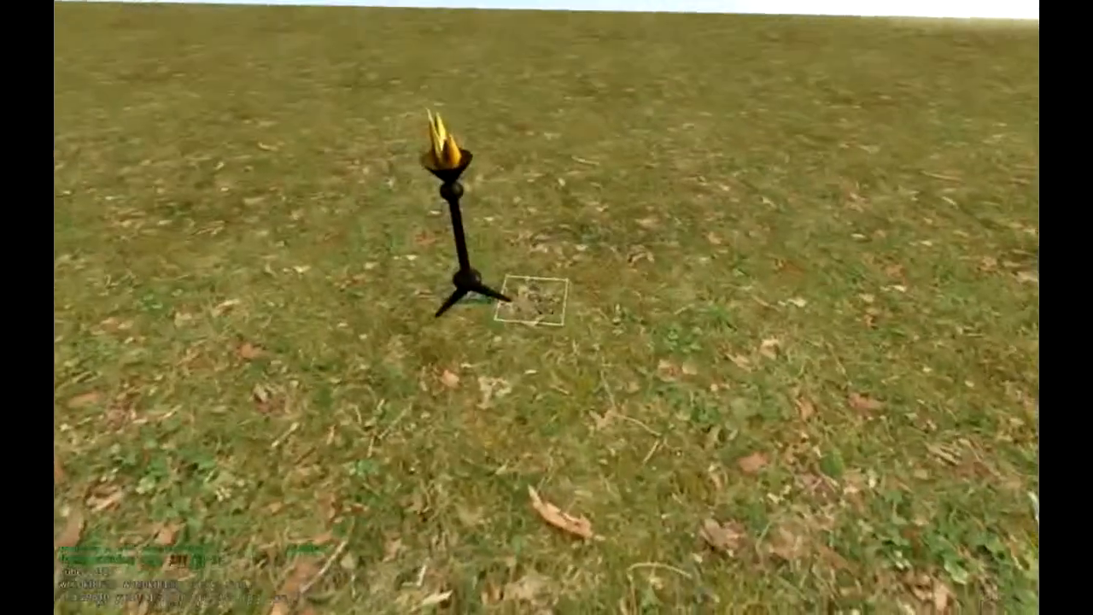
{"action": "left_click", "coordinate": [547, 308]}
{"action": "key", "text": "v"}
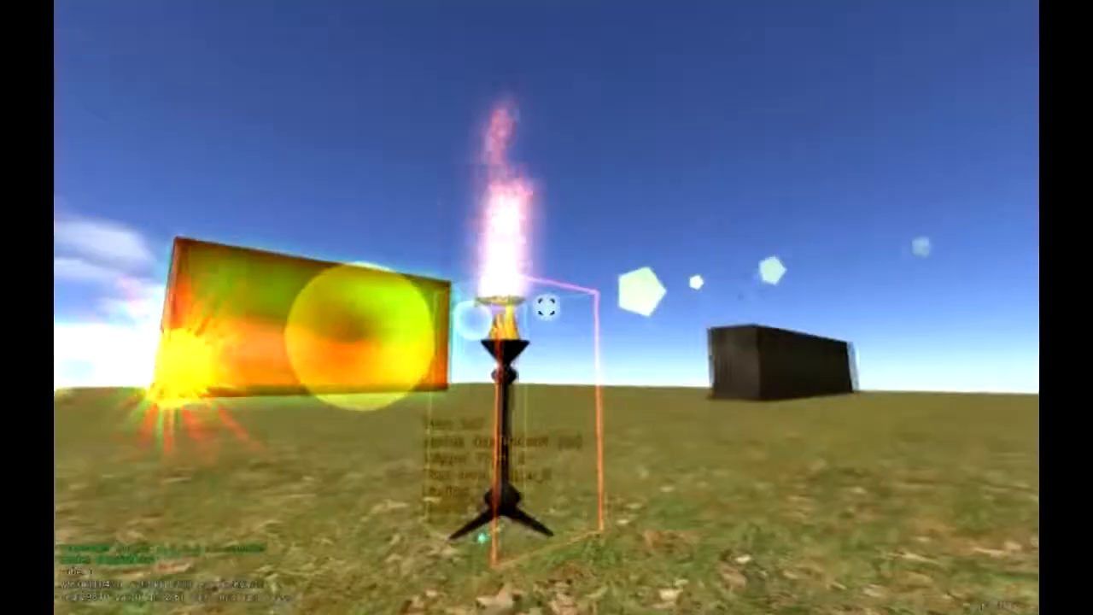
Select a block-shaped volume covering the green streak effects on the grass and fill it with the respawn material.
{"action": "key", "text": "s"}
{"action": "key", "text": "s"}
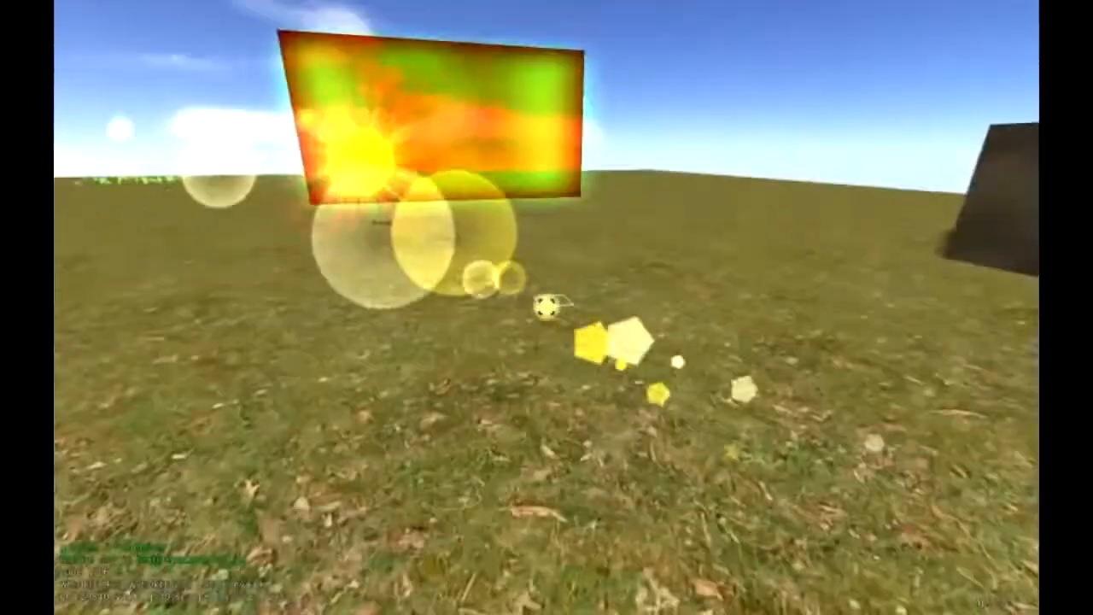
{"action": "key", "text": "w"}
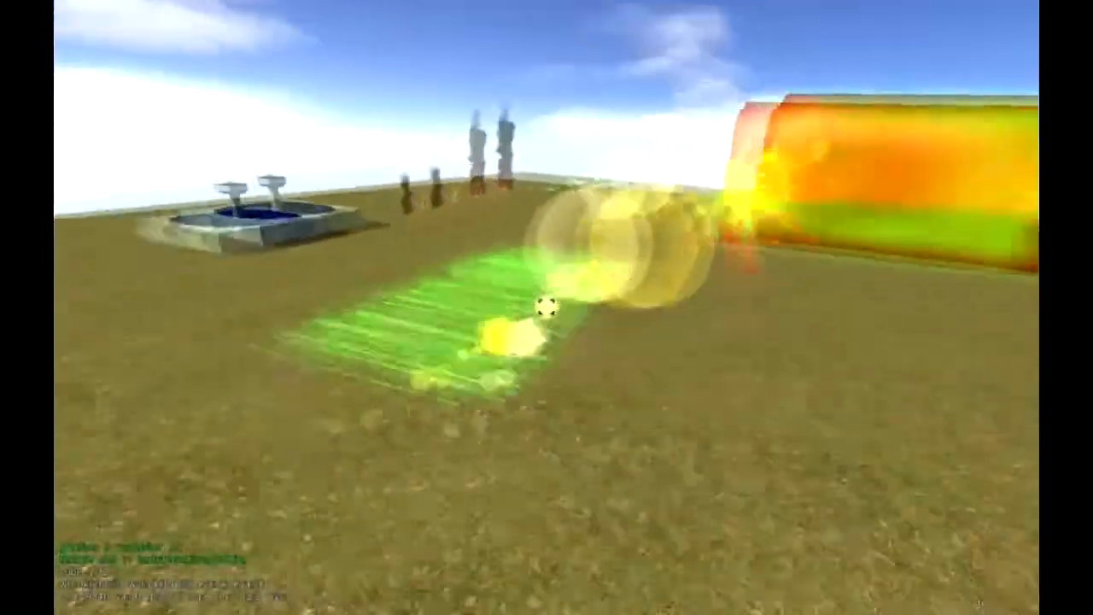
{"action": "key", "text": "w"}
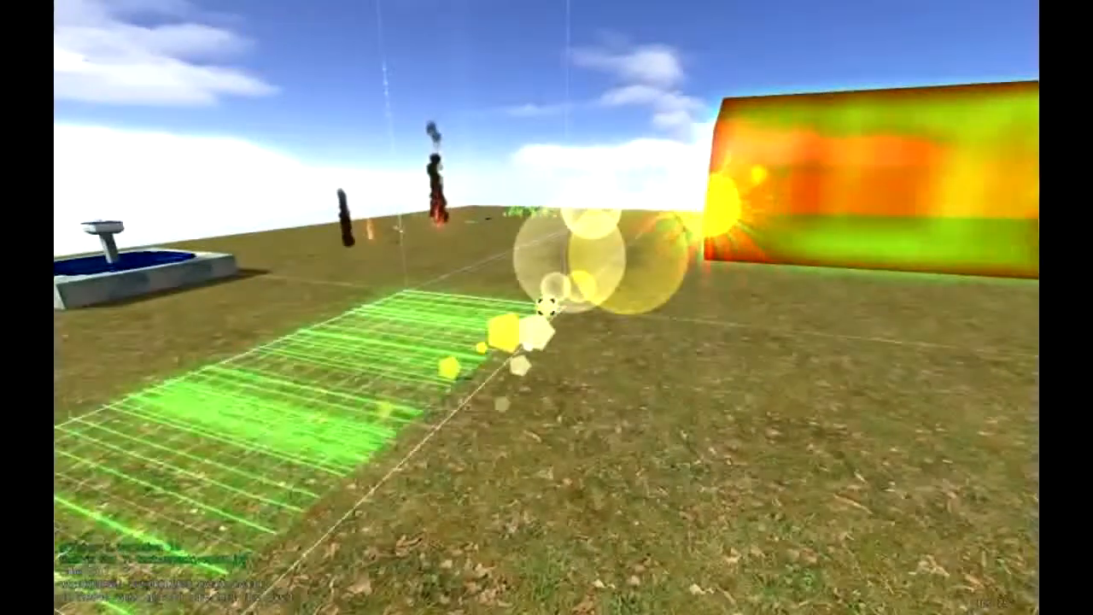
{"action": "key", "text": "w"}
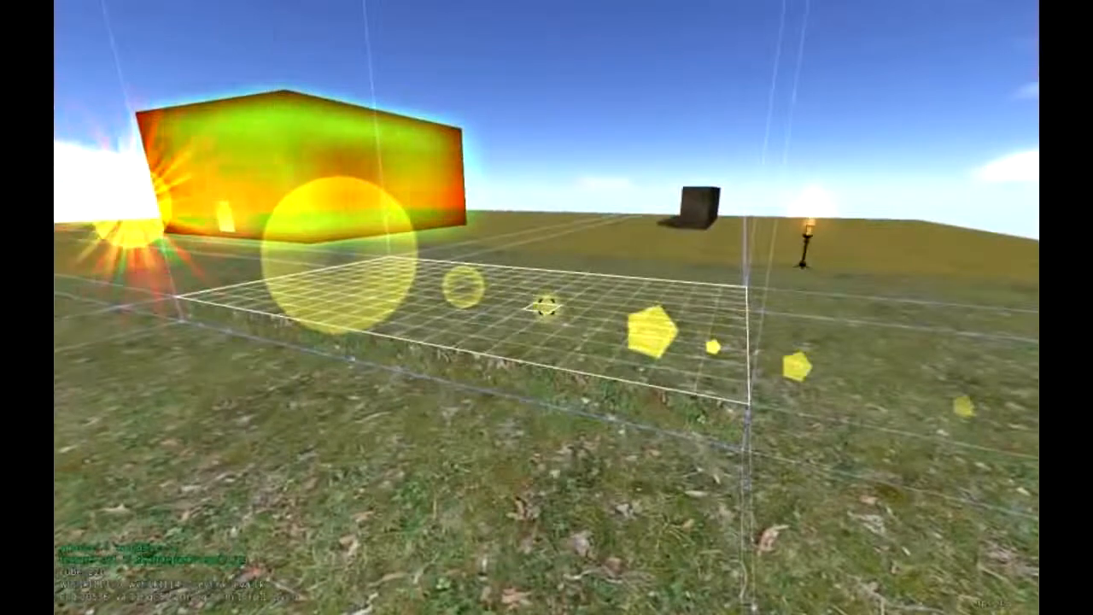
{"action": "key", "text": "F1"}
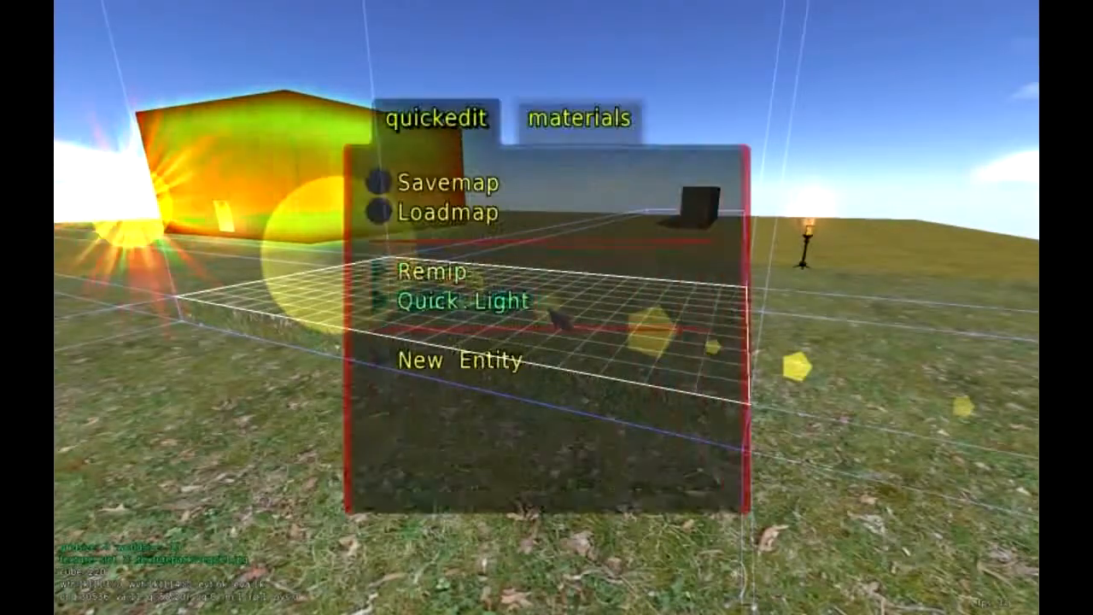
{"action": "left_click", "coordinate": [588, 131]}
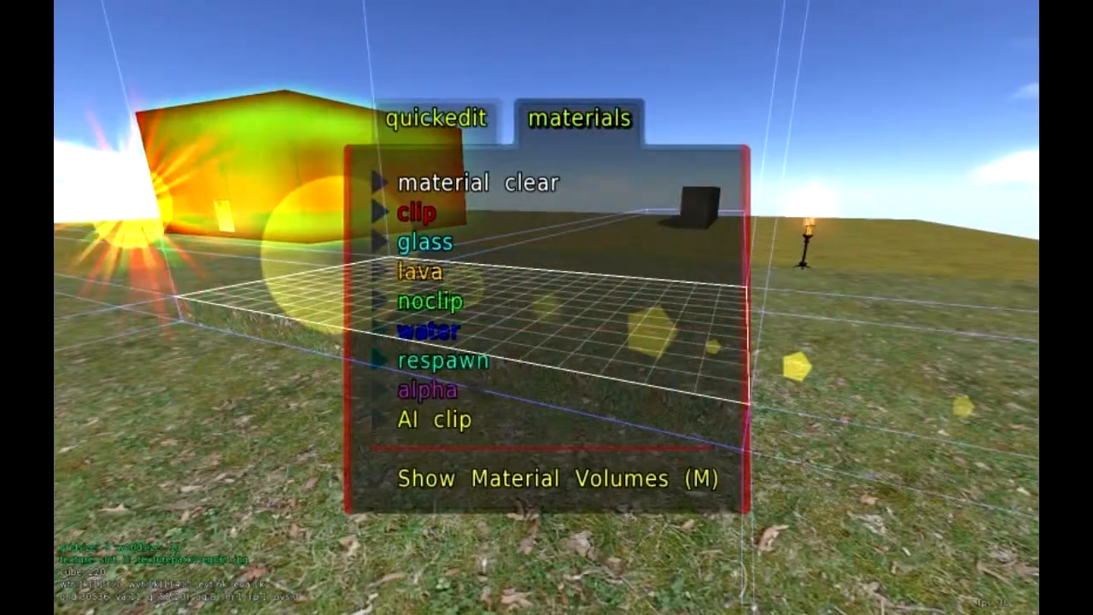
{"action": "key", "text": "Escape"}
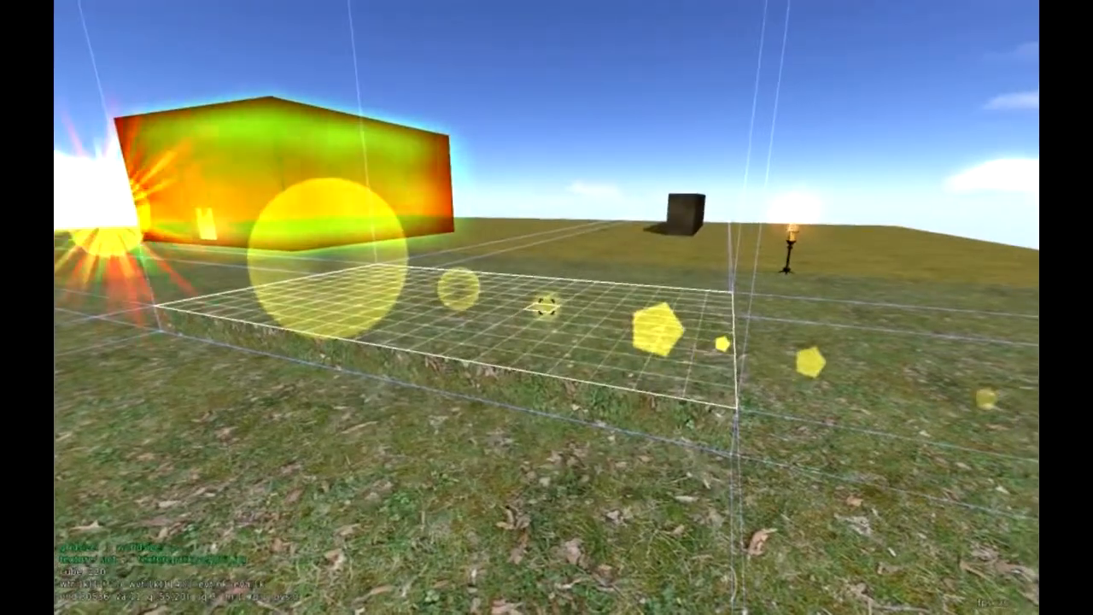
Leave edit mode, switch to third-person view and run the player across the green streaks to test the volume.
{"action": "key", "text": "d"}
{"action": "key", "text": "e"}
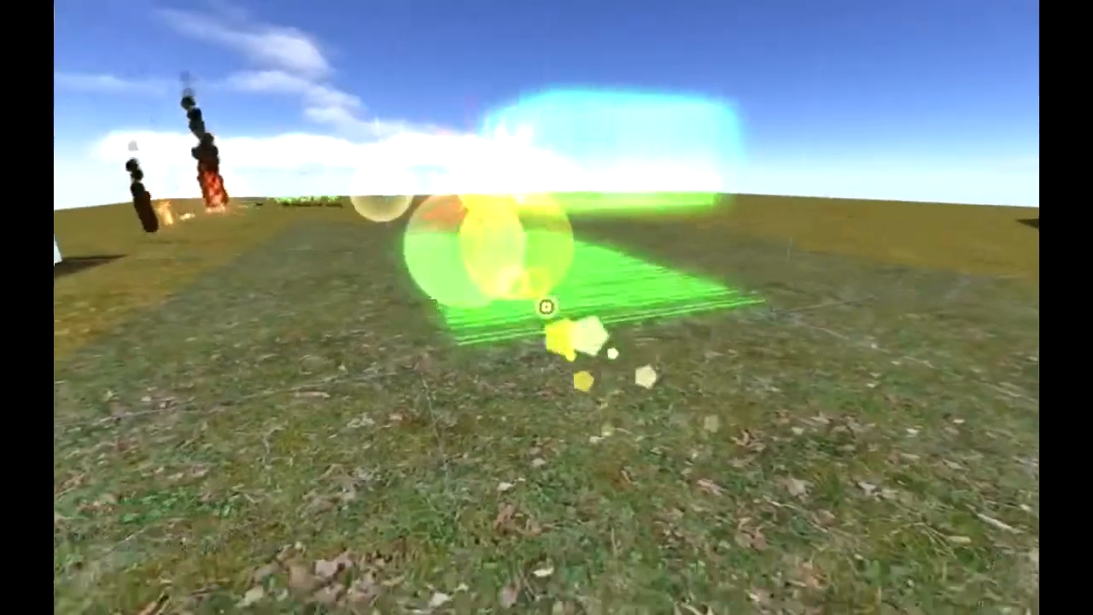
{"action": "key", "text": "F9"}
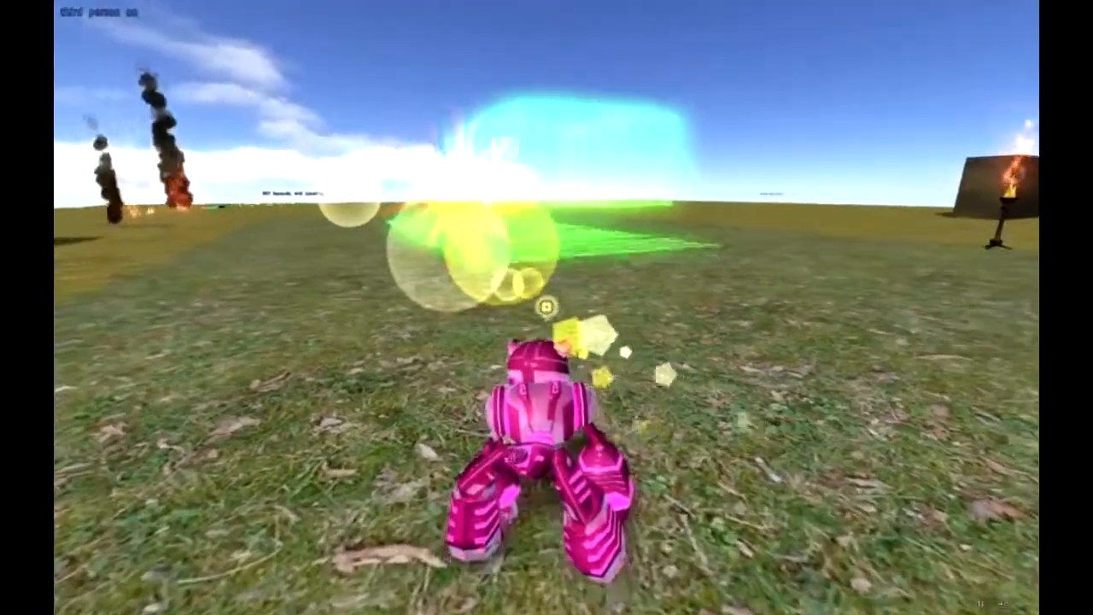
{"action": "key", "text": "w"}
{"action": "key", "text": "space"}
{"action": "key", "text": "w"}
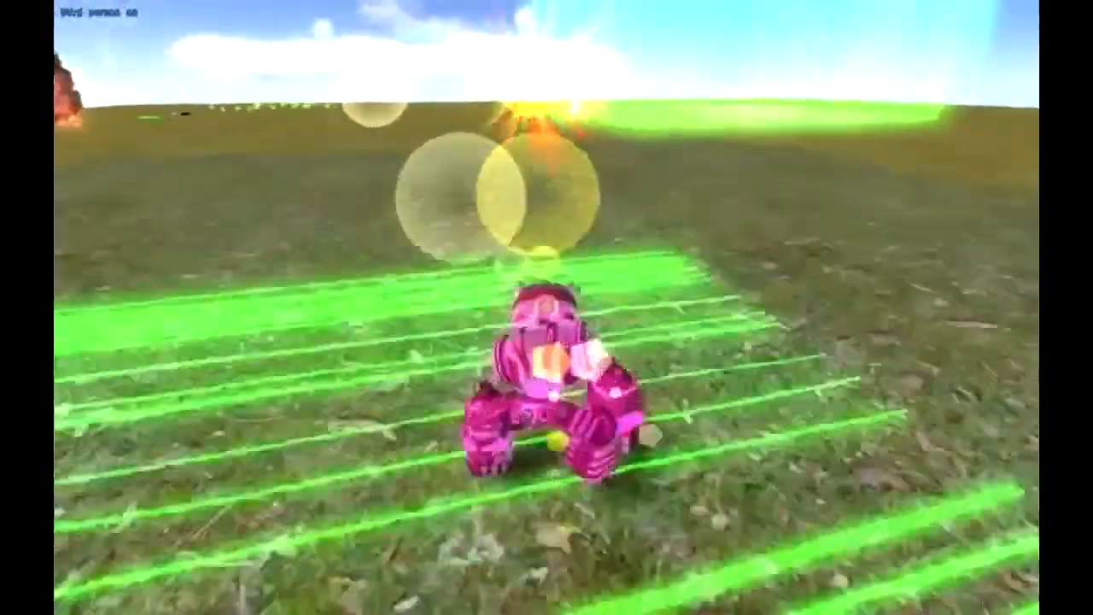
{"action": "key", "text": "w"}
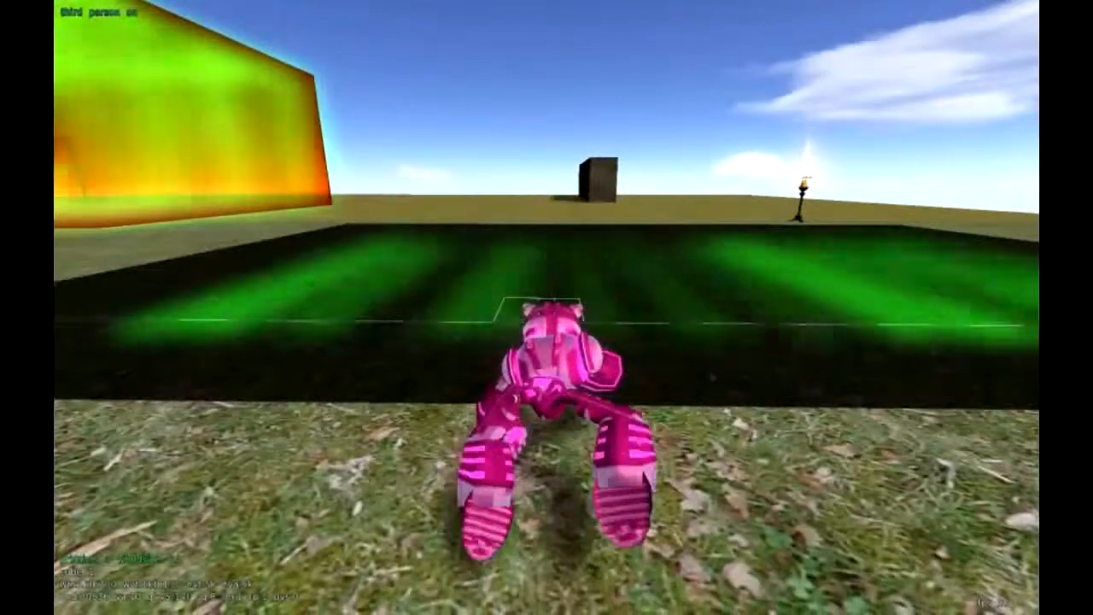
Return to first-person editing, select the dark material volume from corner to corner and extend it upward into a taller block.
{"action": "key", "text": "F9"}
{"action": "key", "text": "s"}
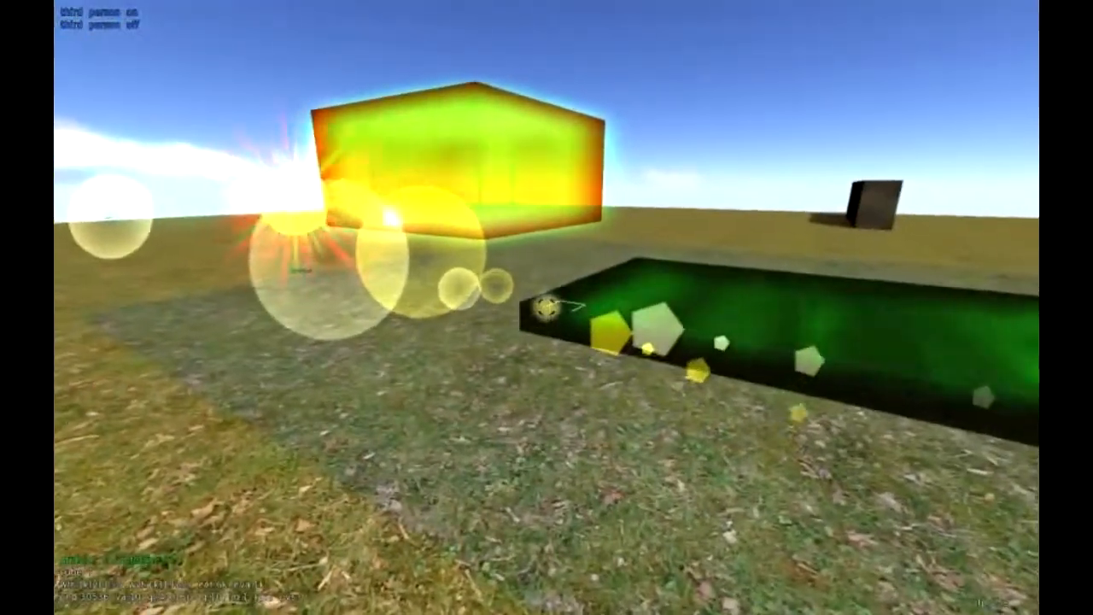
{"action": "left_click", "coordinate": [547, 308]}
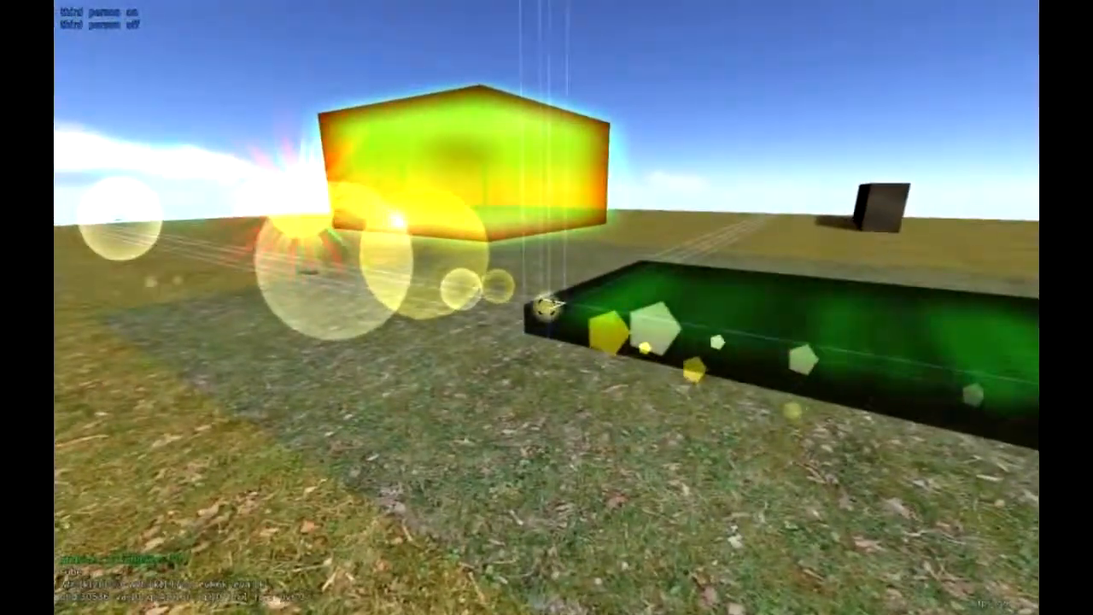
{"action": "key", "text": "w"}
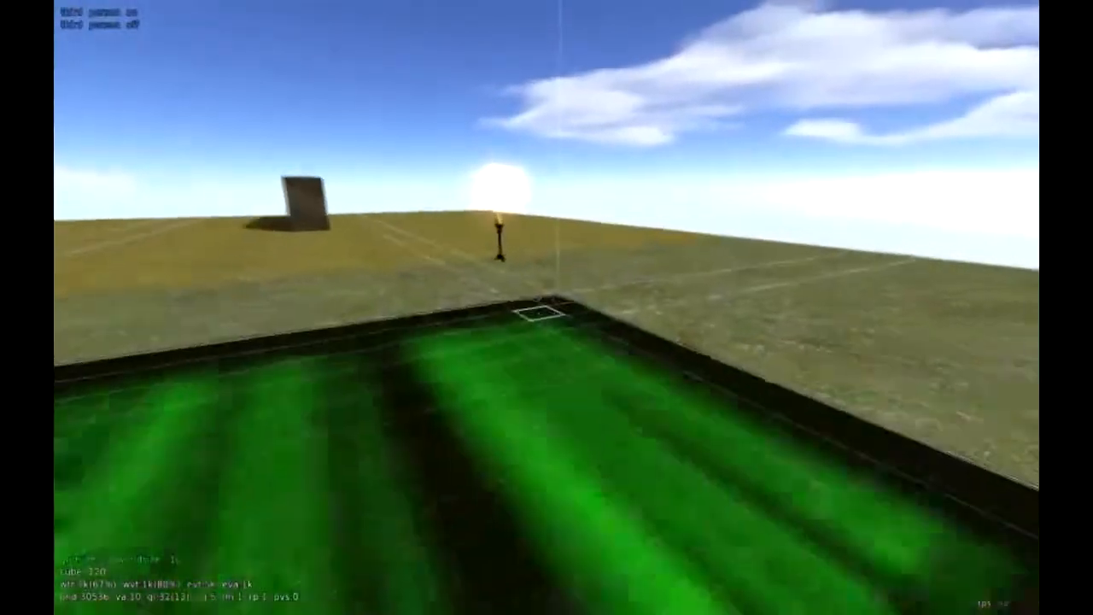
{"action": "scroll", "coordinate": [547, 308], "scroll_direction": "up", "scroll_amount": 3}
{"action": "key", "text": "s"}
{"action": "key", "text": "a"}
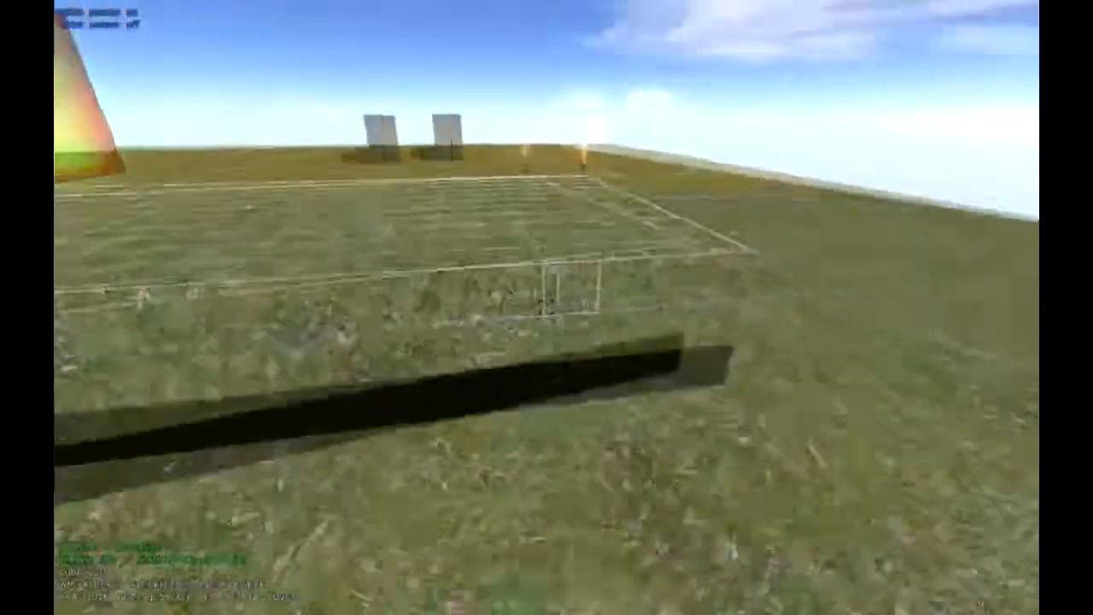
{"action": "left_click", "coordinate": [546, 308]}
{"action": "key", "text": "s"}
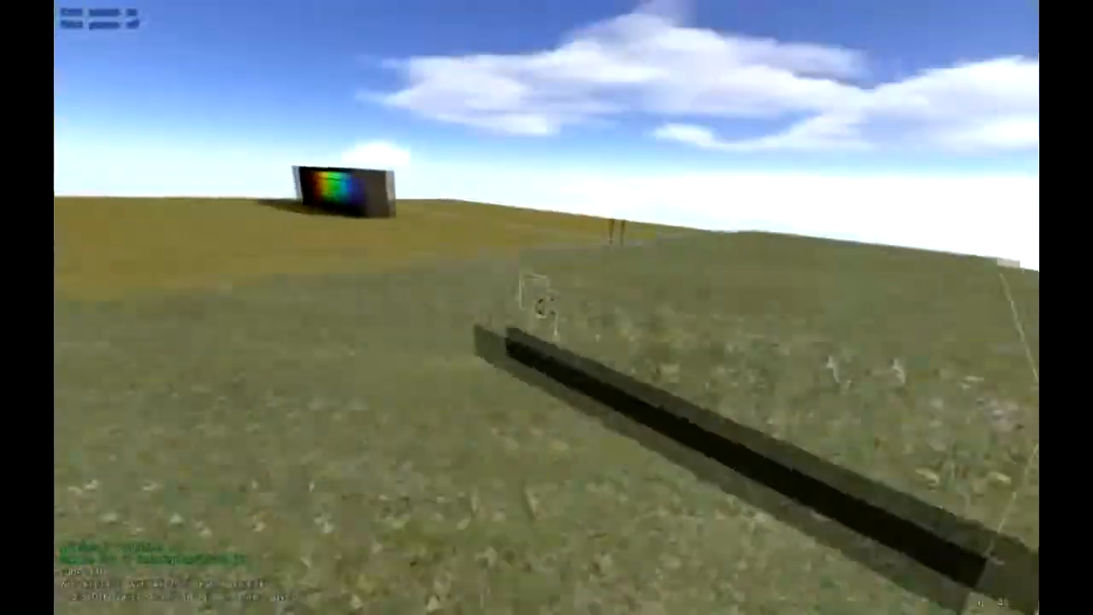
Apply the respawn material to the taller block over the green streaks.
{"action": "key", "text": "F1"}
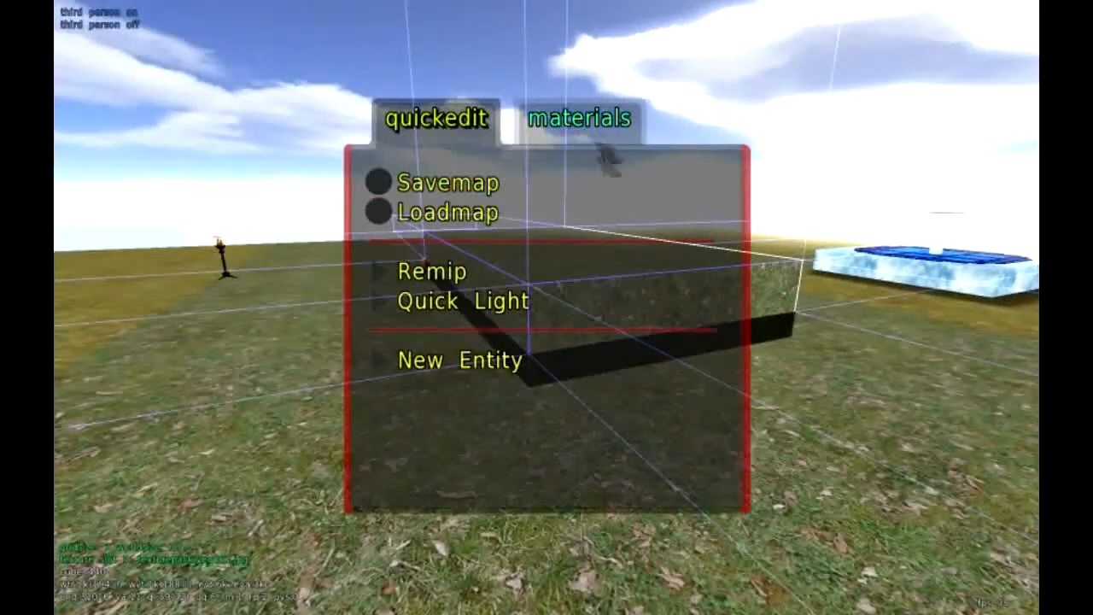
{"action": "left_click", "coordinate": [615, 125]}
{"action": "left_click", "coordinate": [444, 359]}
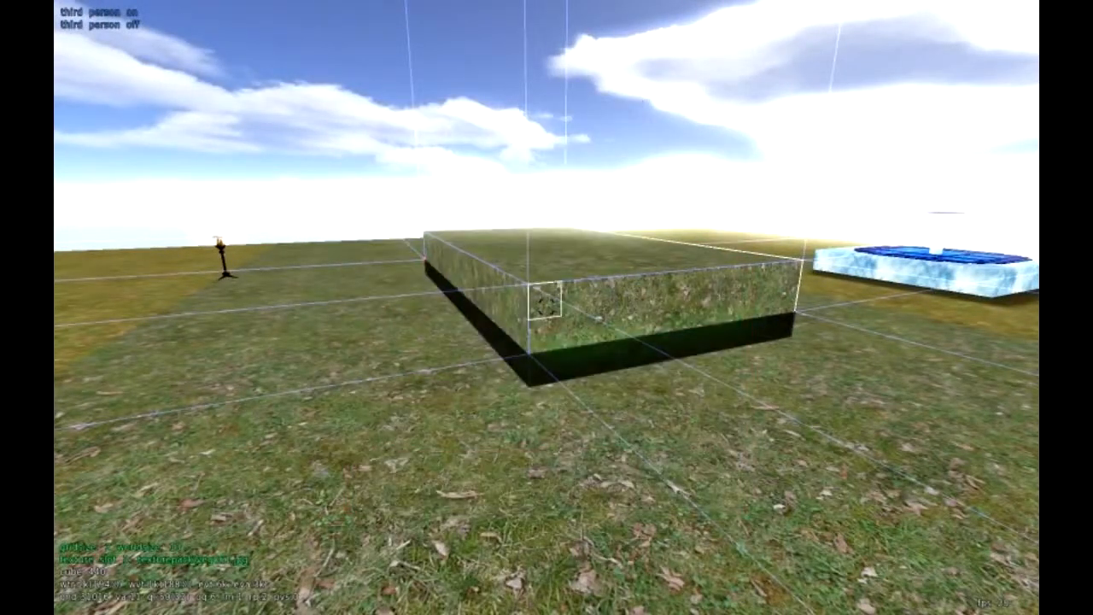
Test the taller respawn volume outside edit mode by running the player toward the green streaks in third-person view.
{"action": "key", "text": "e"}
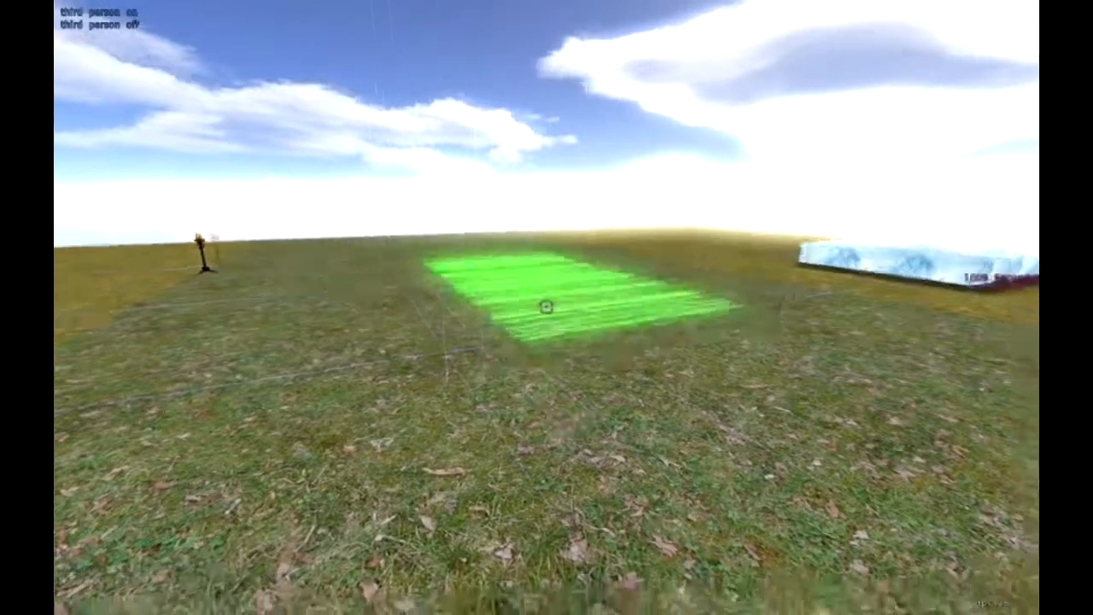
{"action": "key", "text": "F9"}
{"action": "key", "text": "w"}
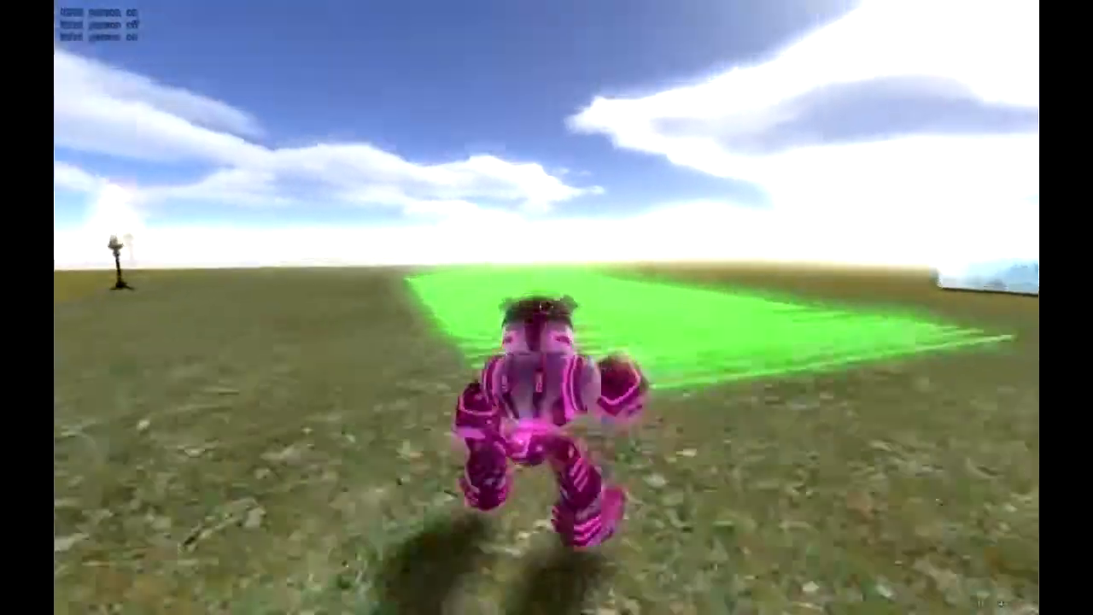